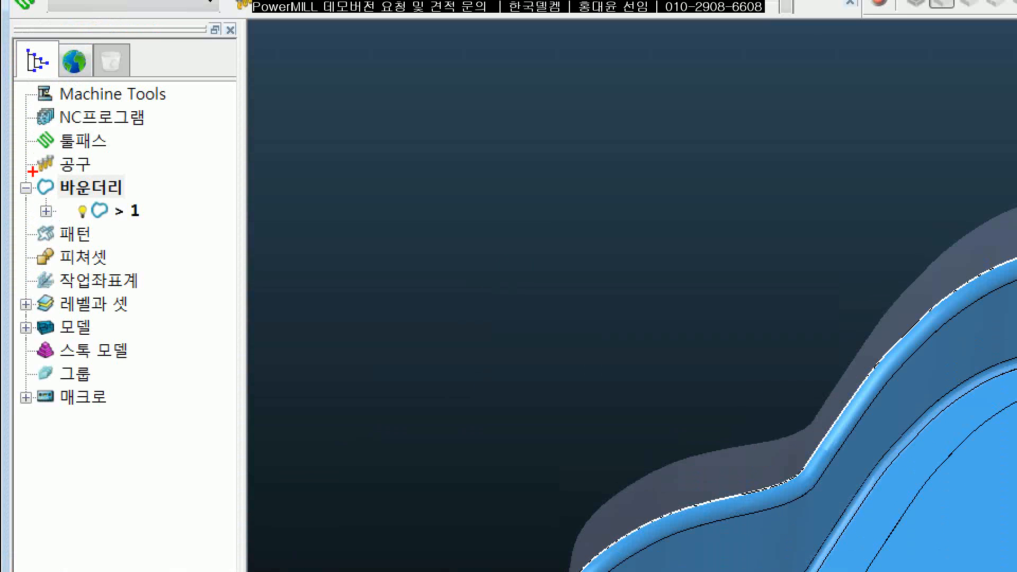
left_click_drag(29, 74, 105, 77)
mouse_move(105, 176)
left_mouse_down()
mouse_move(28, 182)
mouse_move(121, 177)
left_mouse_up()
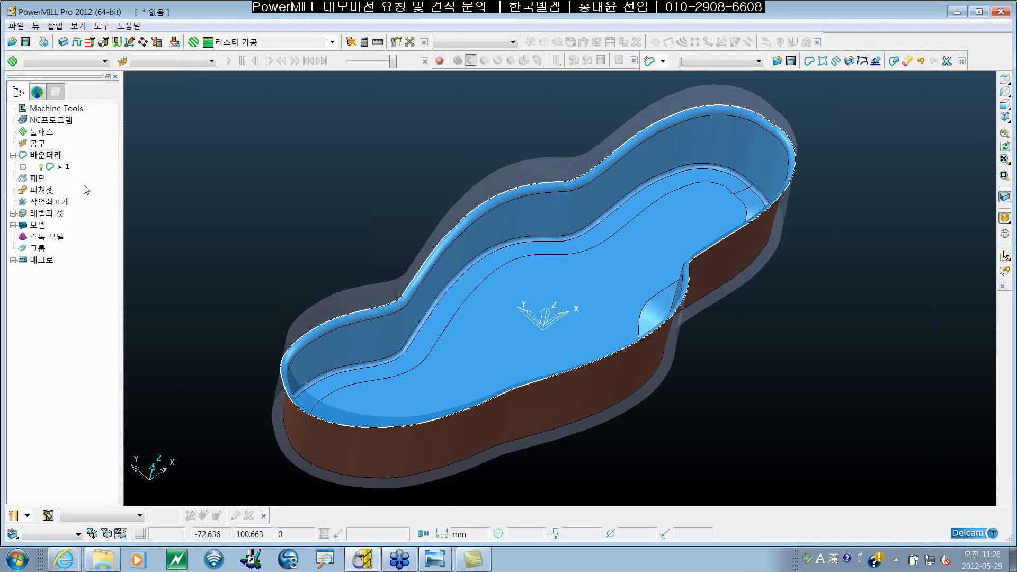
Step: Show the tool toolbar (공구 툴바) and undock it so it floats over the graphics area
right_click(38, 144)
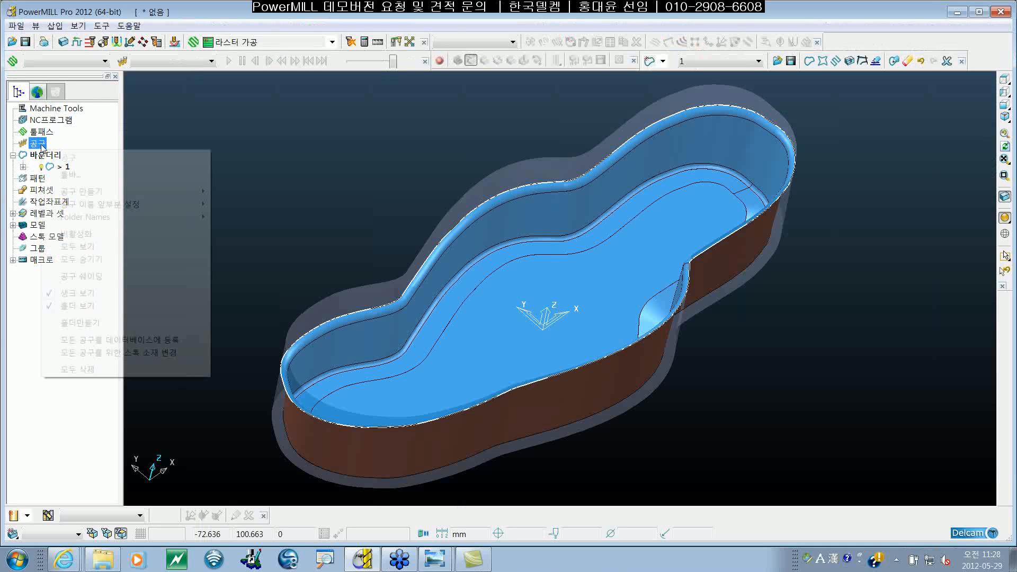
mouse_move(113, 192)
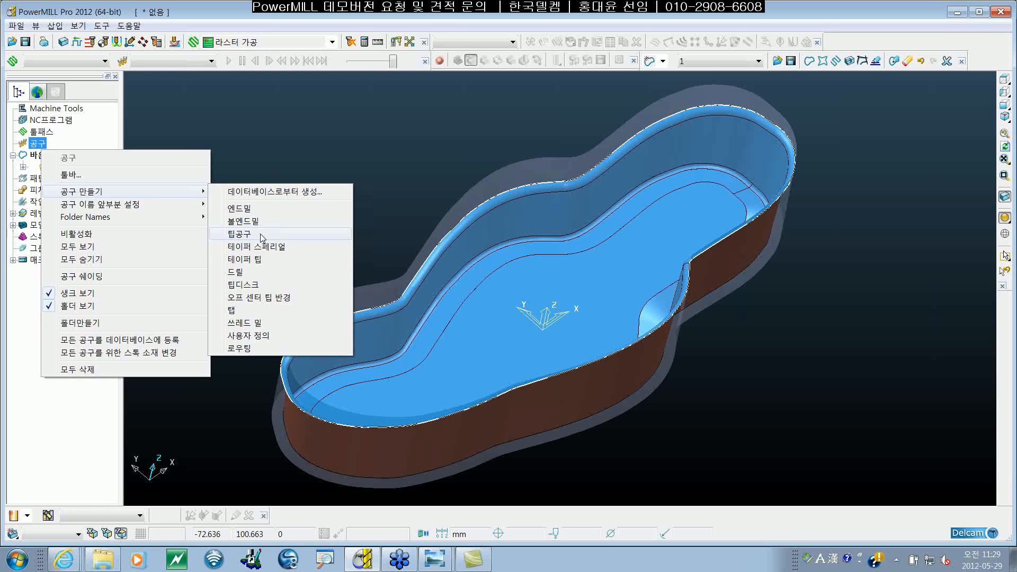
left_click(76, 176)
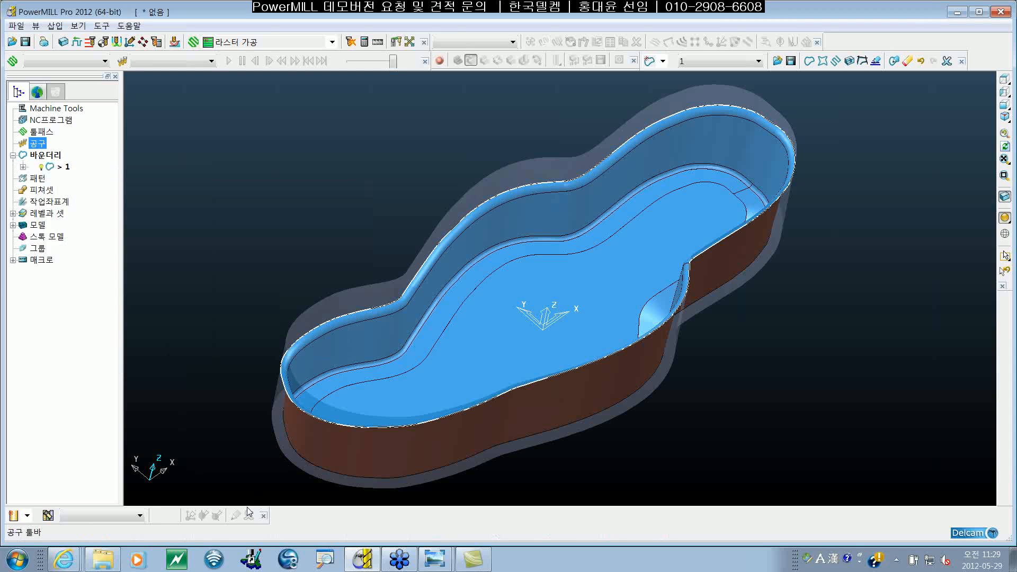
left_click_drag(176, 518, 430, 183)
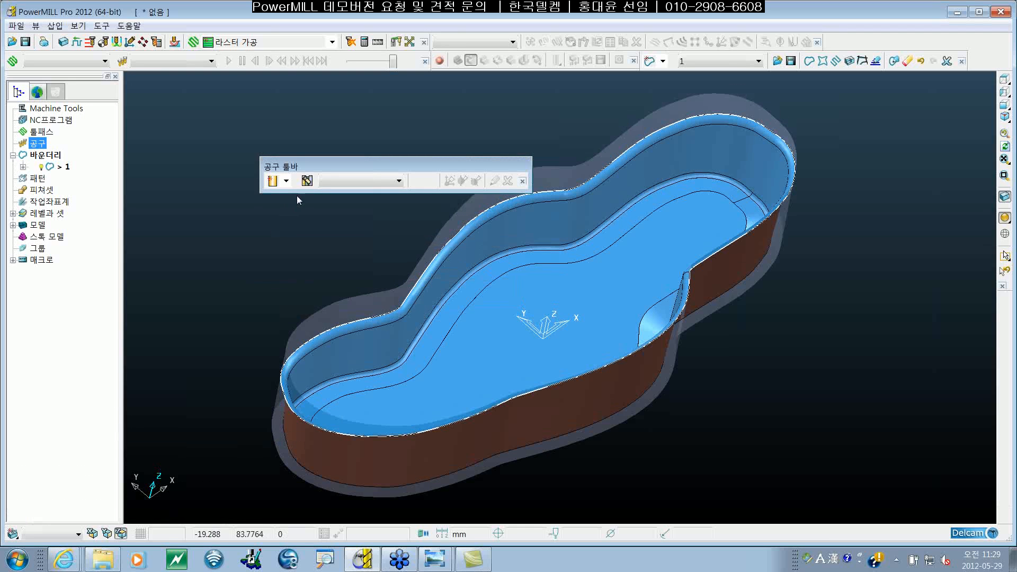
left_click(286, 181)
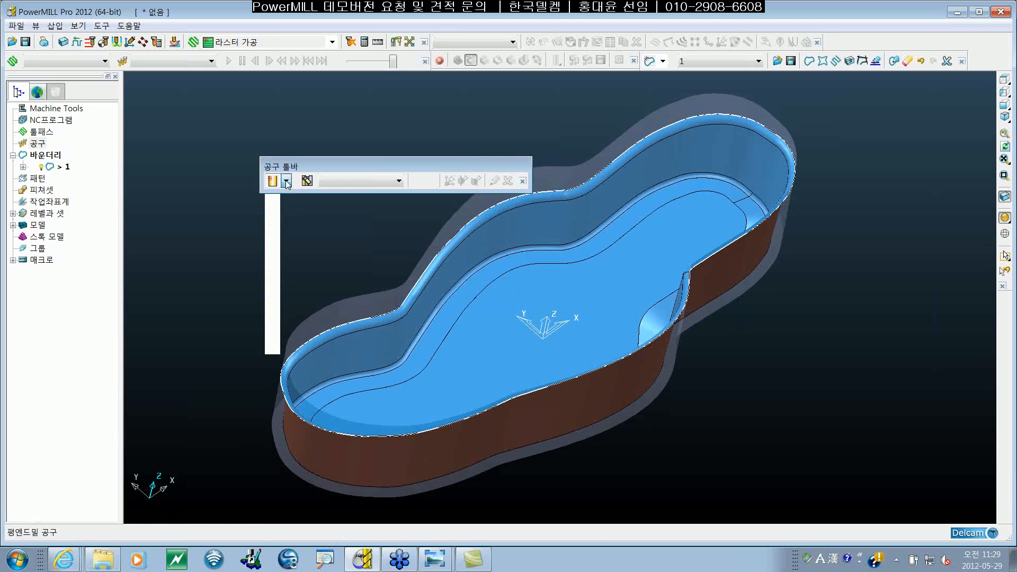
left_click(286, 181)
left_click_drag(312, 165, 150, 521)
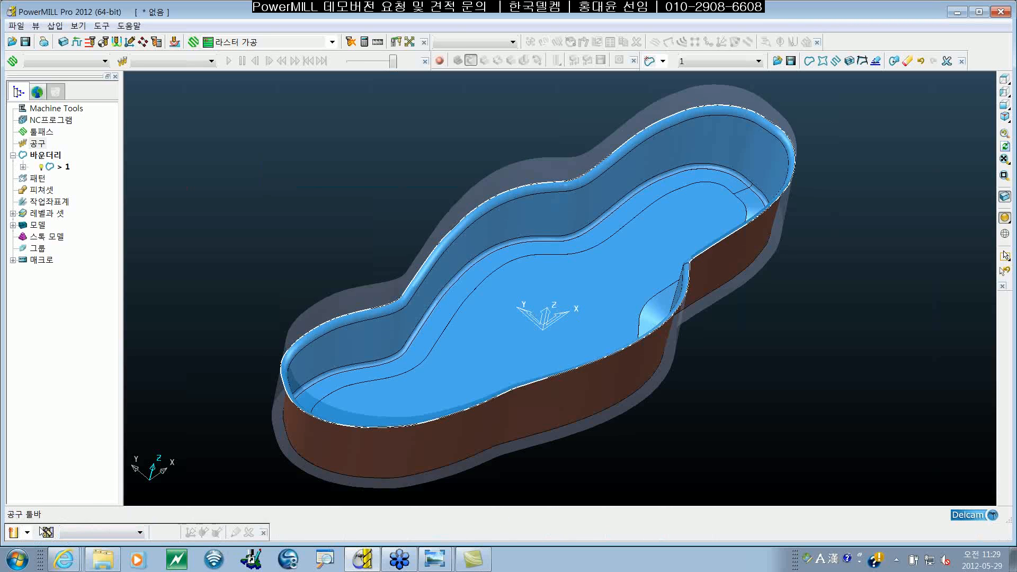
left_click_drag(44, 531, 221, 127)
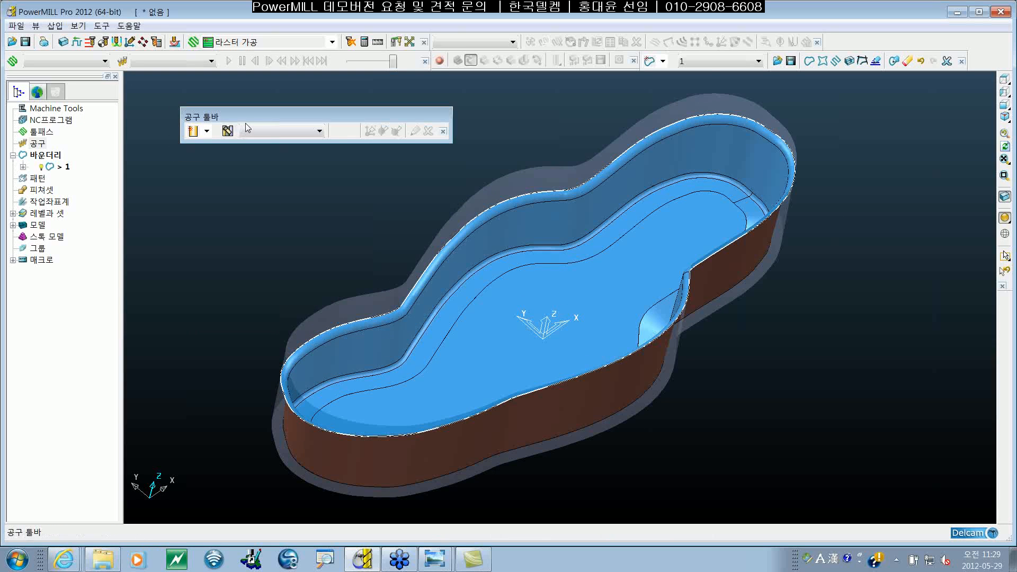
left_click_drag(246, 113, 256, 110)
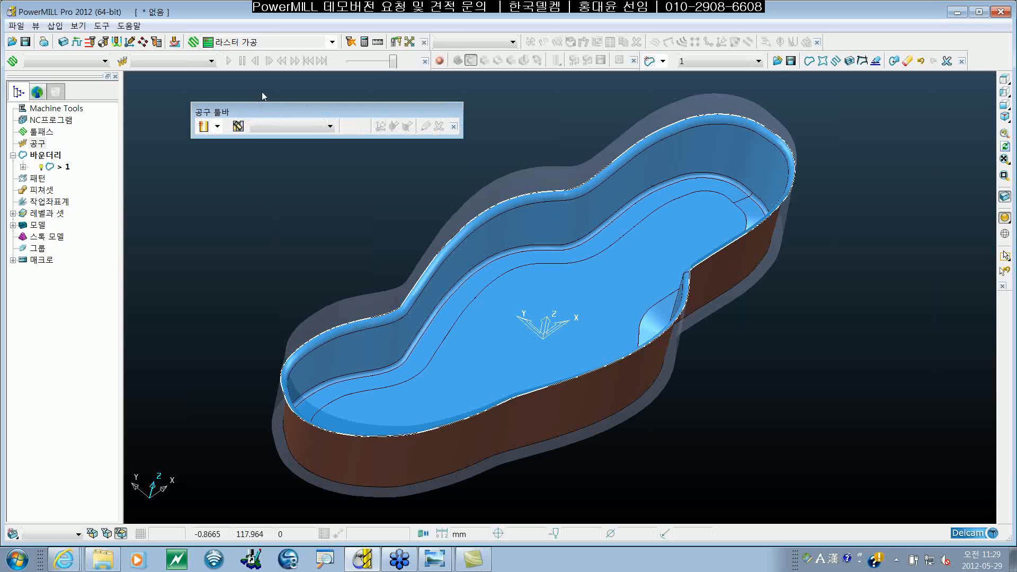
Step: Create a flat end mill tool with a diameter of 10 mm
middle_click_drag(687, 335, 621, 326, "shift")
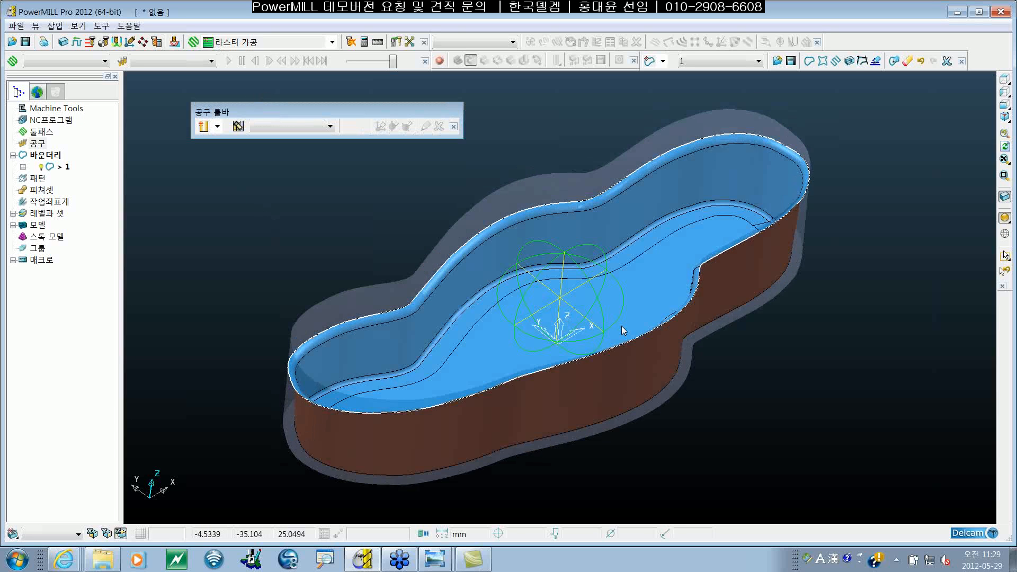
scroll(621, 326, "up", 3)
middle_click_drag(599, 280, 609, 238, "shift")
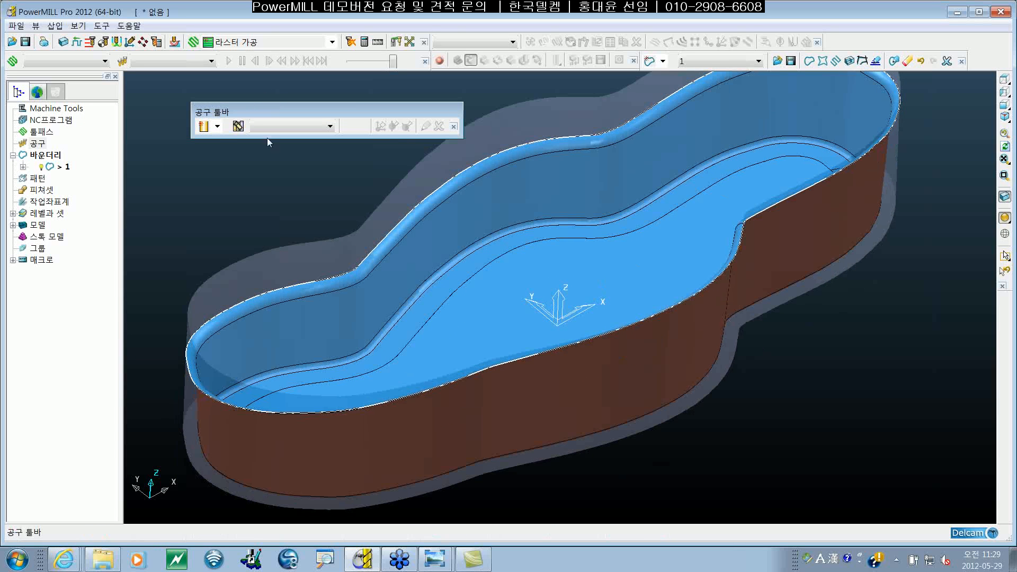
left_click(218, 126)
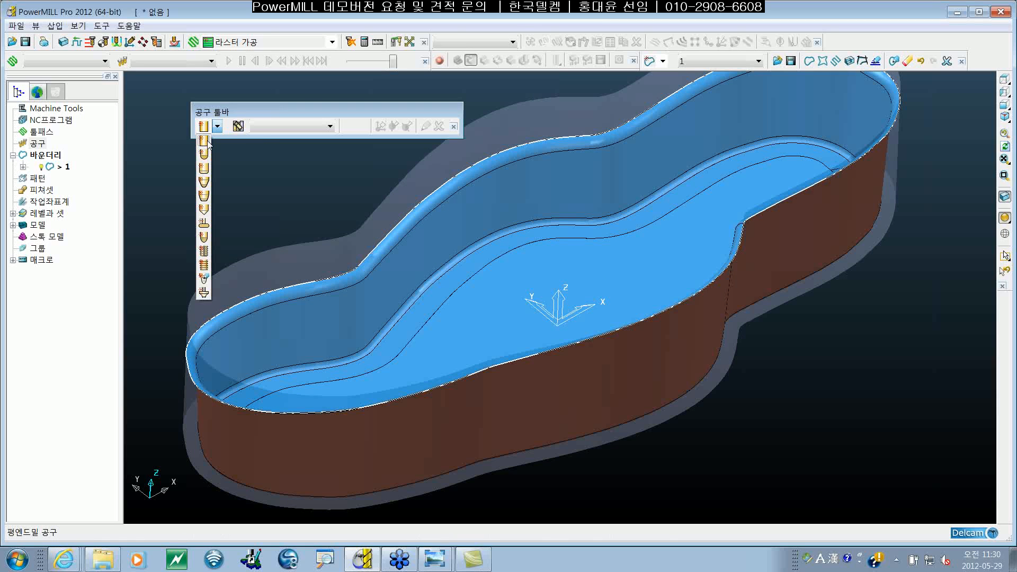
left_click(204, 142)
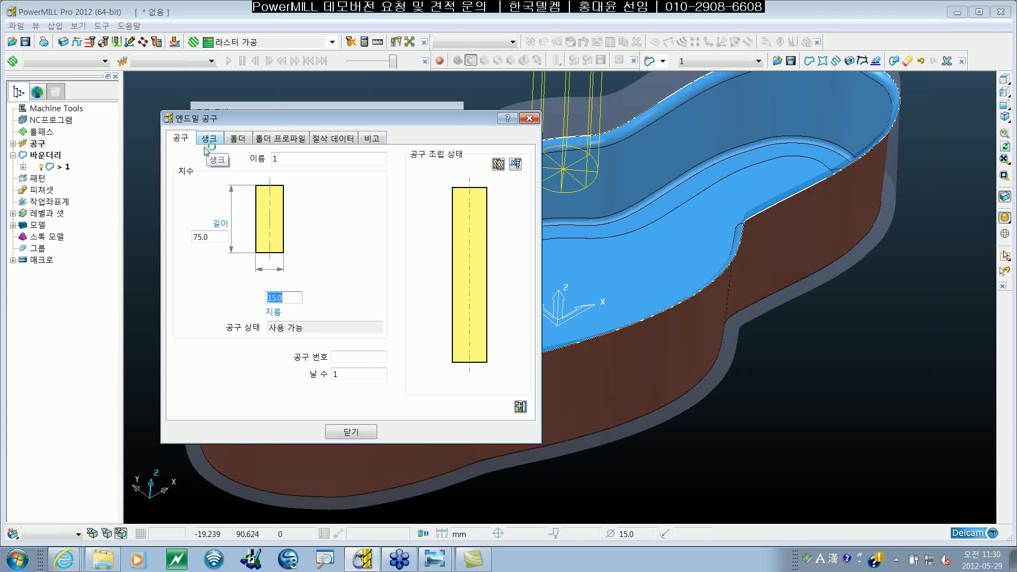
left_click_drag(252, 121, 378, 135)
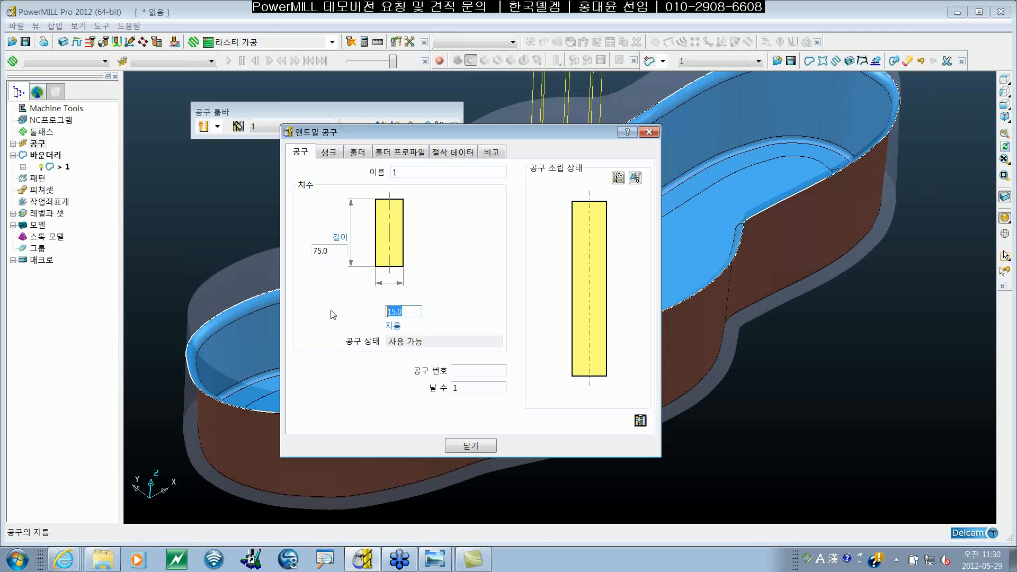
type("10")
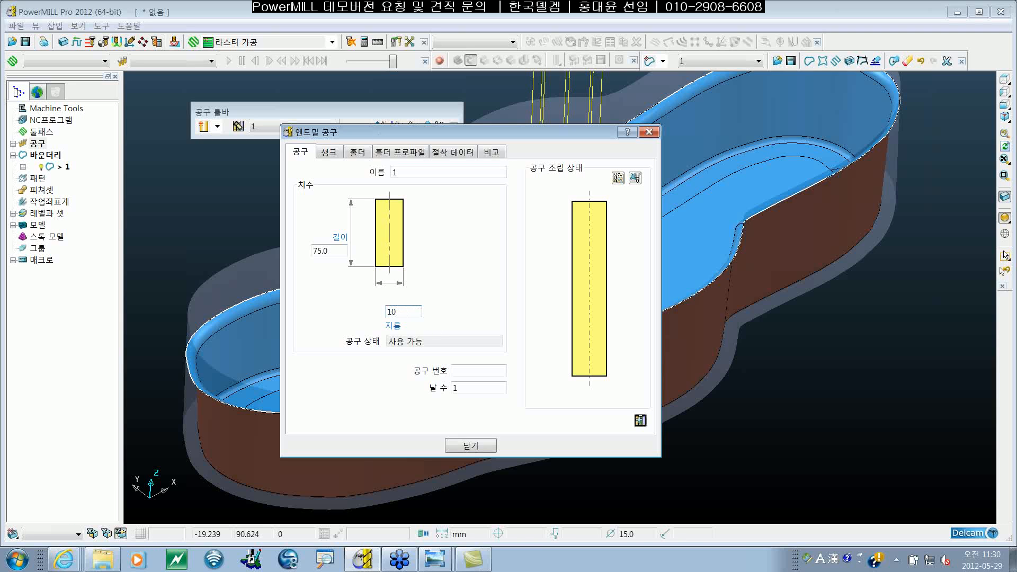
key("Return")
Step: Set the end mill's length to 60 mm
left_click(333, 250)
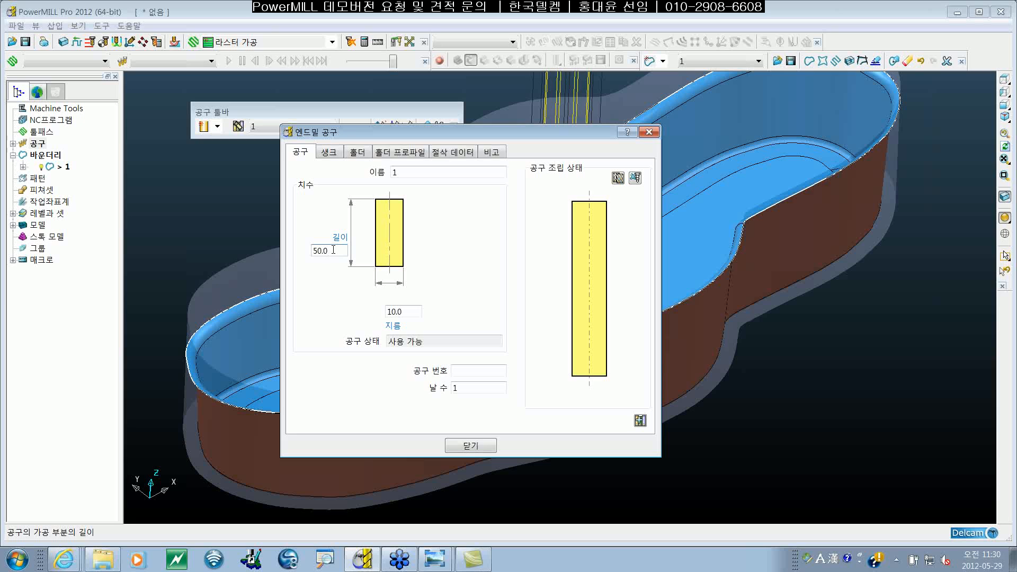
key("BackSpace")
key("BackSpace")
key("BackSpace")
key("BackSpace")
type("60.0")
key("Return")
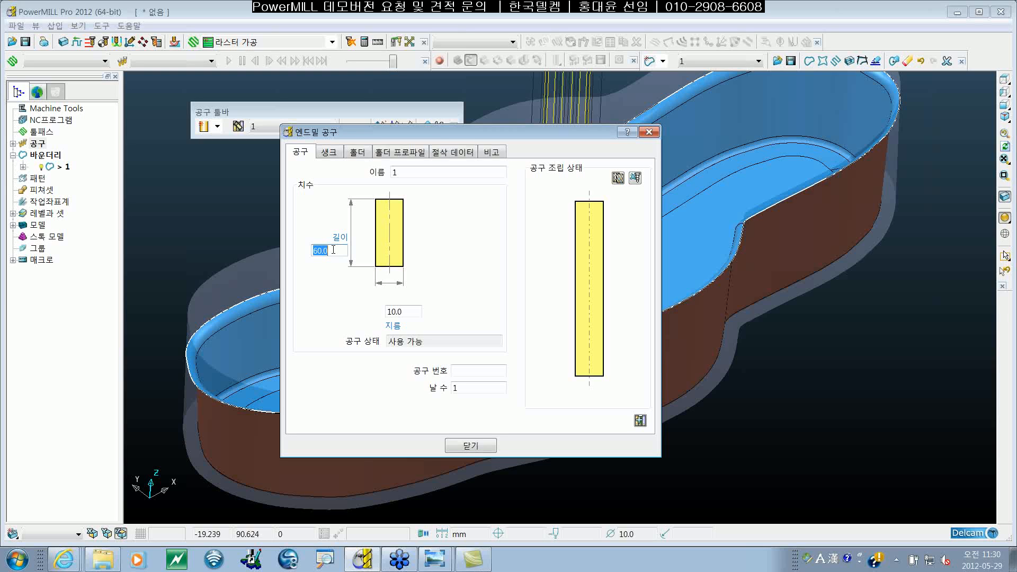
Step: Give the end mill tool number 1, rename it F10 and save its definition
left_click(476, 372)
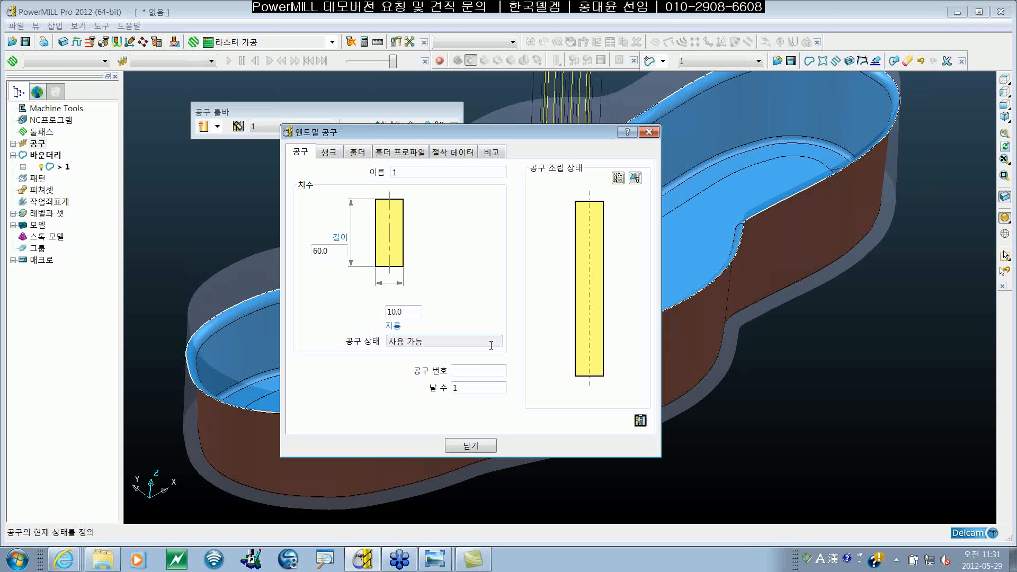
type("1")
left_click_drag(418, 174, 294, 179)
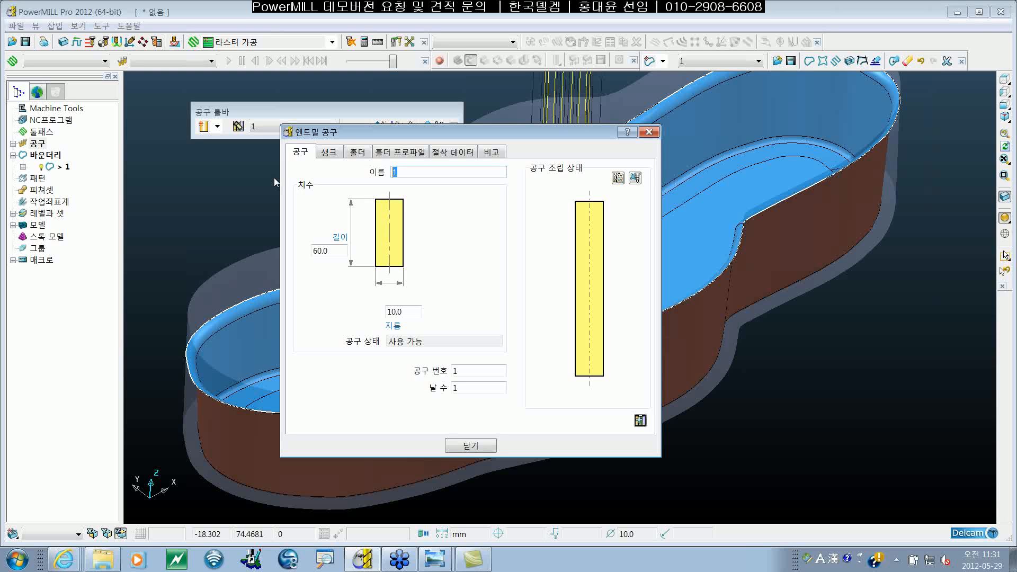
type("f")
type("F")
type("10")
left_click(471, 446)
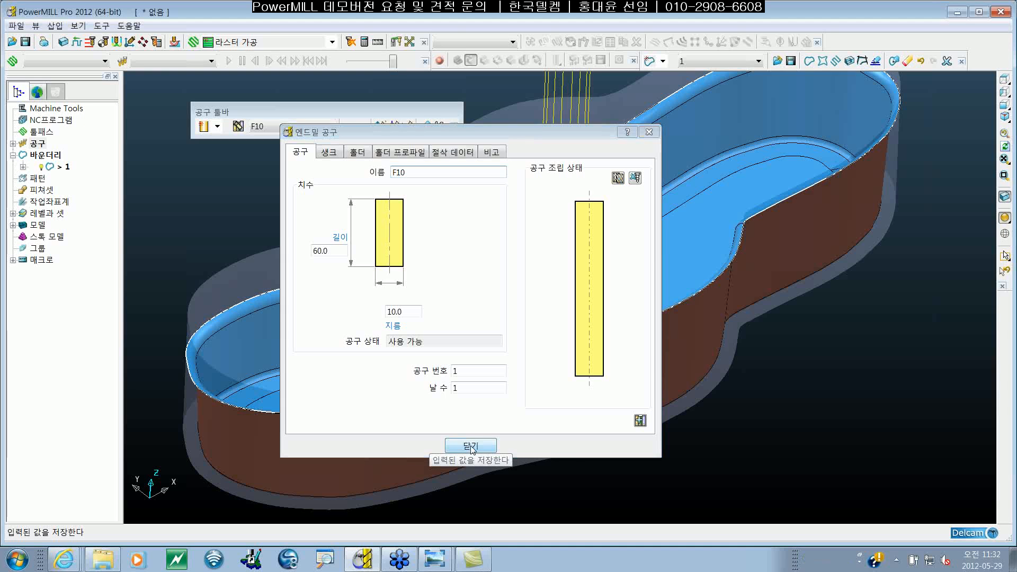
Step: Examine the F10 end mill's wireframe above the pocket model from different distances and angles
scroll(740, 297, "down", 5)
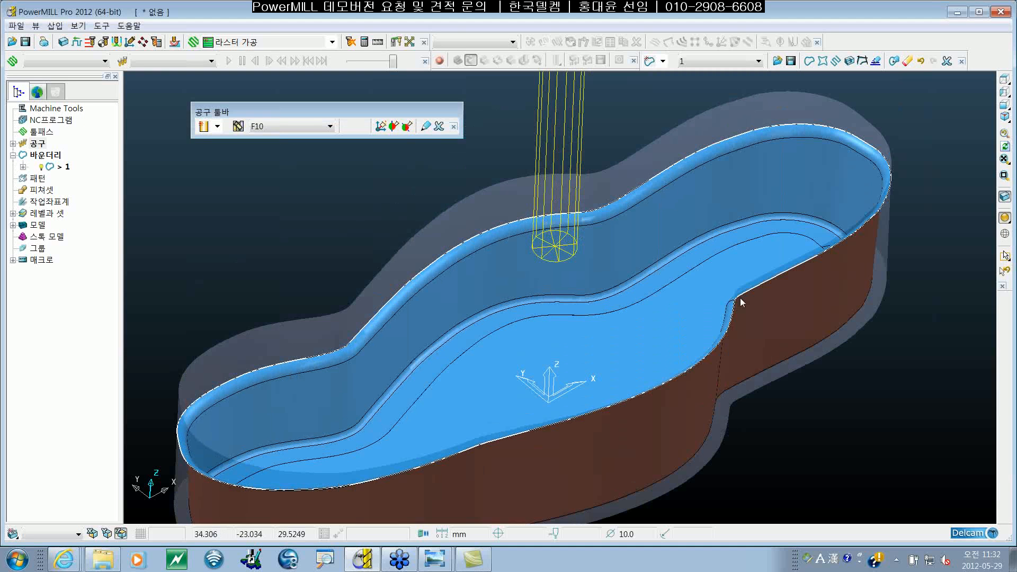
scroll(637, 326, "up", 6)
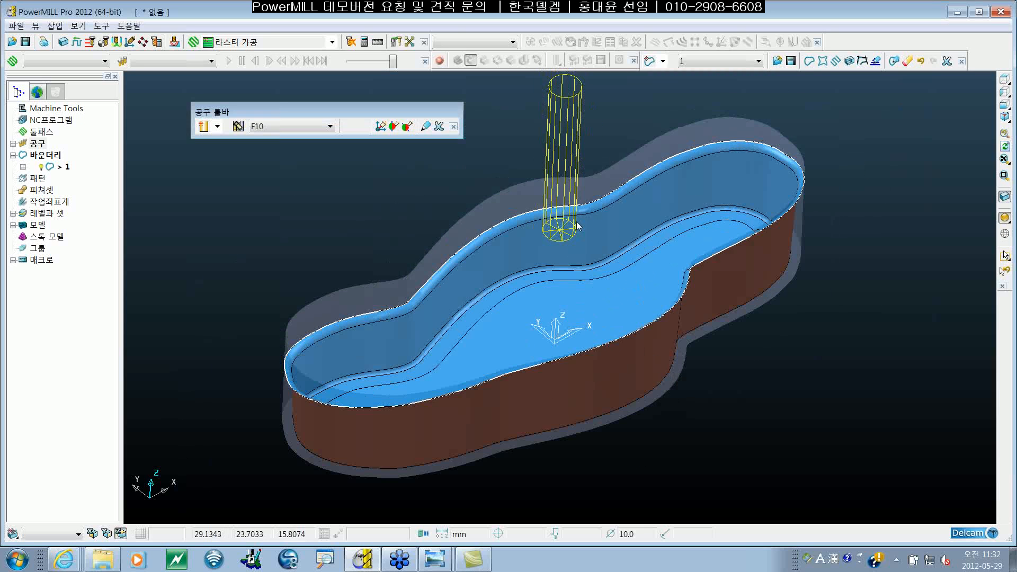
scroll(665, 252, "down", 2)
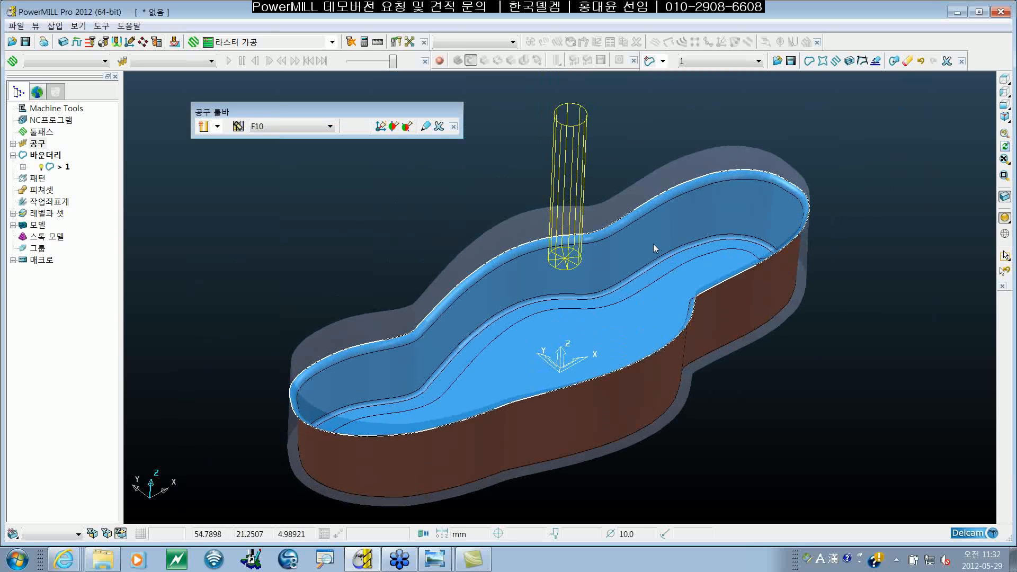
middle_click_drag(522, 374, 548, 372)
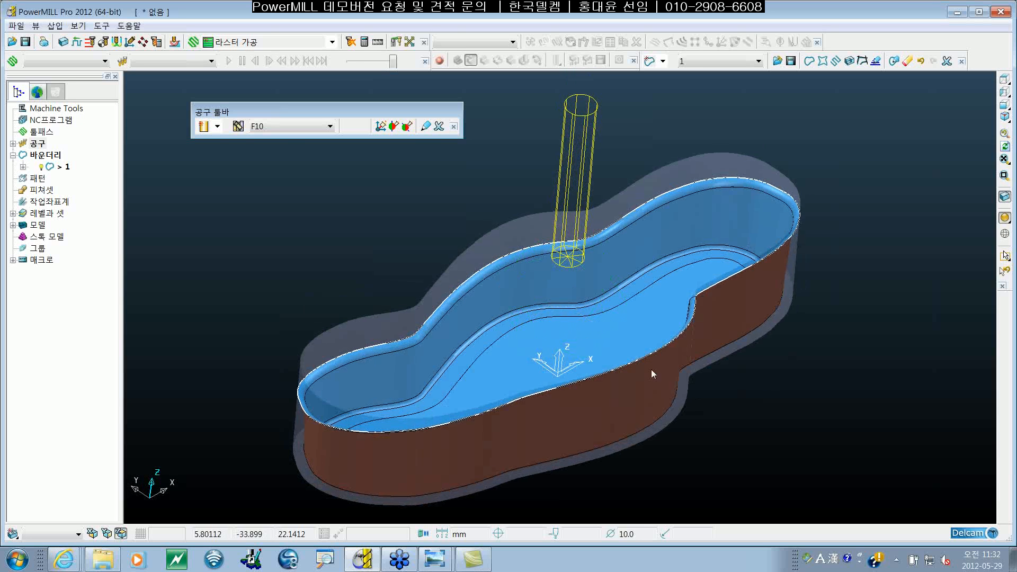
middle_click_drag(650, 369, 649, 370, "shift")
scroll(650, 370, "down", 2)
scroll(631, 295, "up", 3)
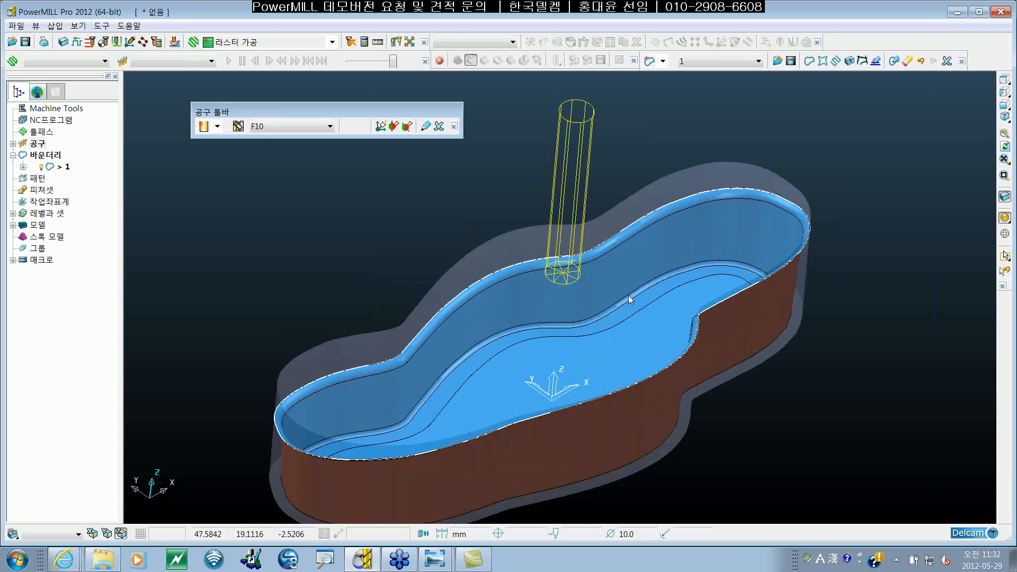
middle_click_drag(629, 294, 627, 285, "shift")
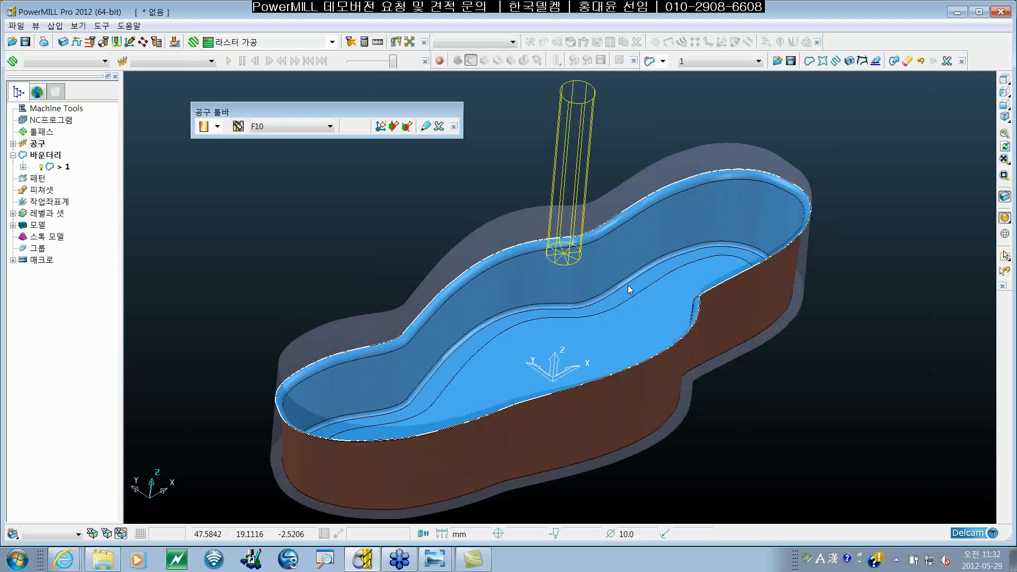
Step: Turn on shading for the F10 tool in the model view
right_click(581, 157)
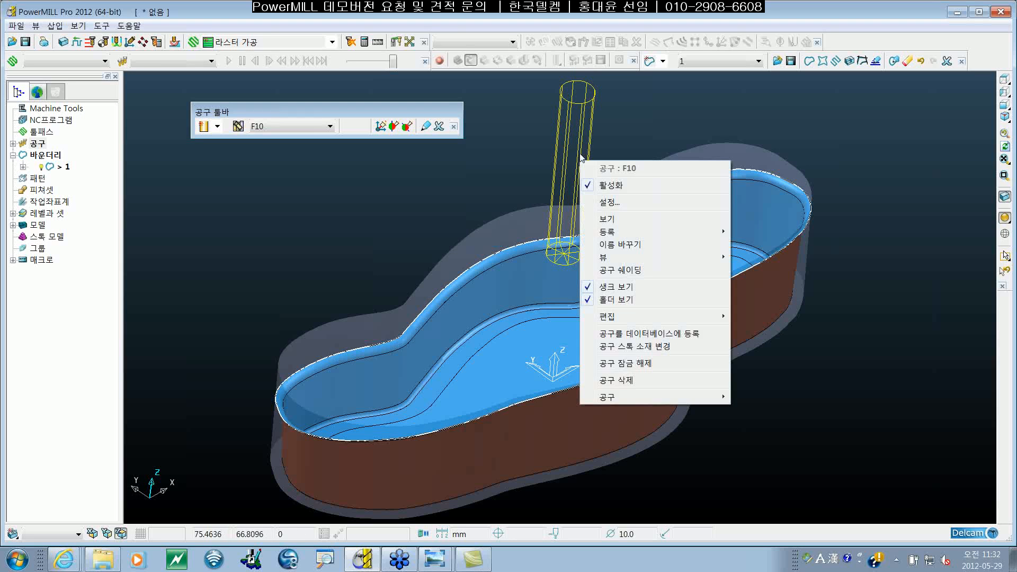
left_click(640, 272)
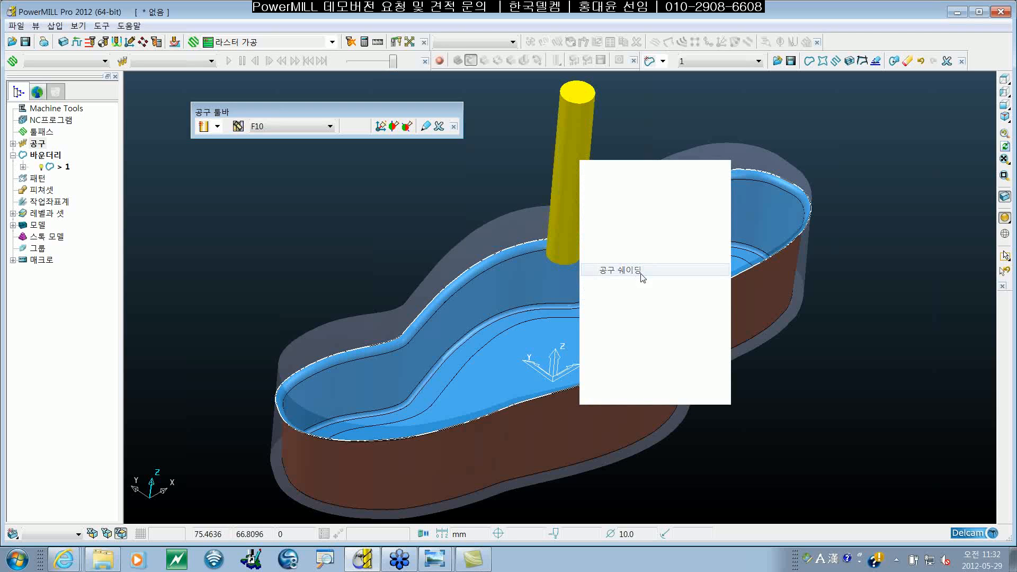
middle_click_drag(559, 326, 579, 324, "shift")
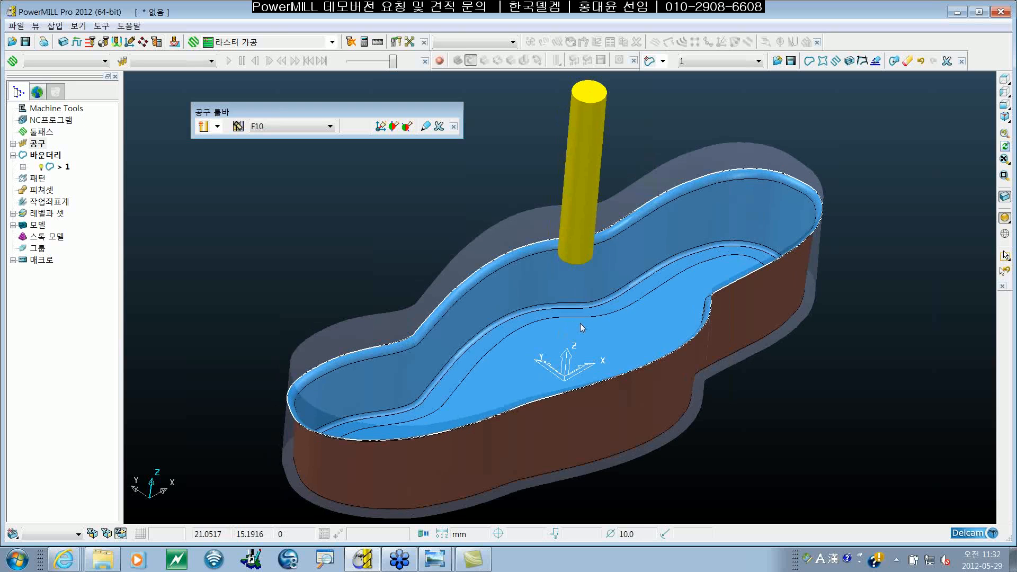
middle_click_drag(580, 329, 582, 323, "shift")
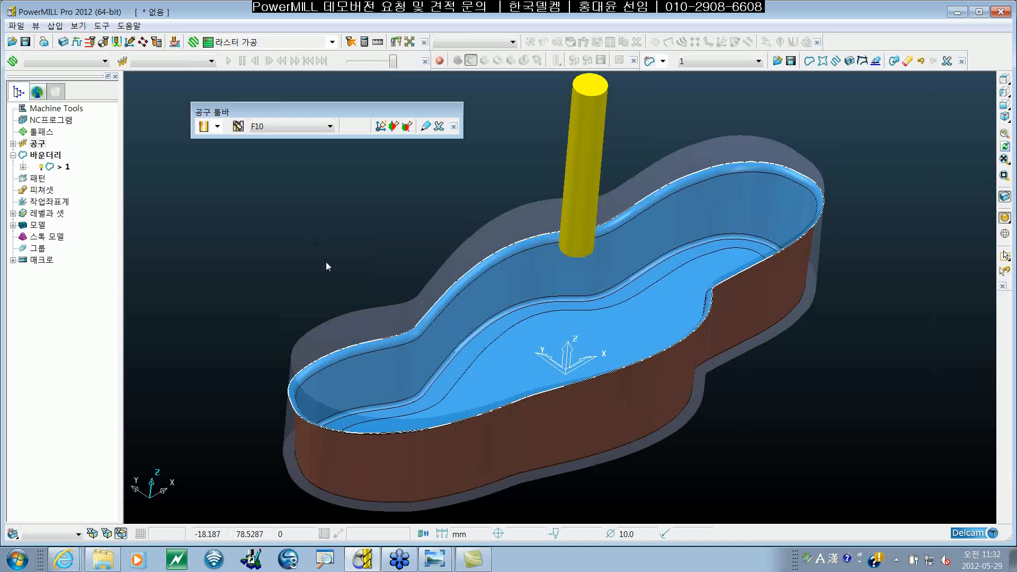
mouse_move(321, 272)
middle_mouse_down("shift")
mouse_move(323, 283)
mouse_move(320, 268)
middle_mouse_up("shift")
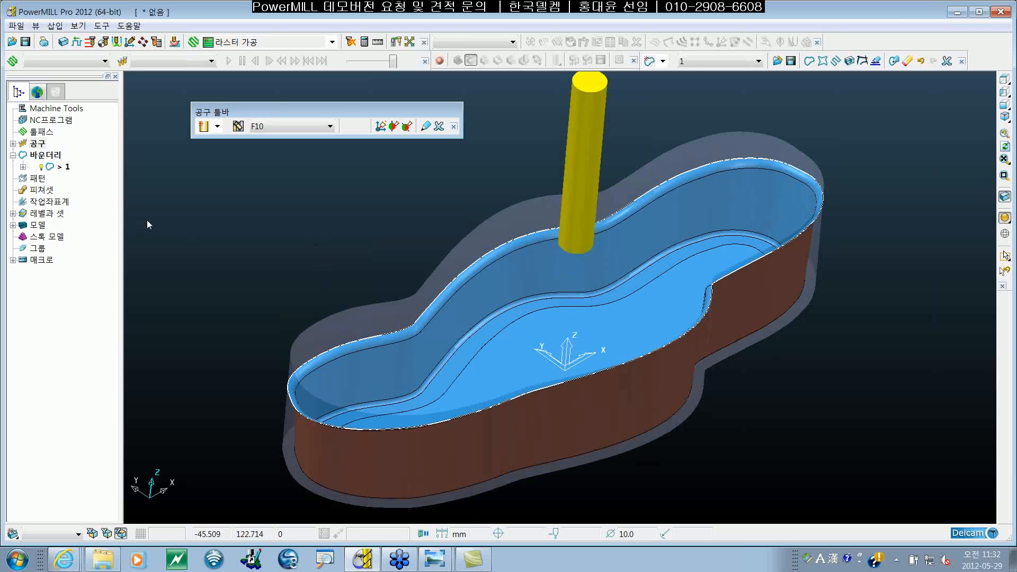
Step: Create a ball nose end mill and set its length to 50 mm, keeping the 10 mm diameter
left_click(12, 144)
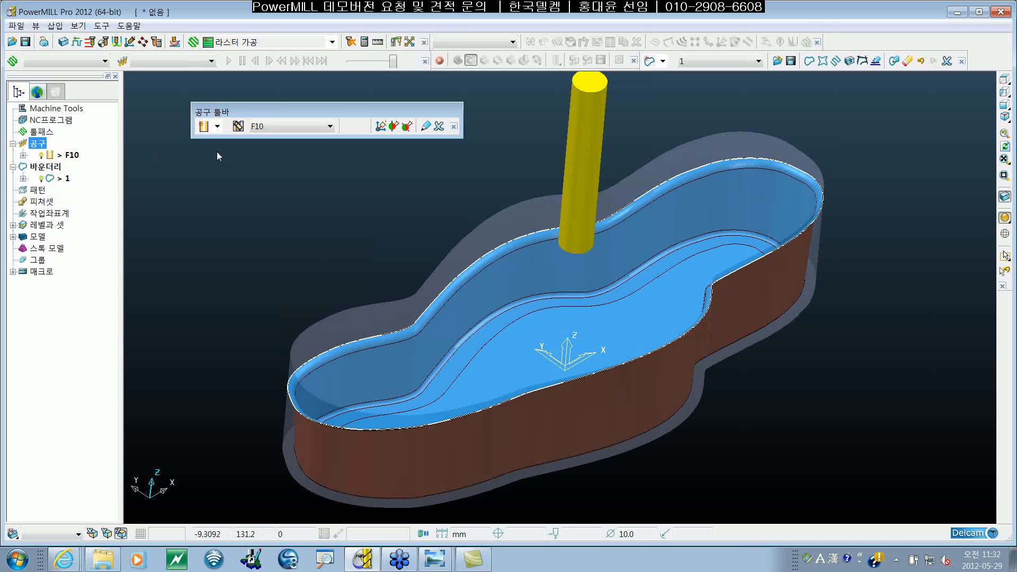
left_click(217, 126)
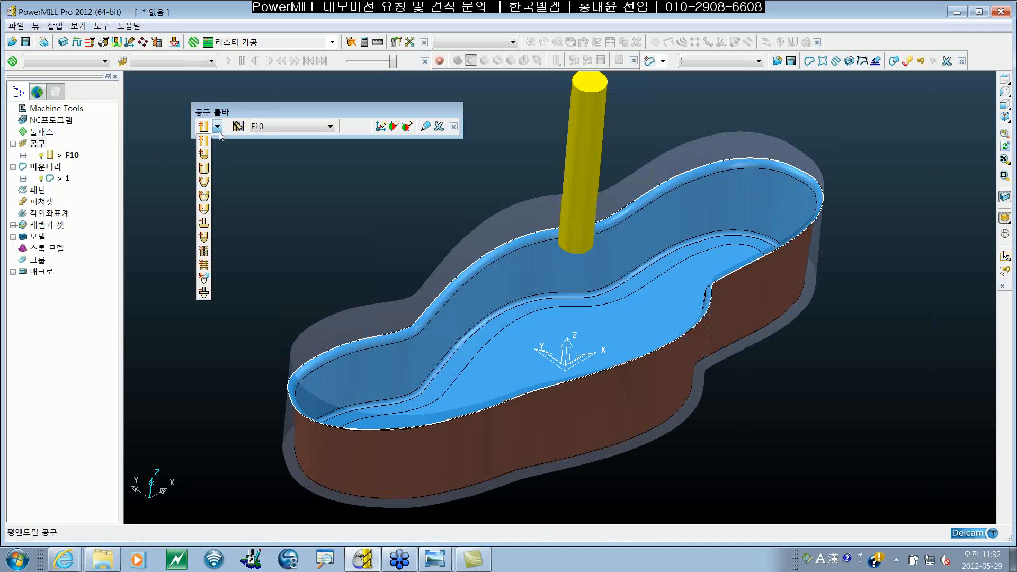
left_click(205, 153)
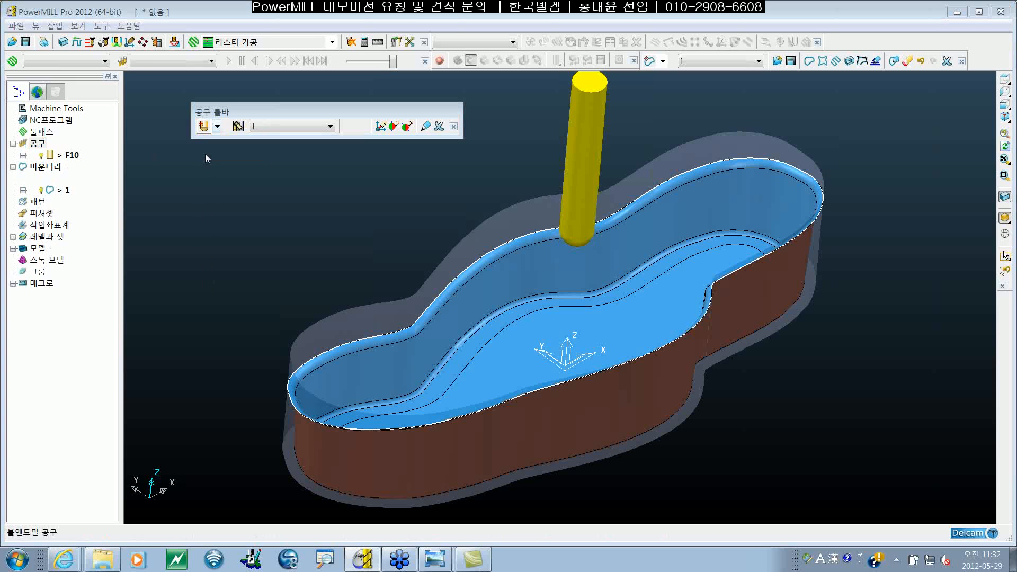
left_click(333, 251)
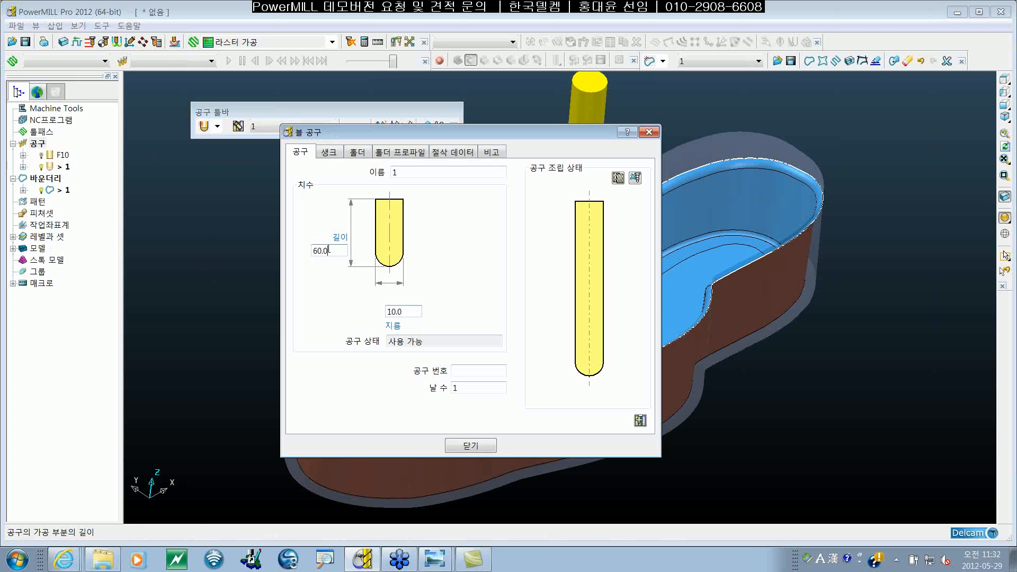
double_click(328, 251)
type("50")
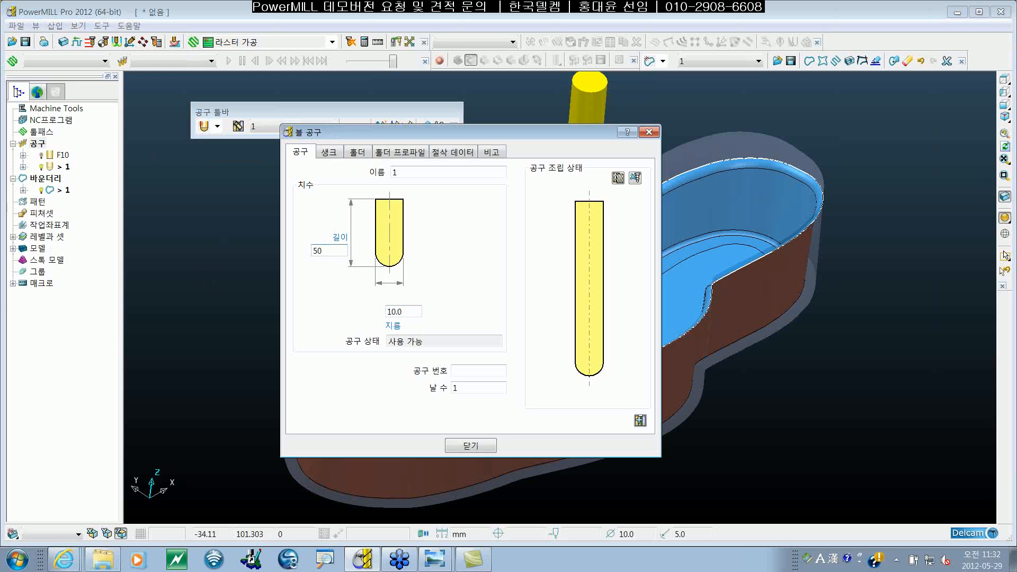
left_click(402, 311)
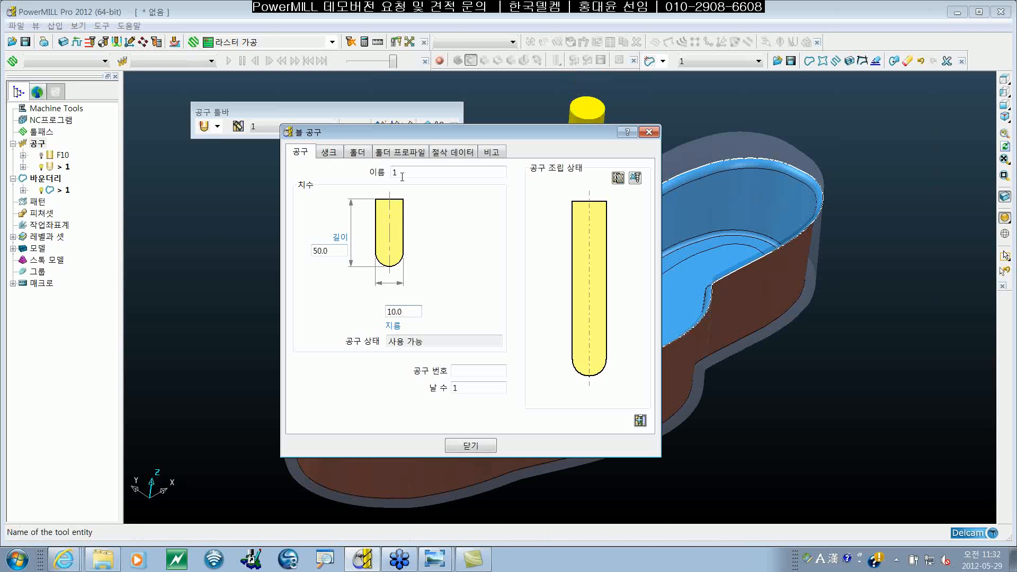
Step: Name the ball nose tool B10, assign it tool number 2 and close its definition
left_click_drag(403, 174, 289, 172)
type("B")
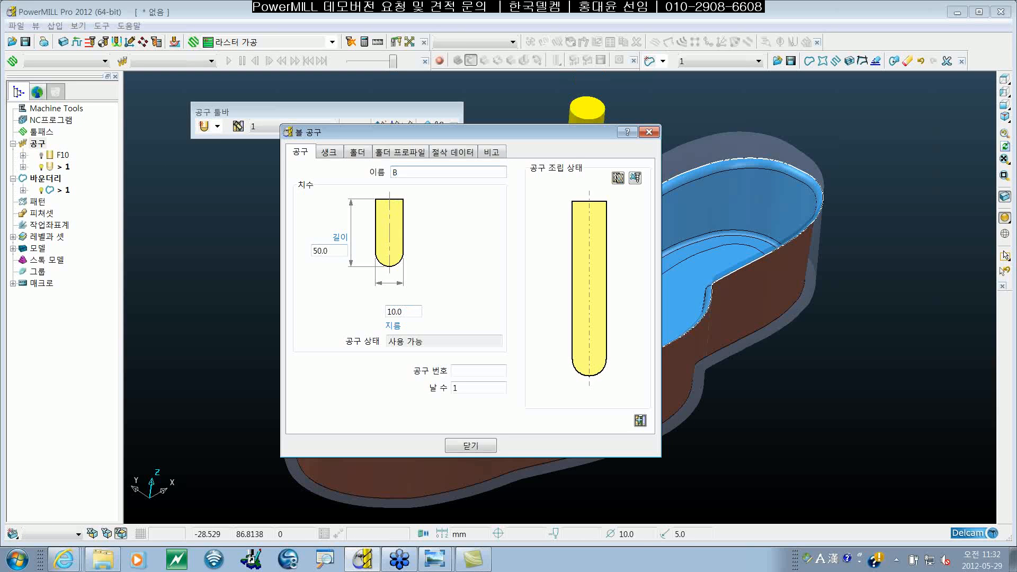
type("10")
left_click(466, 372)
type("2")
left_click(433, 173)
left_click(480, 373)
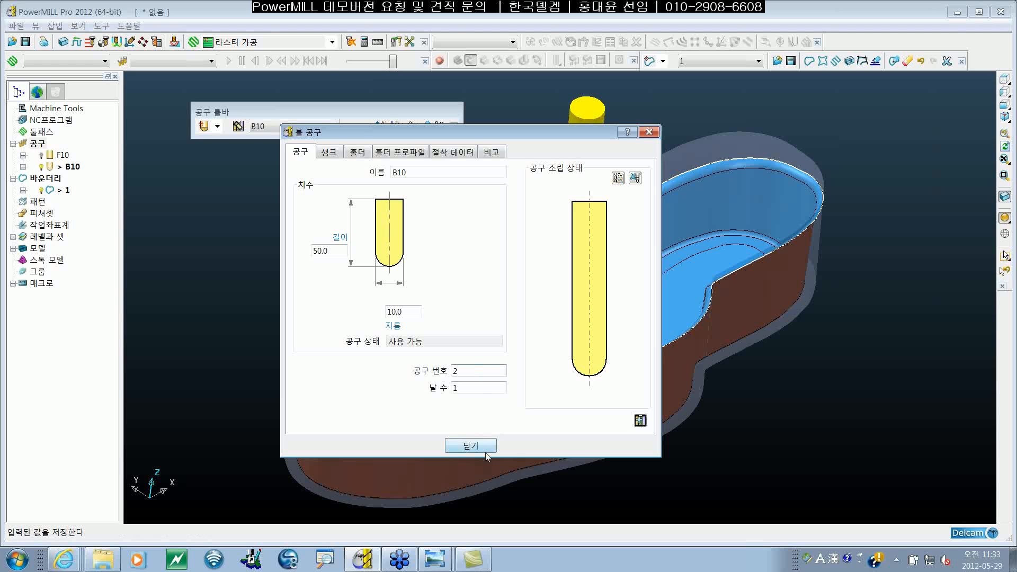
left_click(471, 447)
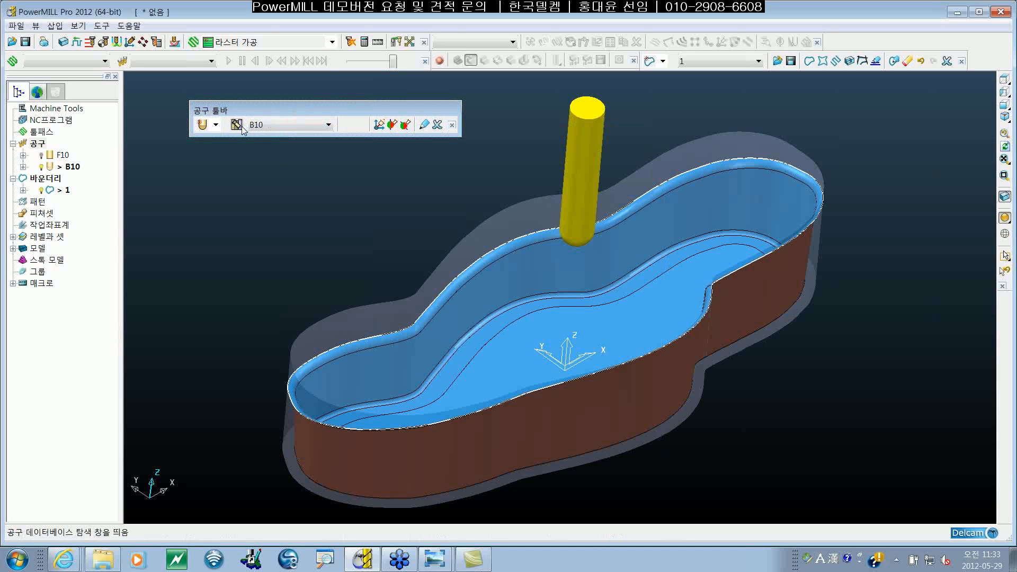
Step: Create a tip radiused end mill and give it a corner radius of 2 mm
left_click(216, 125)
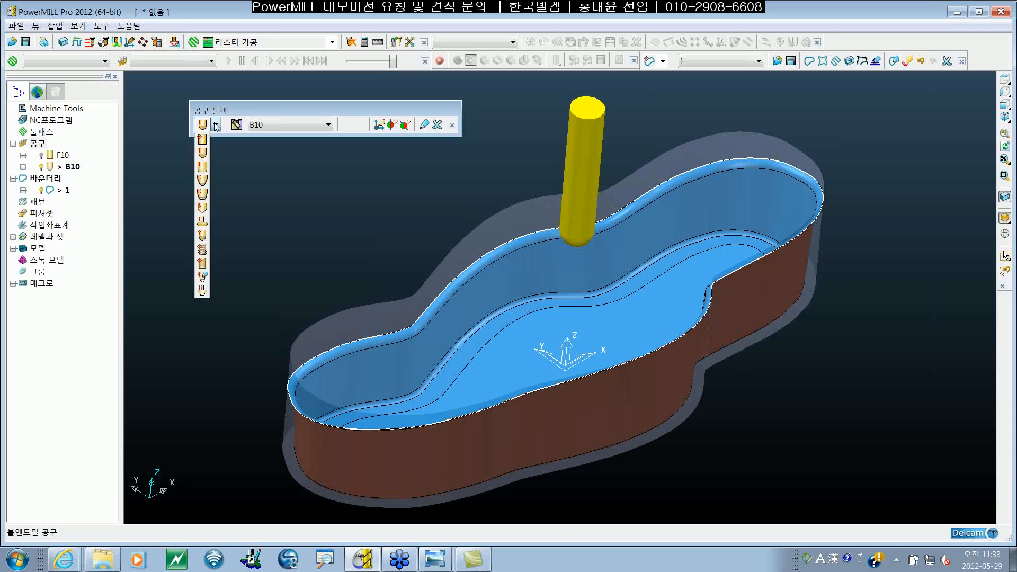
left_click(203, 168)
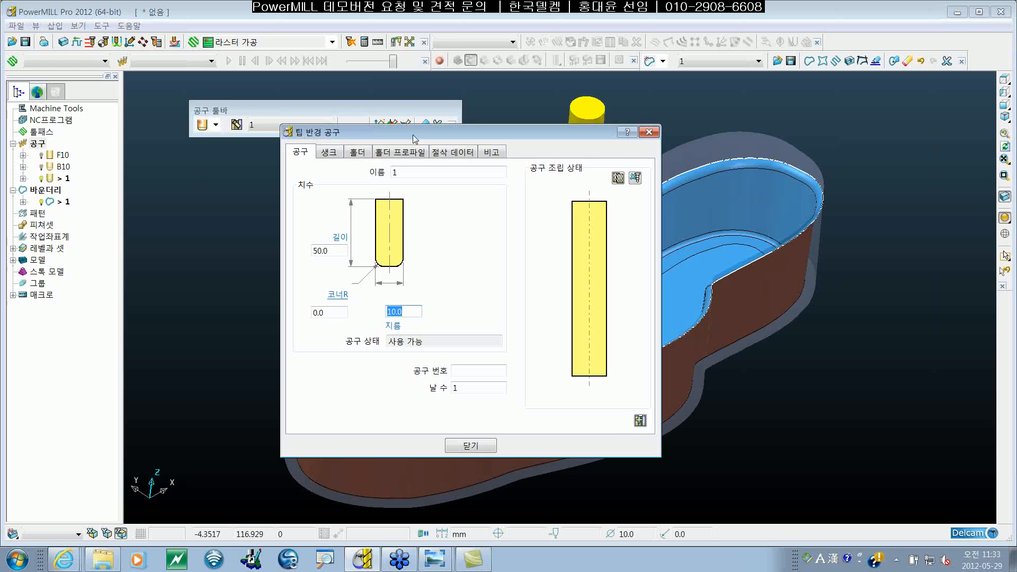
left_click_drag(412, 132, 406, 109)
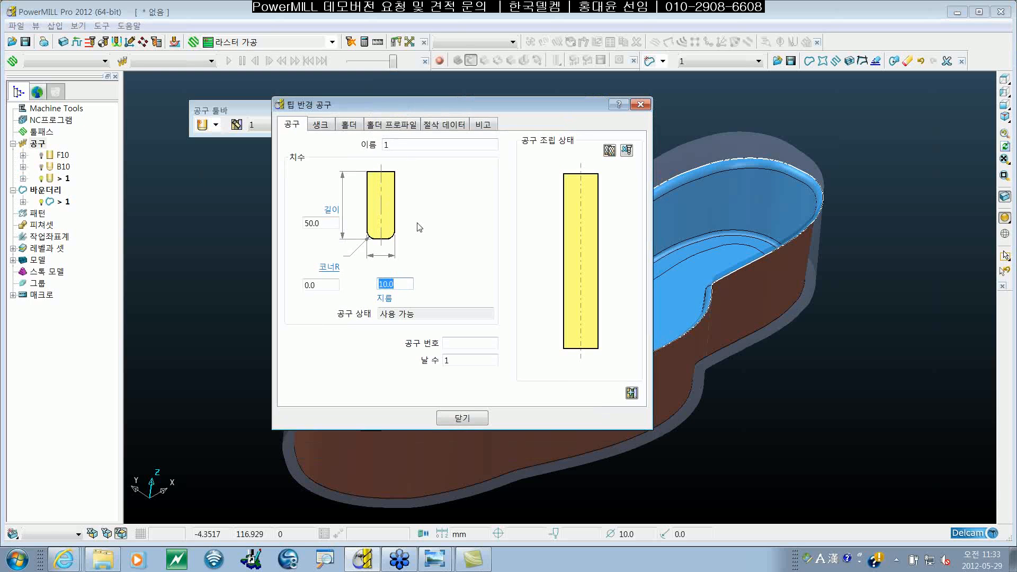
left_click(318, 285)
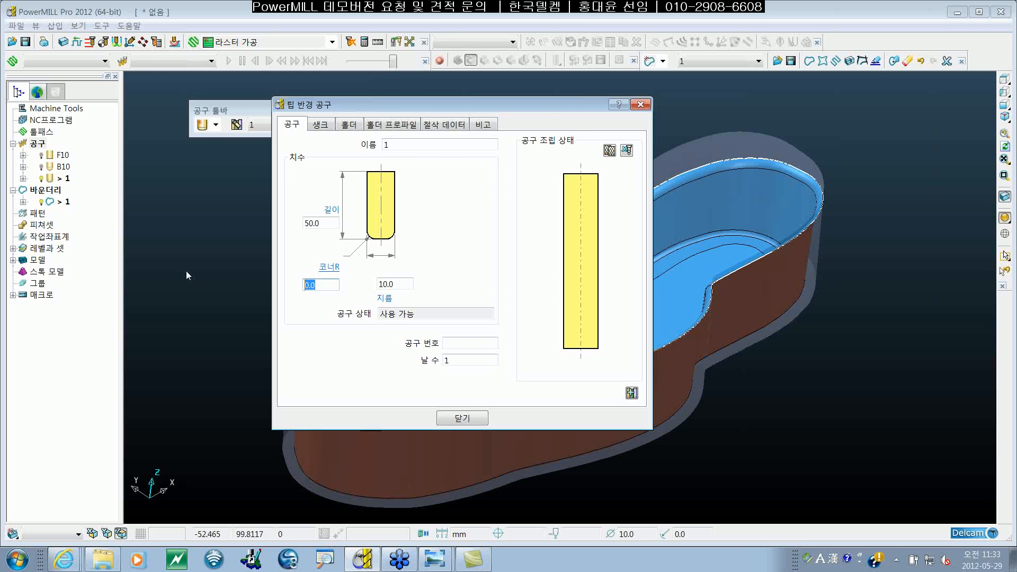
type("2")
left_click(405, 287)
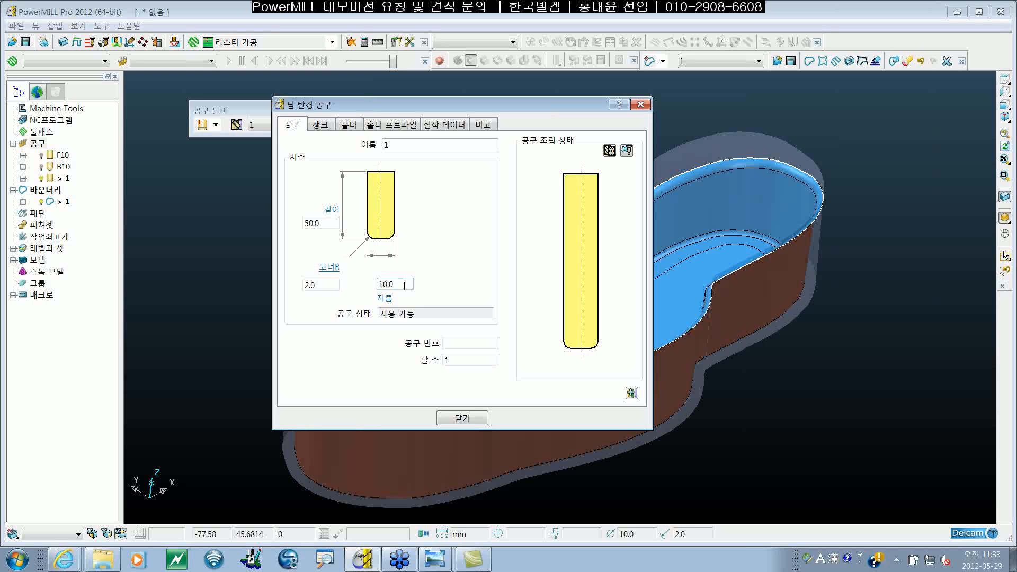
Step: Set the tip radiused tool's diameter to 15 mm and its corner radius to 5 mm
double_click(389, 285)
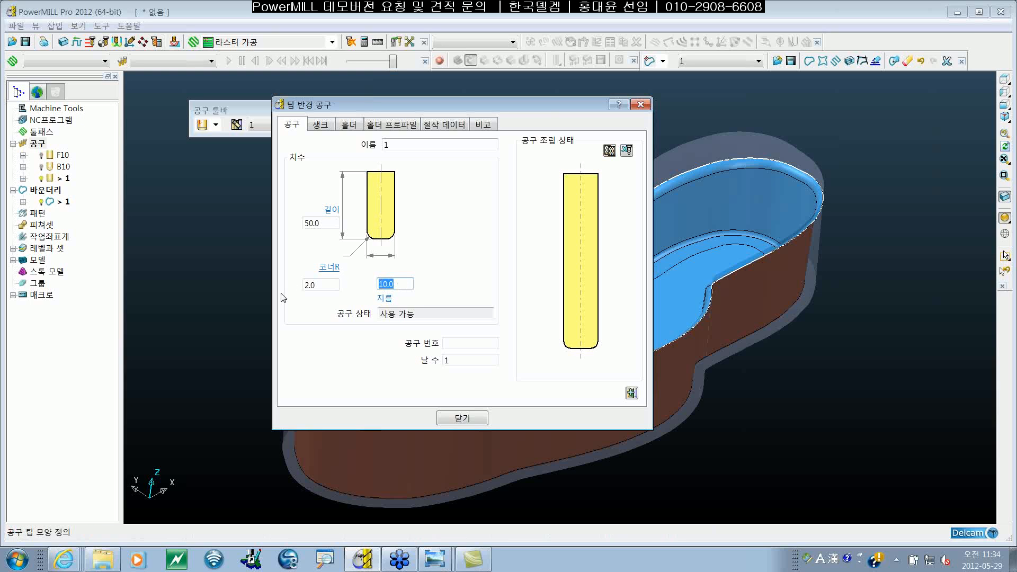
type("15")
key("Return")
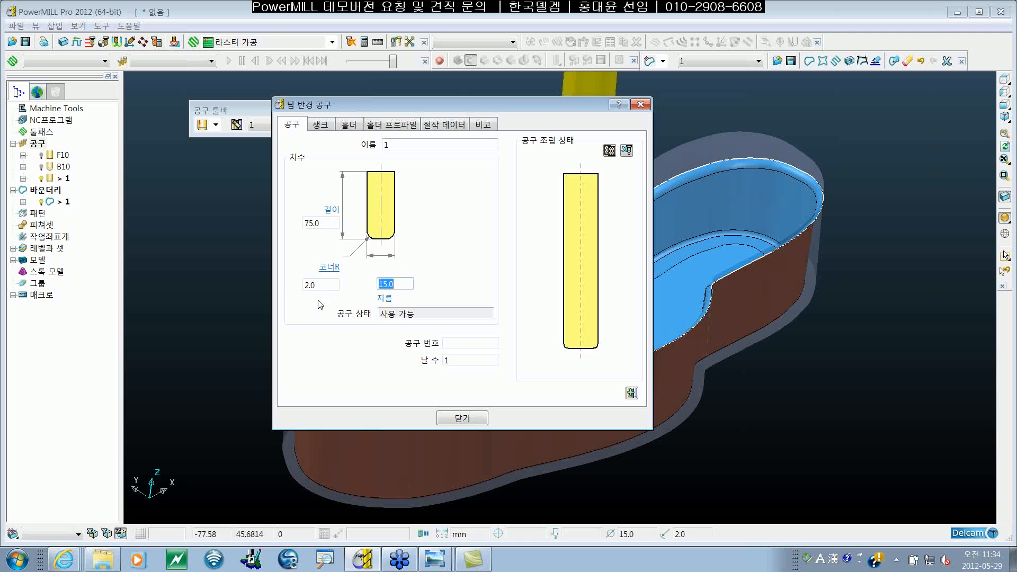
left_click(325, 284)
double_click(326, 283)
type("5")
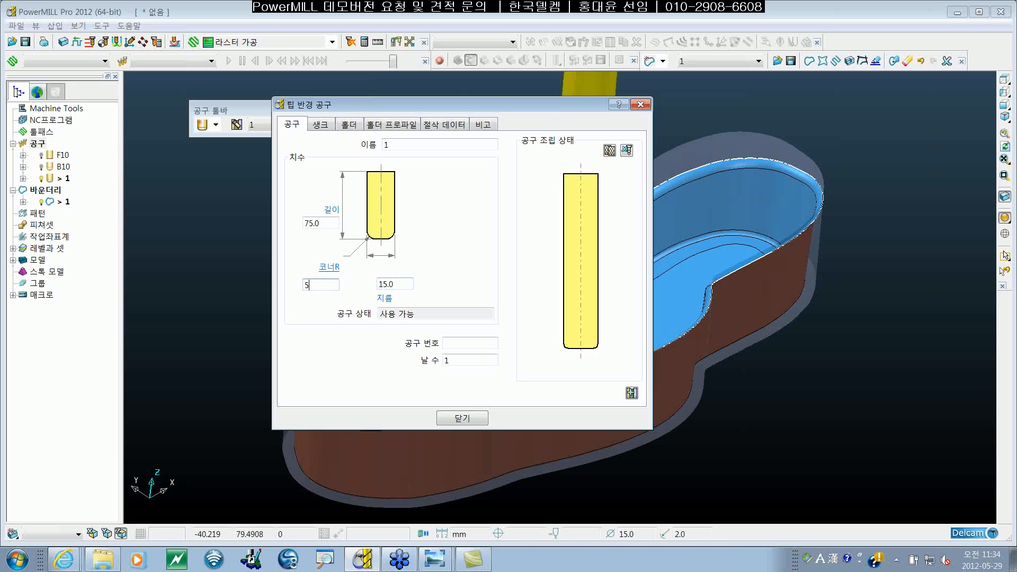
key("Return")
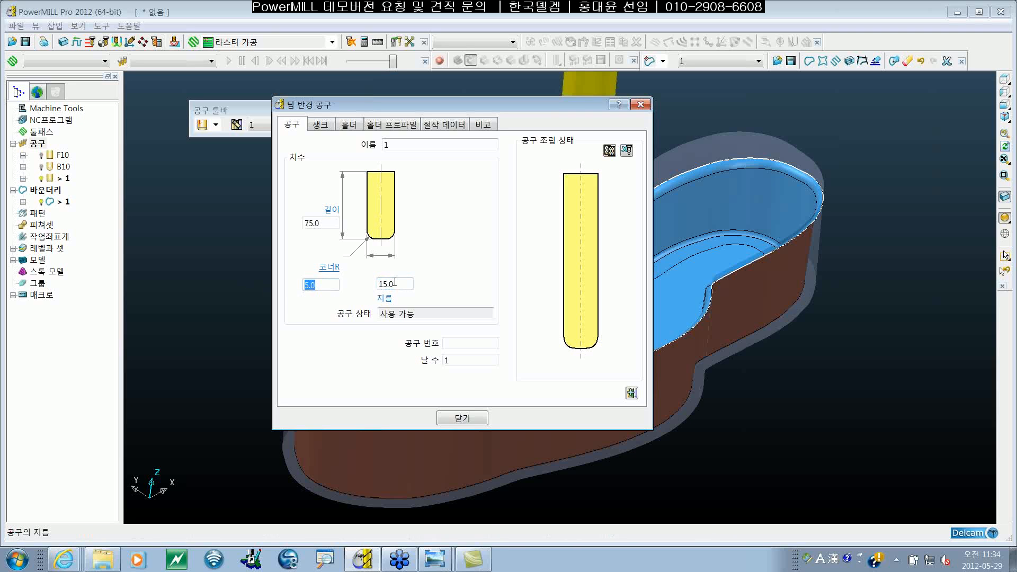
left_click(403, 280)
Step: Assign tool number 3 to the tip radiused tool and name it F10R5
left_click(457, 343)
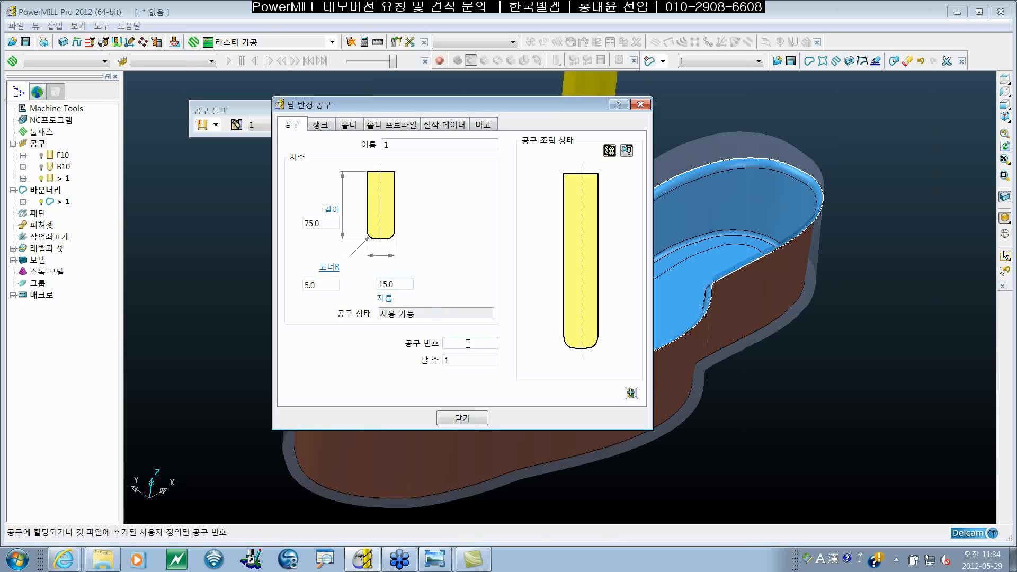
type("3")
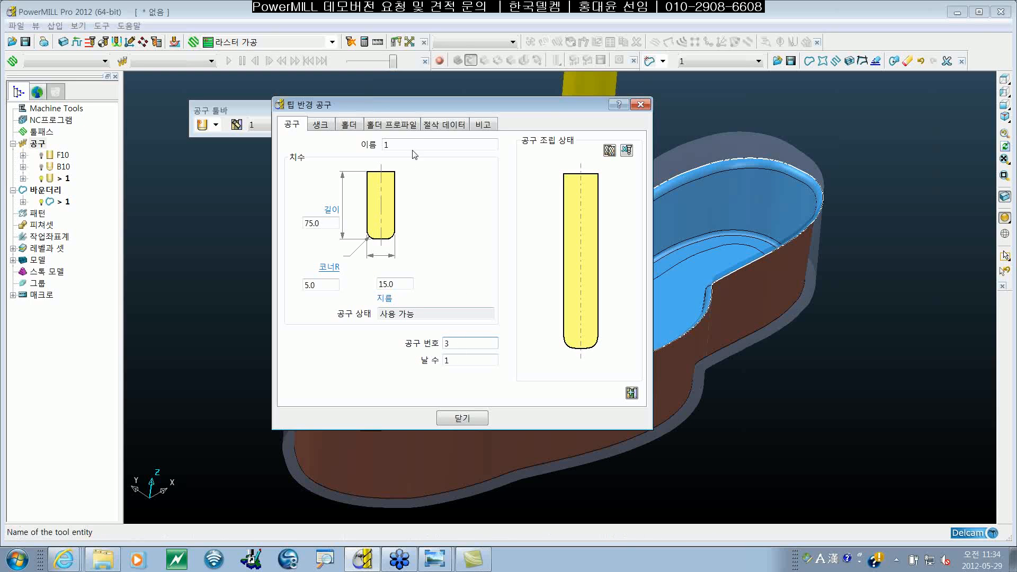
left_click_drag(416, 147, 247, 138)
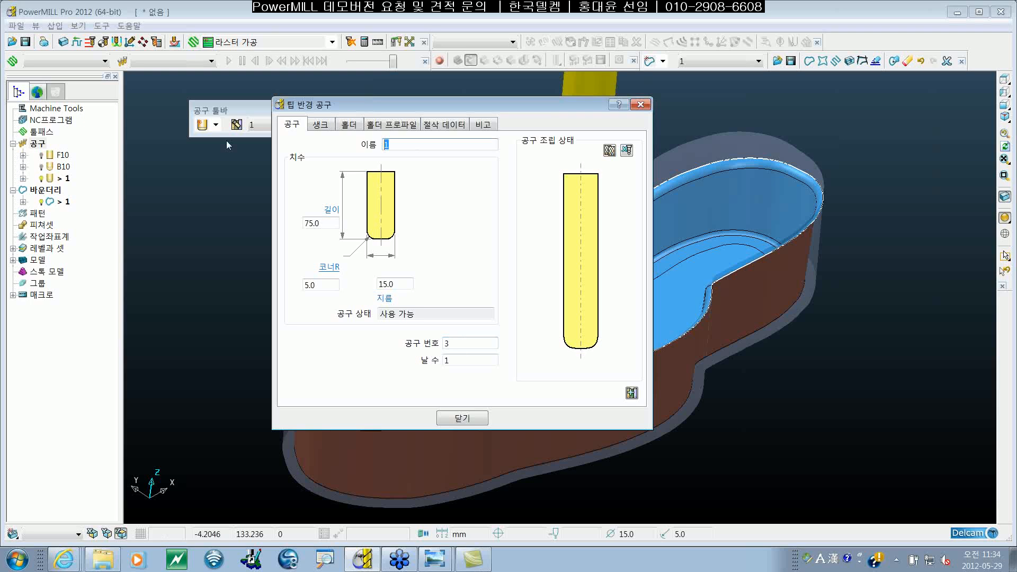
key("BackSpace")
type("F10R5")
Step: Add a shank component to the F10R5 tool
left_click(320, 124)
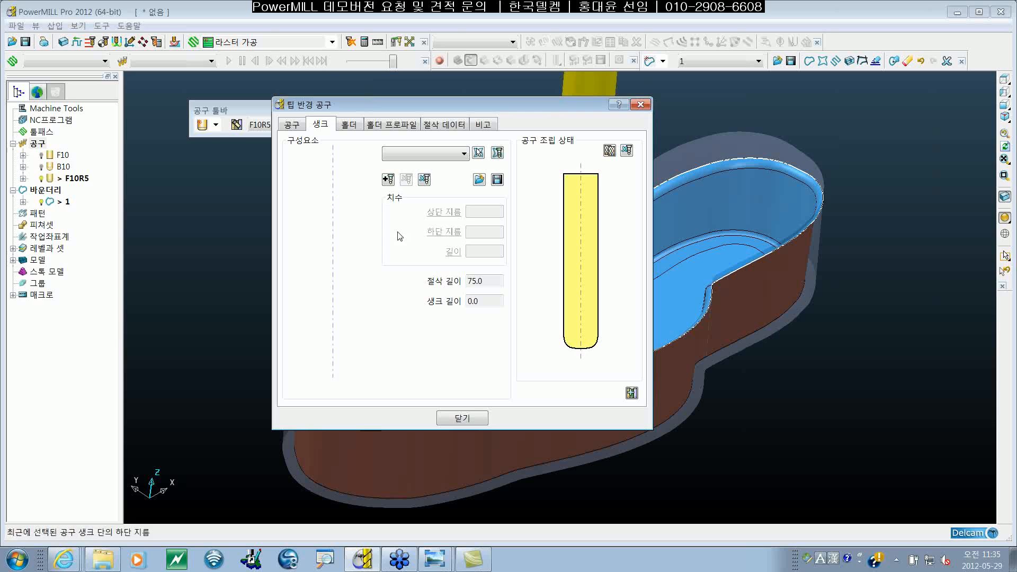
left_click(388, 180)
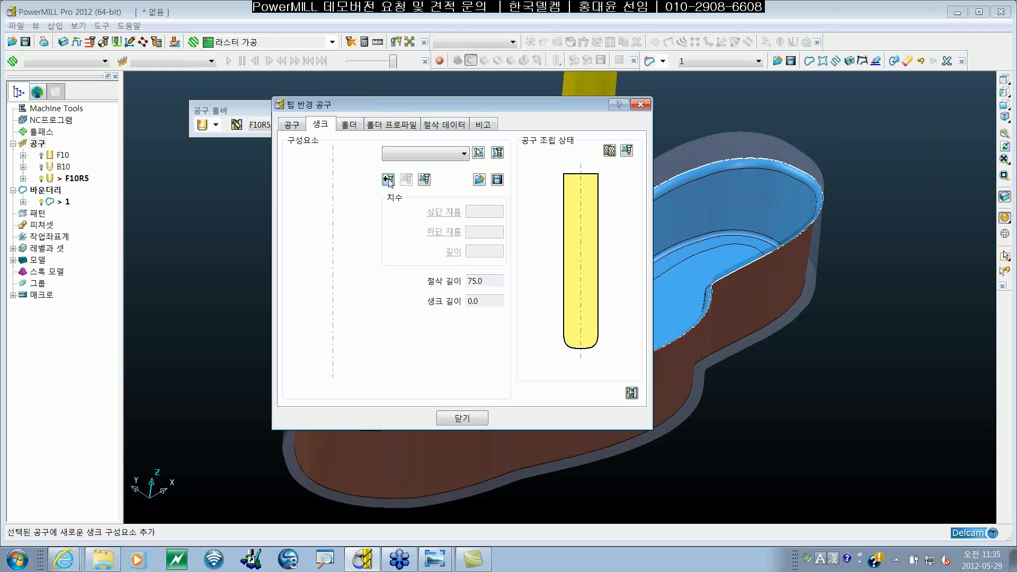
left_click(388, 180)
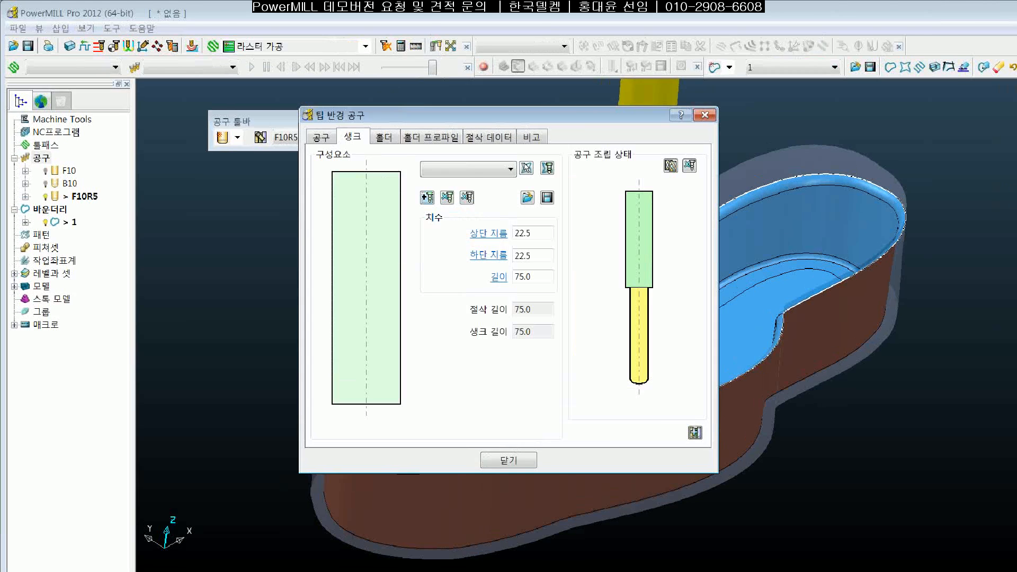
left_click(387, 178)
left_click_drag(339, 129, 336, 136)
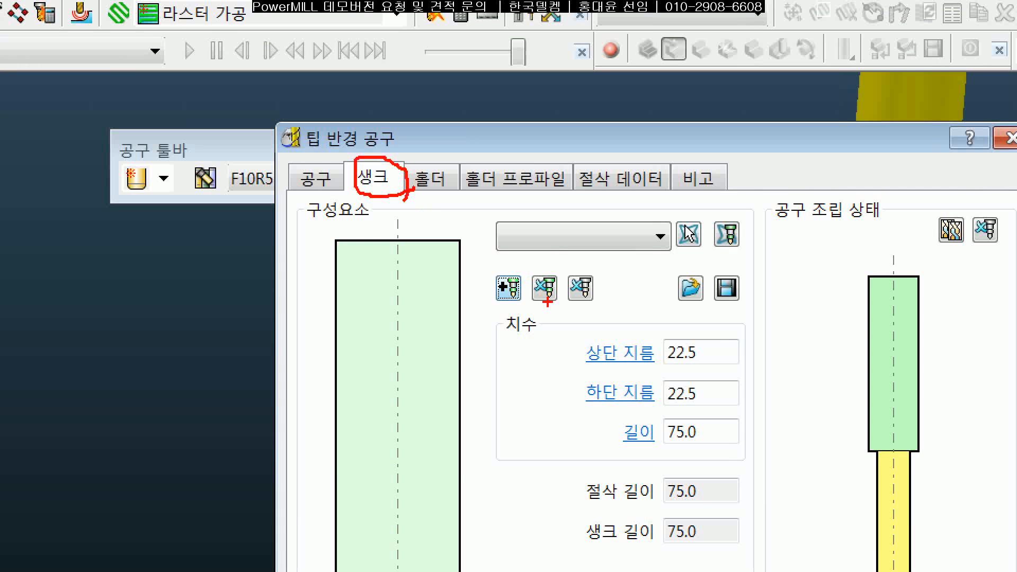
mouse_move(502, 300)
left_mouse_down()
mouse_move(517, 260)
mouse_move(530, 302)
left_mouse_up()
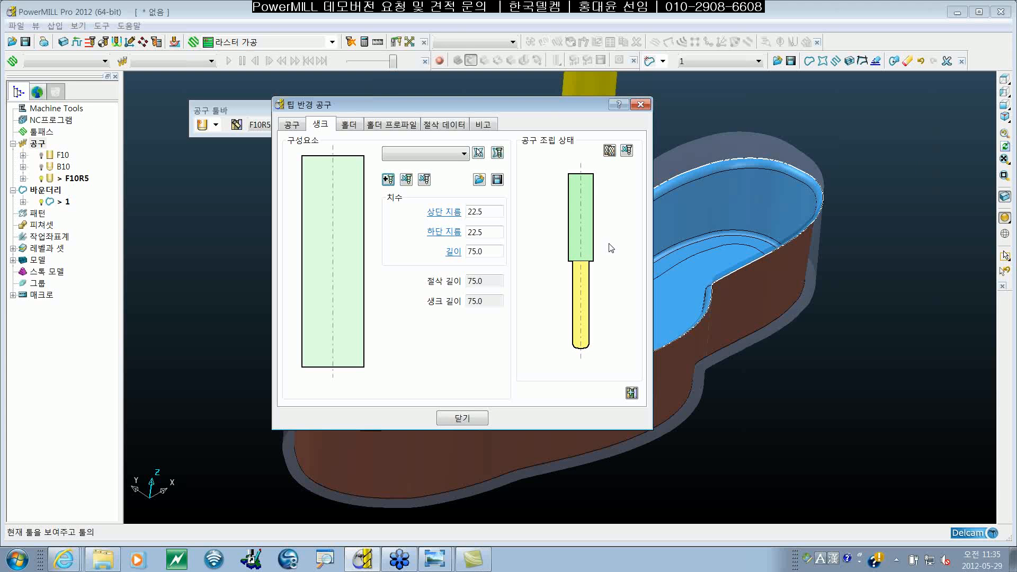
Step: Set the shank's lower and upper diameters to 30 mm
double_click(492, 232)
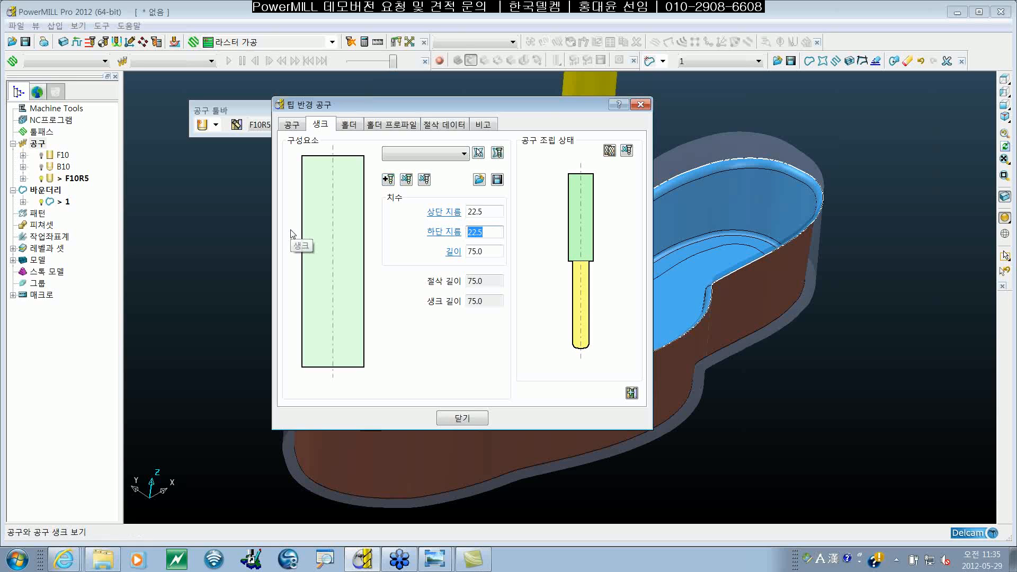
type("30")
left_click(495, 209)
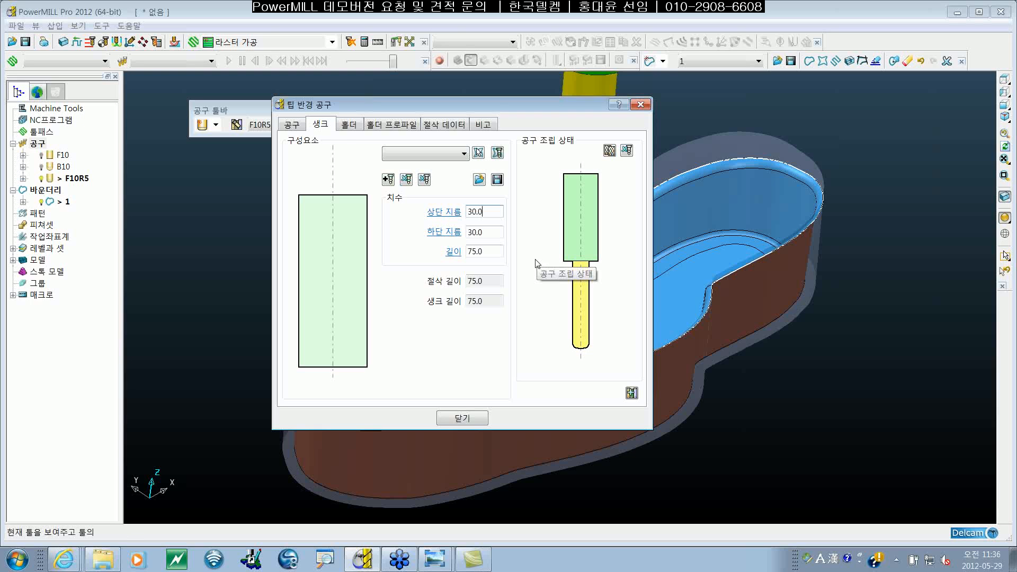
Step: Add a holder component to the F10R5 tool and set its upper diameter to 50 mm
left_click(345, 127)
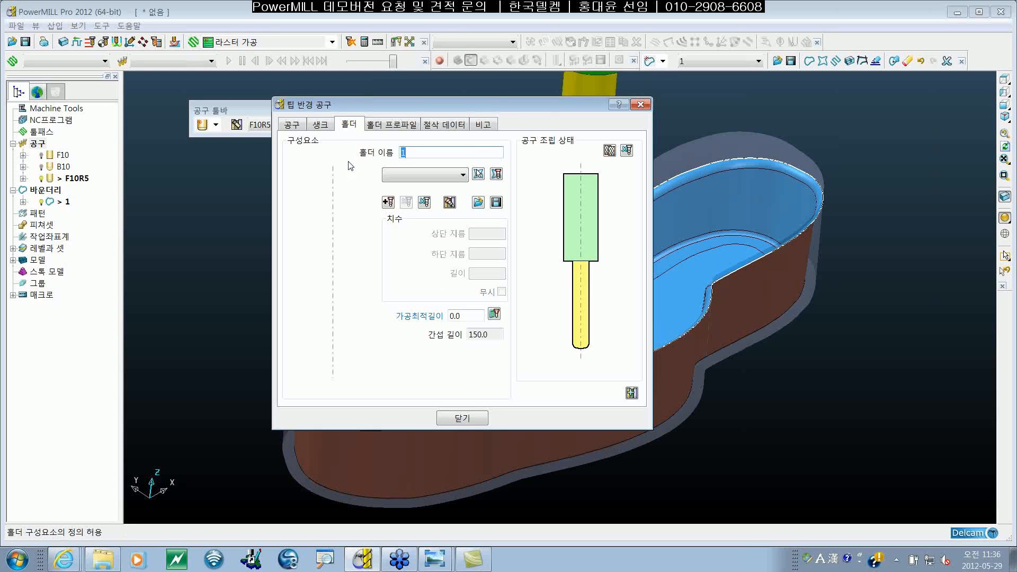
left_click(388, 203)
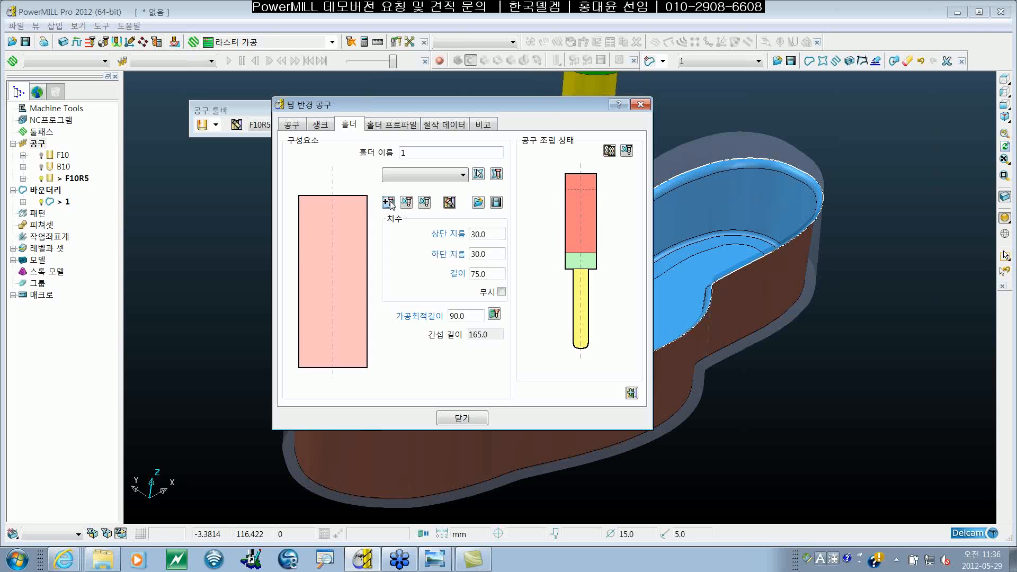
double_click(495, 234)
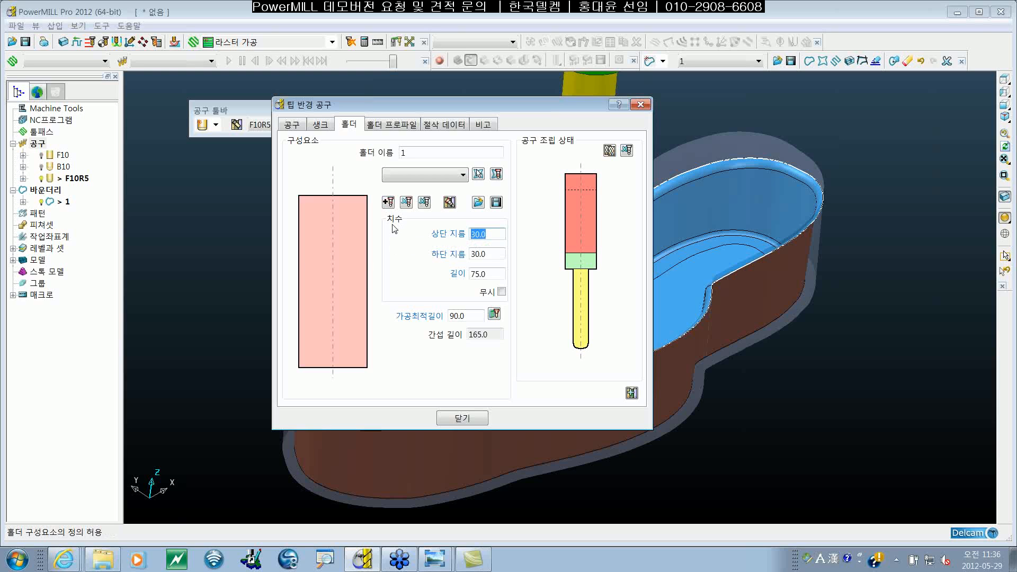
type("50")
key("Return")
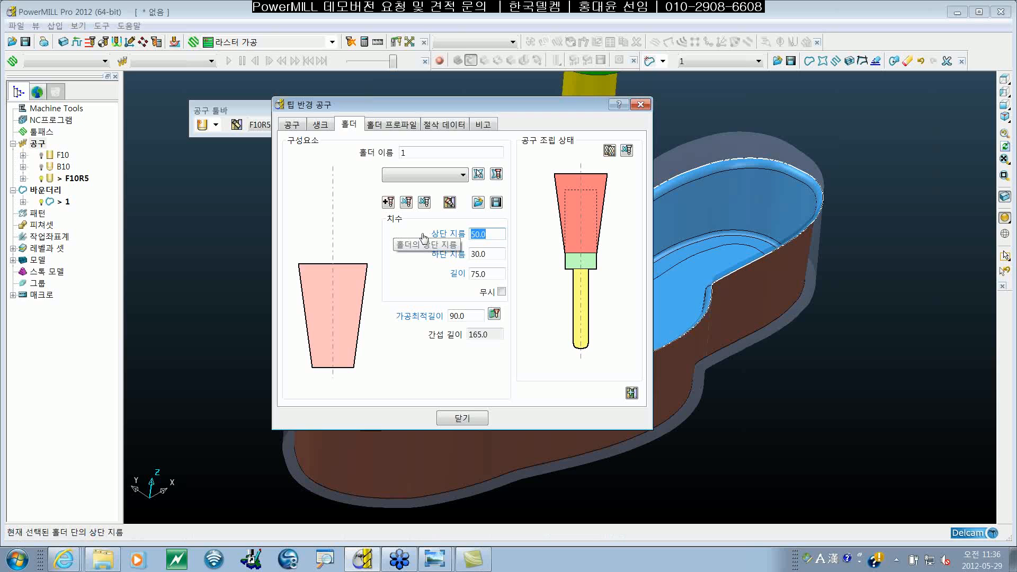
Step: Set the holder component's length to 50 mm
double_click(484, 274)
type("5")
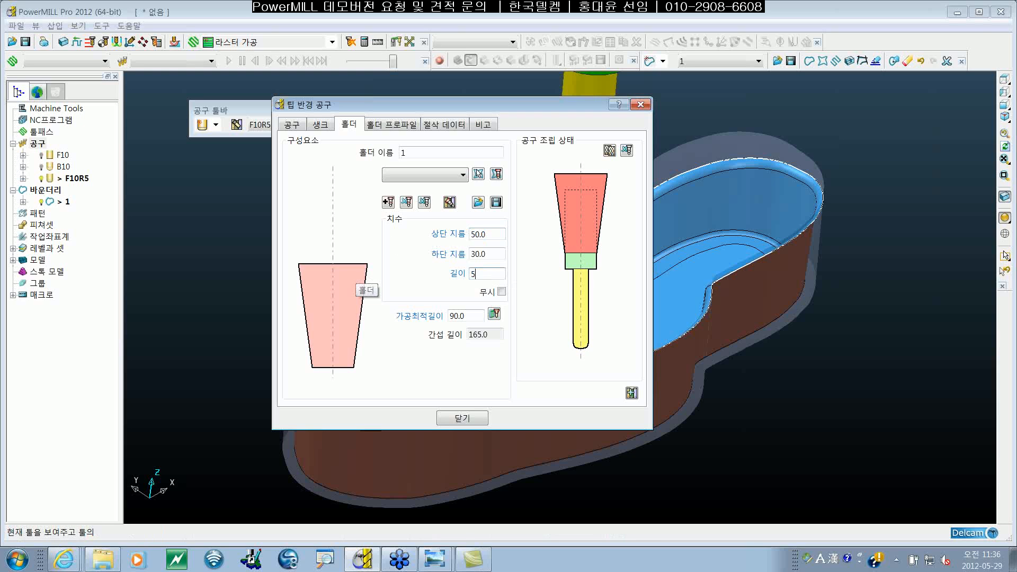
type("0")
key("Return")
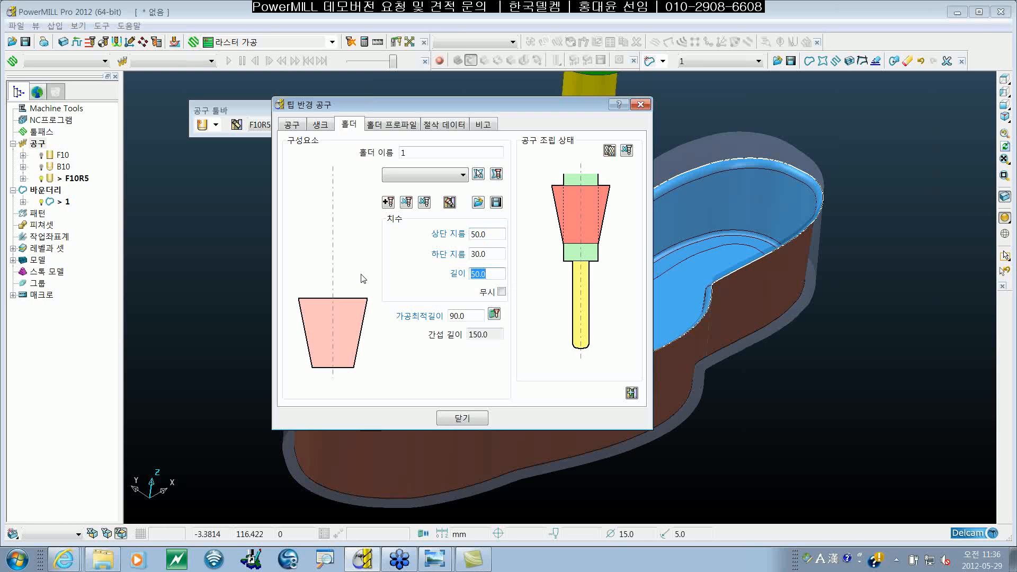
left_click(495, 255)
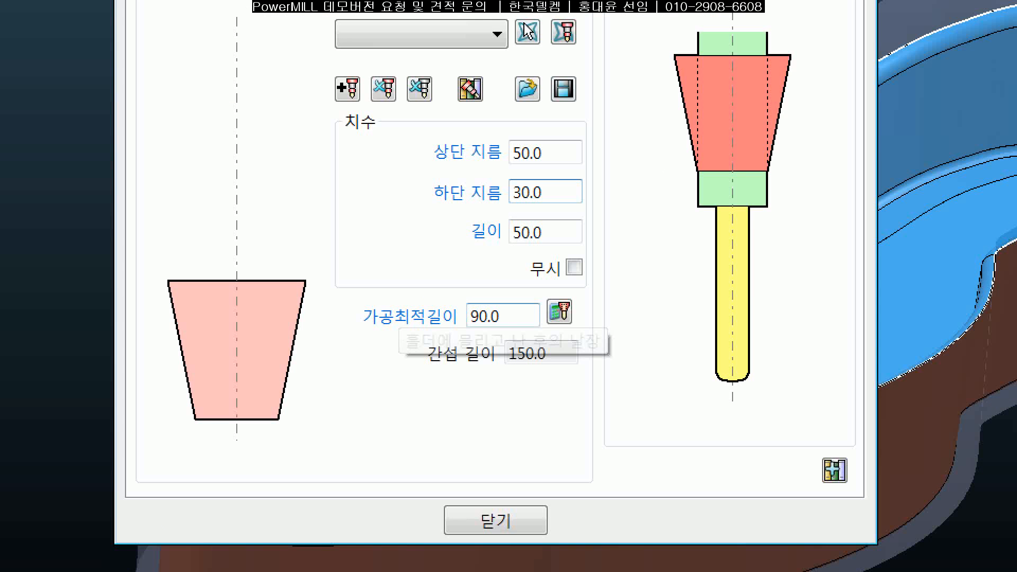
mouse_move(511, 296)
left_mouse_down()
mouse_move(447, 303)
mouse_move(495, 245)
mouse_move(506, 295)
left_mouse_up()
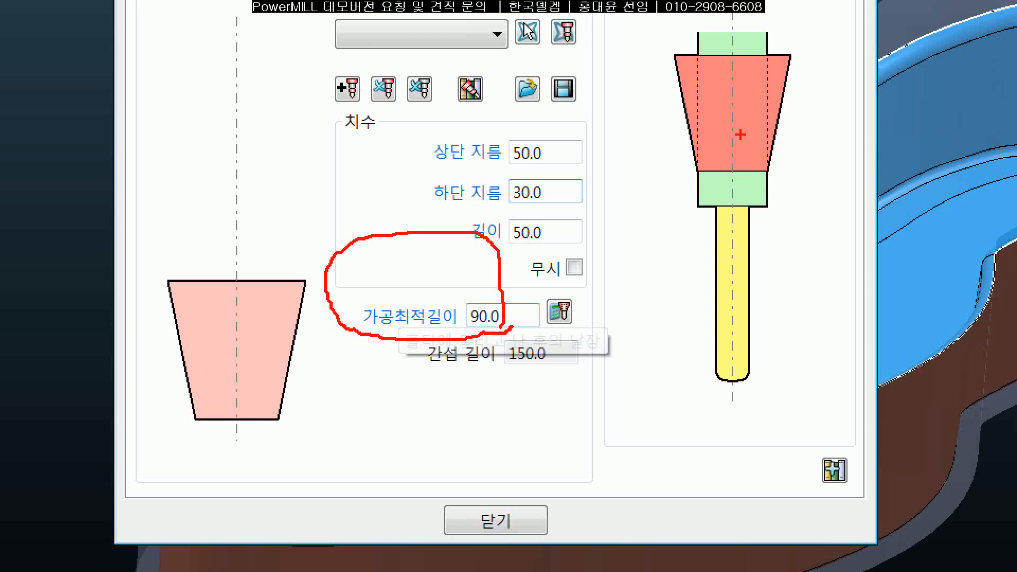
mouse_move(681, 169)
left_mouse_down()
mouse_move(797, 173)
mouse_move(790, 353)
mouse_move(727, 385)
left_mouse_up()
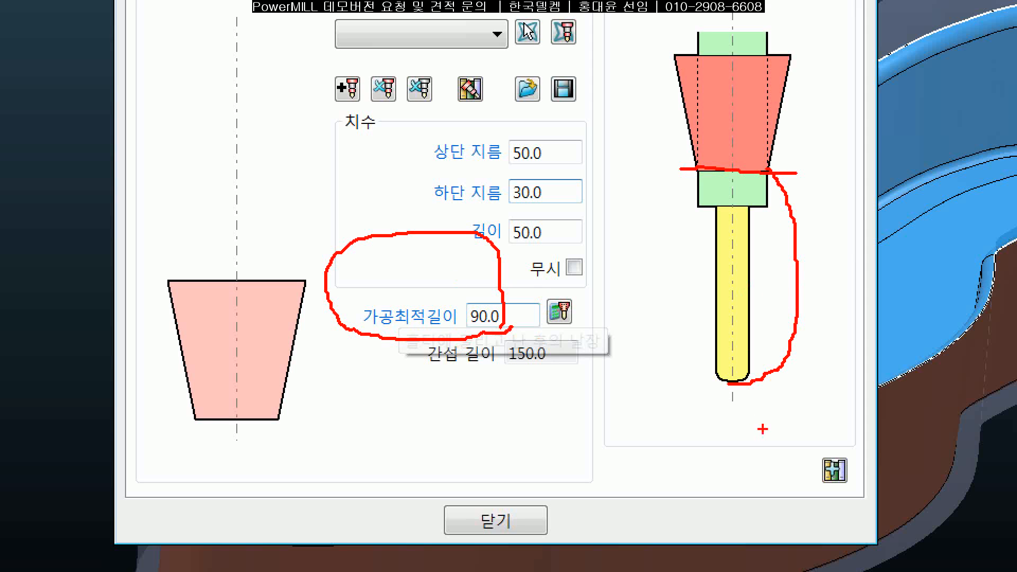
mouse_move(752, 383)
left_mouse_down()
mouse_move(810, 356)
mouse_move(826, 183)
mouse_move(775, 155)
mouse_move(692, 154)
left_mouse_up()
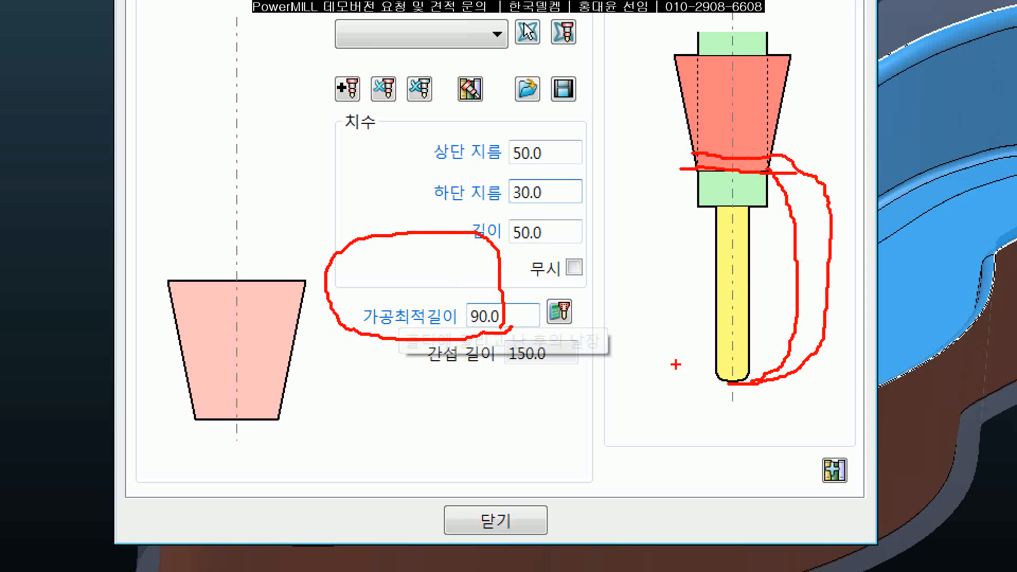
key("Escape")
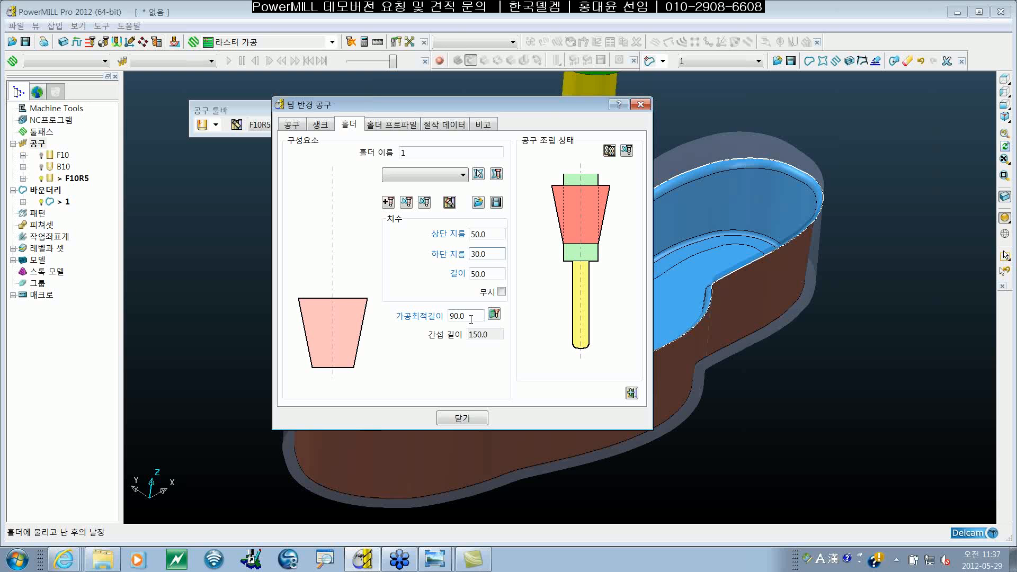
Step: Set the overhang of the F10R5 tool's holder to 100 mm
double_click(471, 319)
type("100")
key("Return")
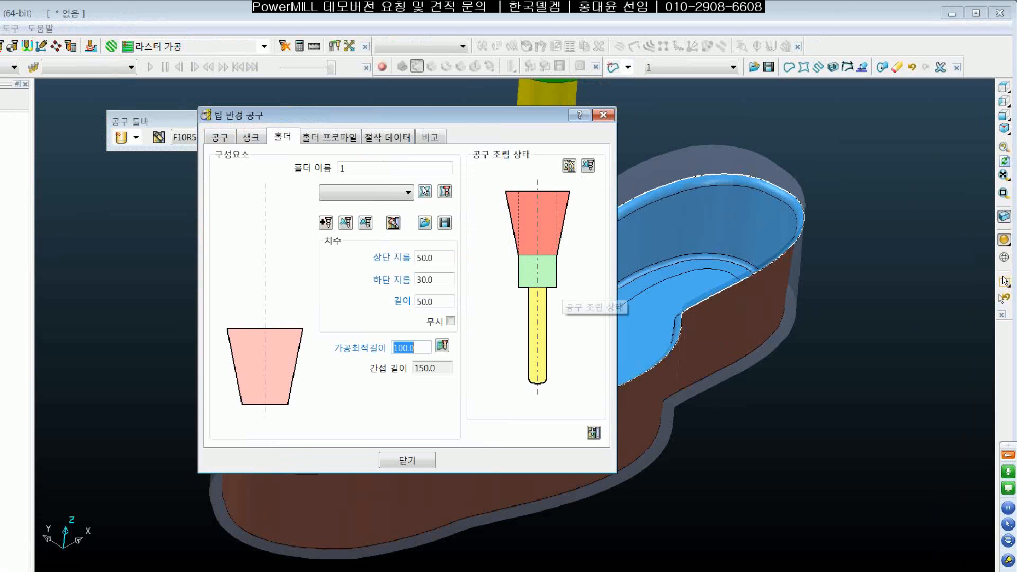
left_click(558, 263)
mouse_move(559, 258)
left_mouse_down()
mouse_move(557, 275)
mouse_move(511, 302)
mouse_move(511, 284)
mouse_move(540, 279)
left_mouse_up()
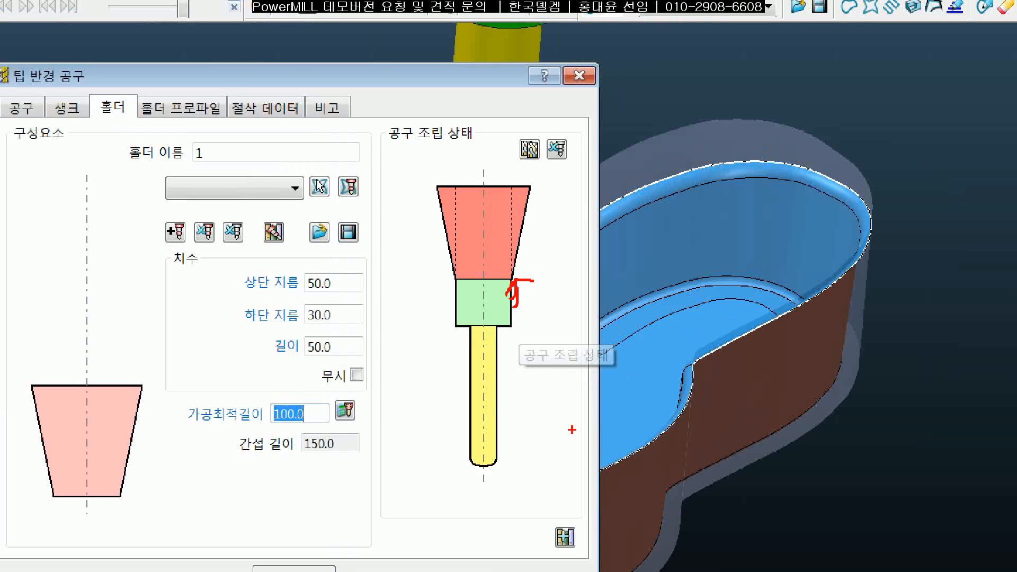
key("Escape")
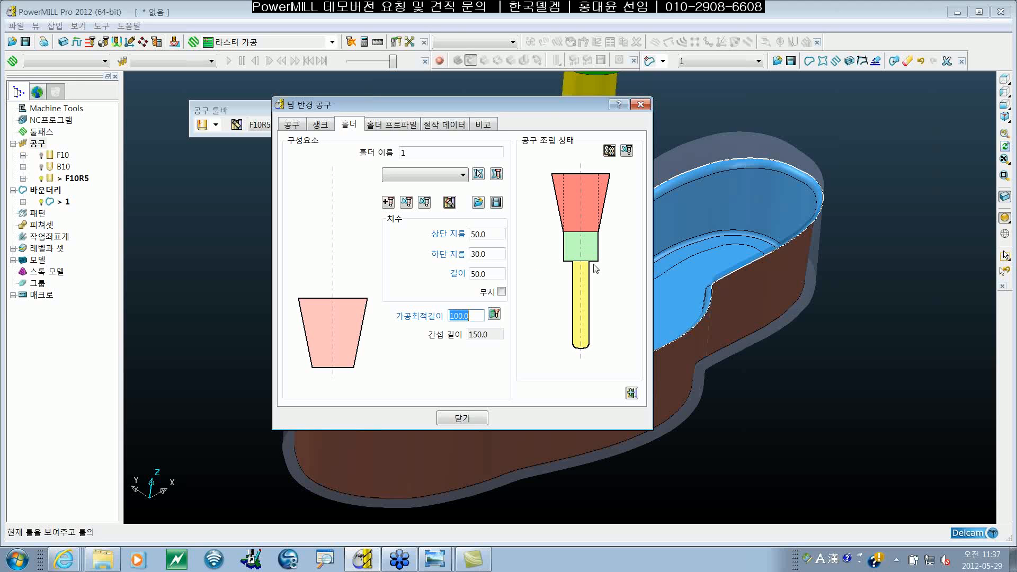
Step: Add three more components above the F10R5 holder's first one, setting the second added one's upper diameter to 120 mm, and close the tool definition
left_click(387, 201)
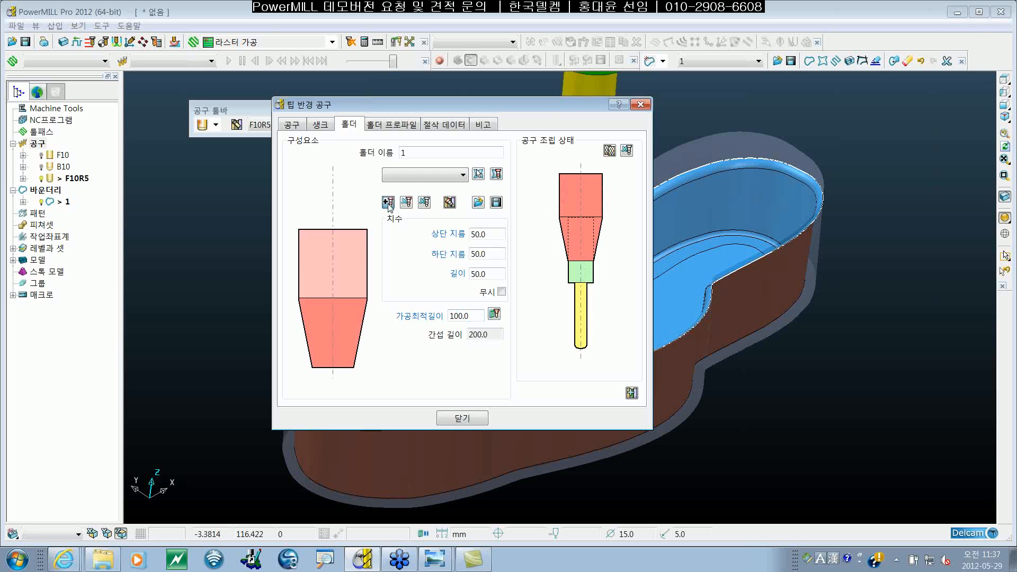
left_click(388, 201)
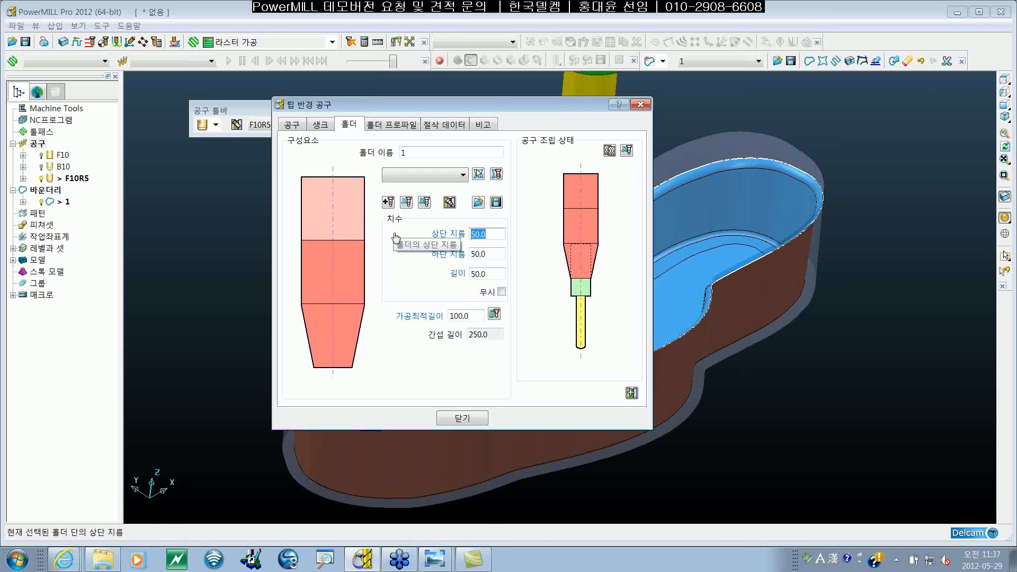
type("120")
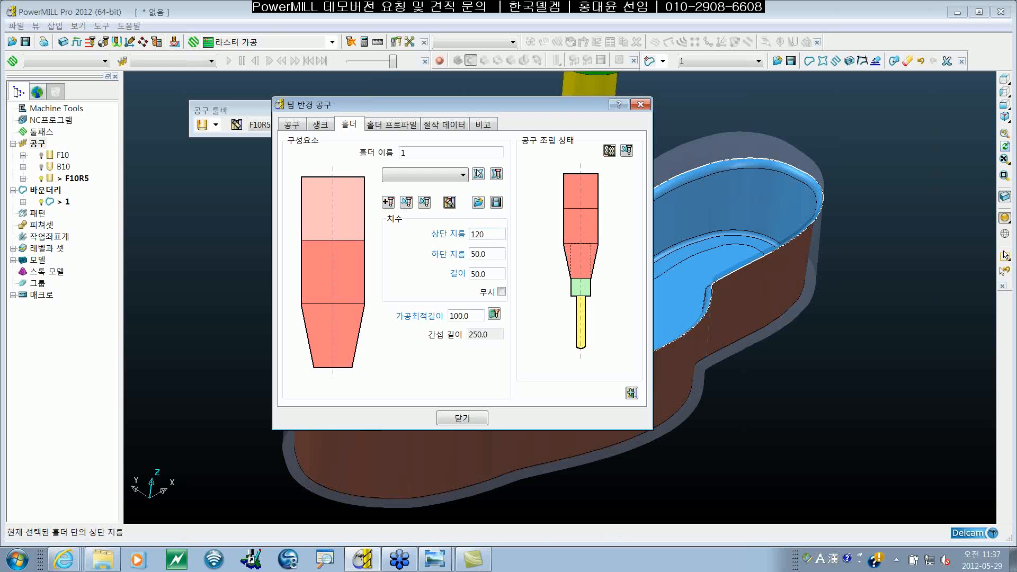
key("Return")
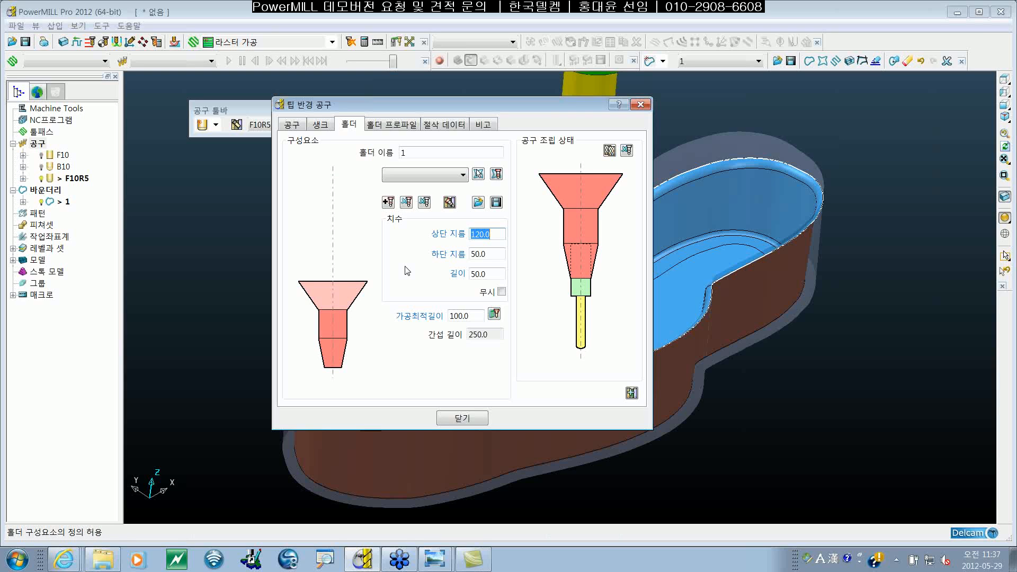
left_click(389, 202)
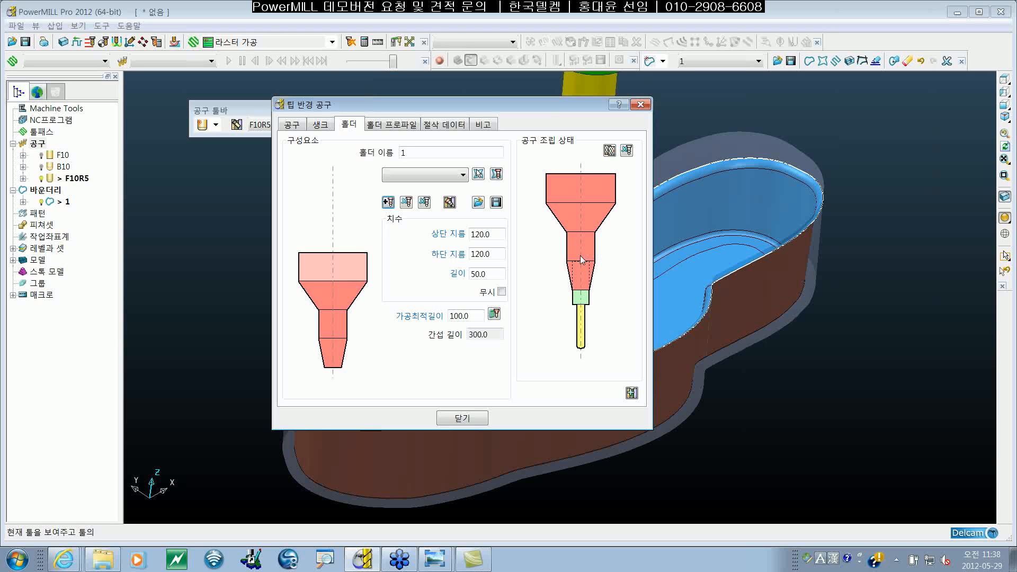
left_click(475, 419)
Step: Hide the shaded model, the block and boundary 1 so that only the F10R5 tool assembly is displayed
middle_click_drag(749, 272, 726, 313, "shift")
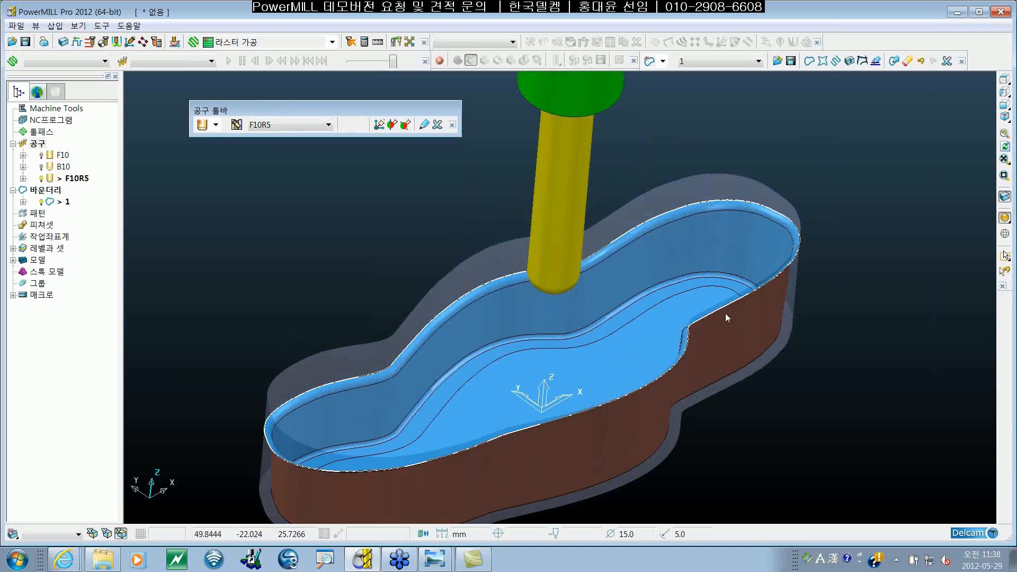
scroll(725, 313, "down", 5)
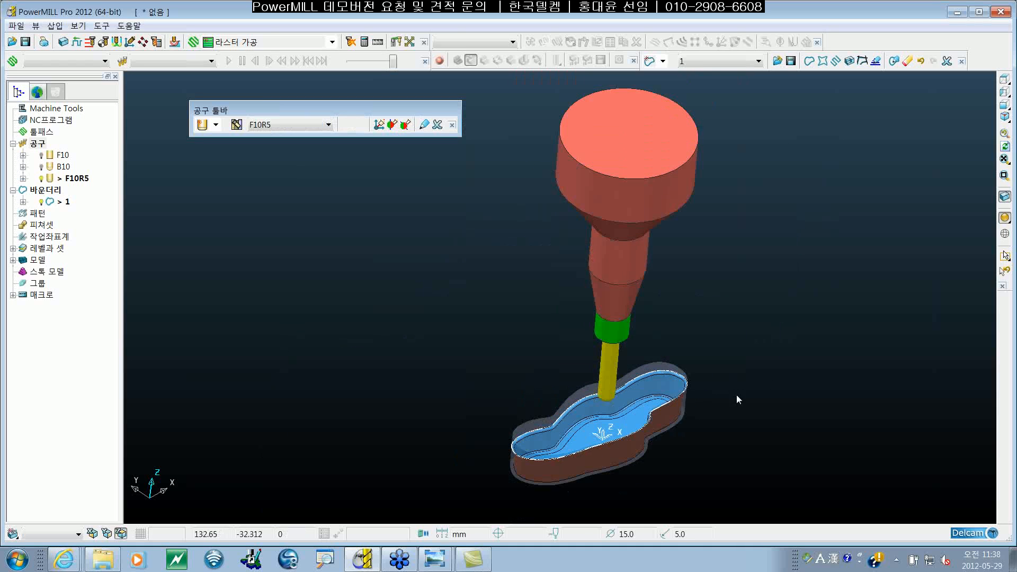
middle_click_drag(687, 362, 683, 346, "shift")
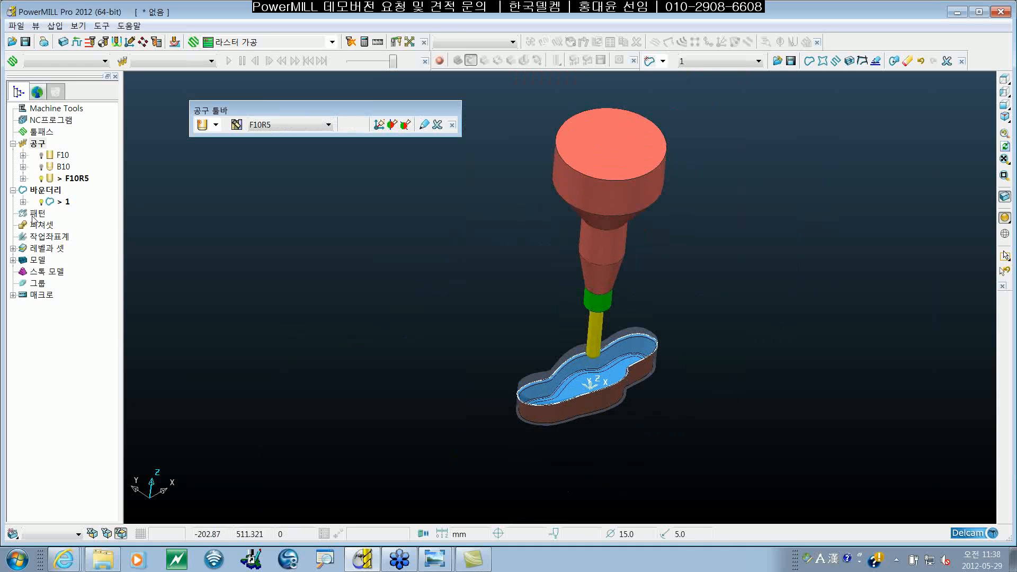
mouse_move(810, 361)
middle_mouse_down("shift")
mouse_move(790, 358)
mouse_move(817, 351)
middle_mouse_up("shift")
left_click(1004, 218)
left_click(1004, 197)
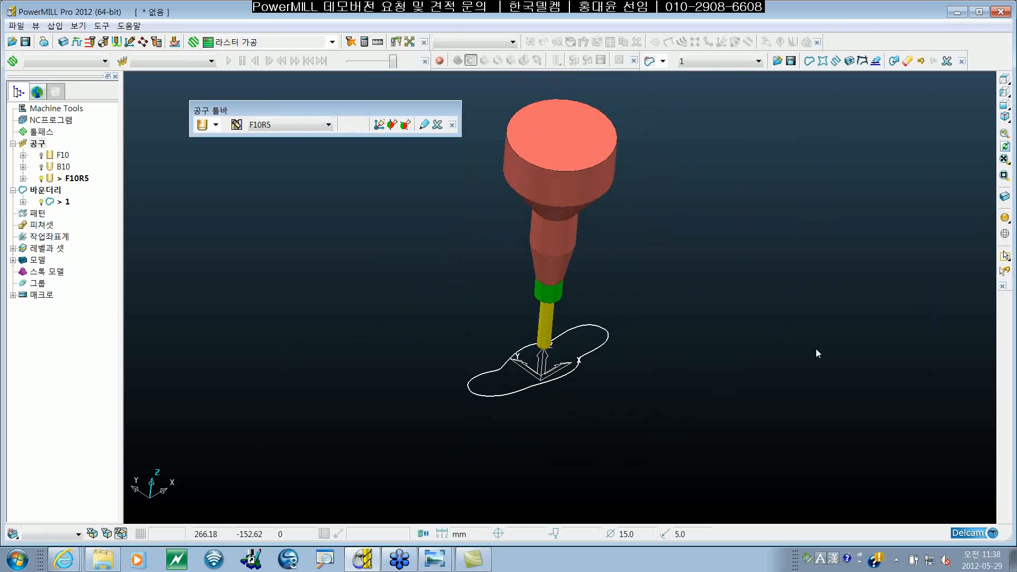
left_click(41, 202)
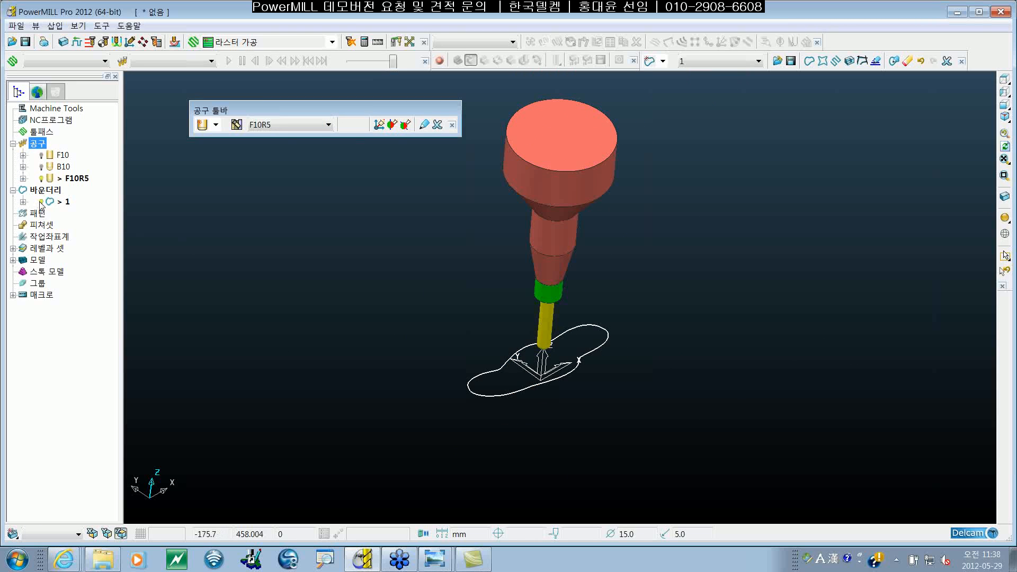
left_click(14, 190)
scroll(534, 337, "up", 3)
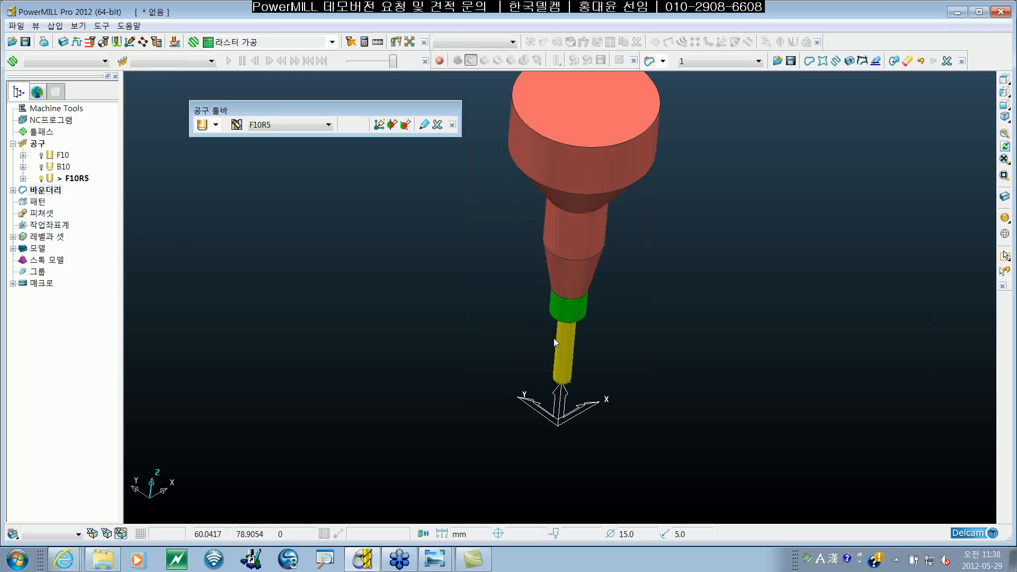
scroll(684, 288, "down", 2)
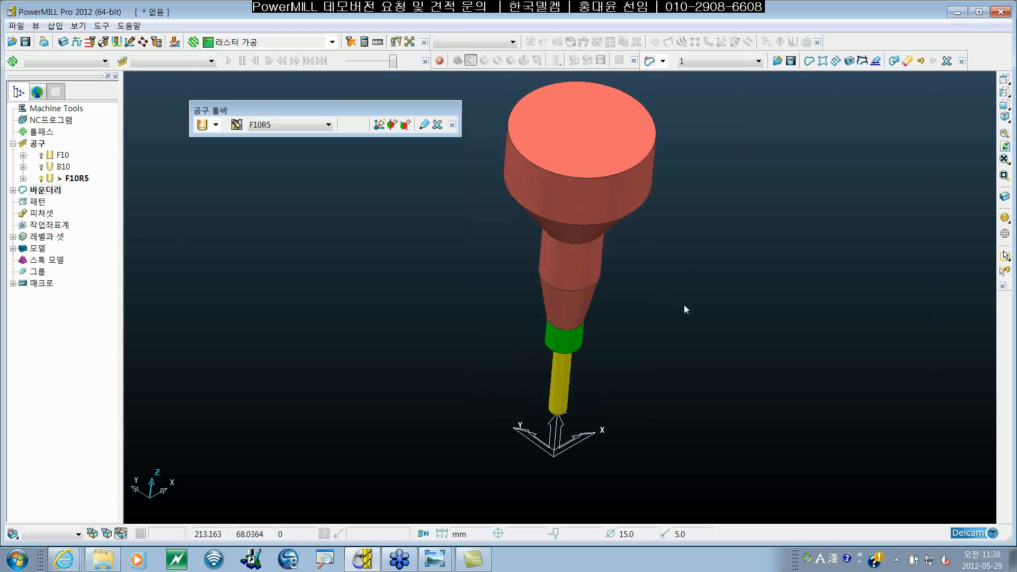
middle_click_drag(646, 329, 694, 295)
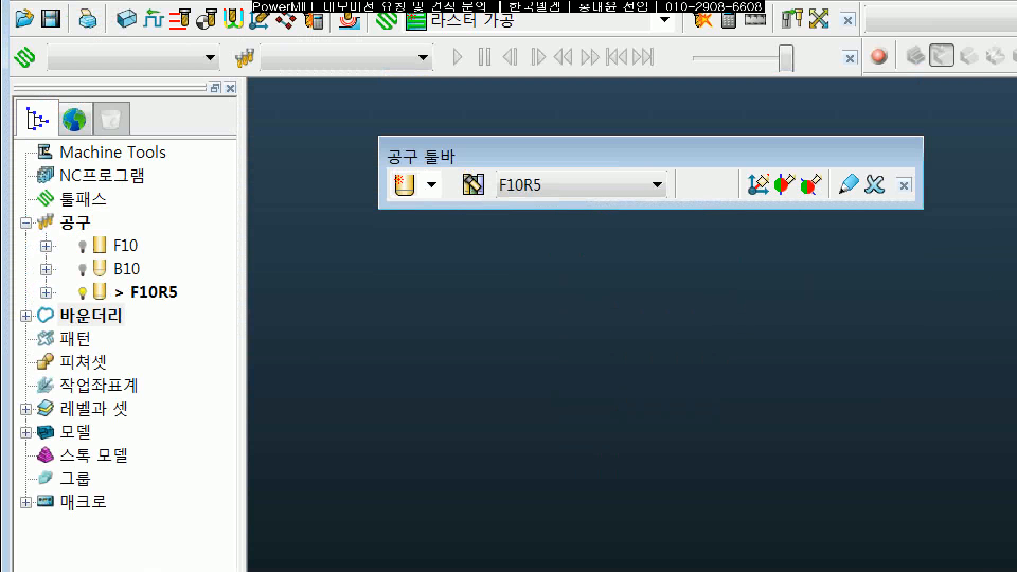
left_click_drag(76, 257, 201, 255)
left_click_drag(70, 276, 180, 275)
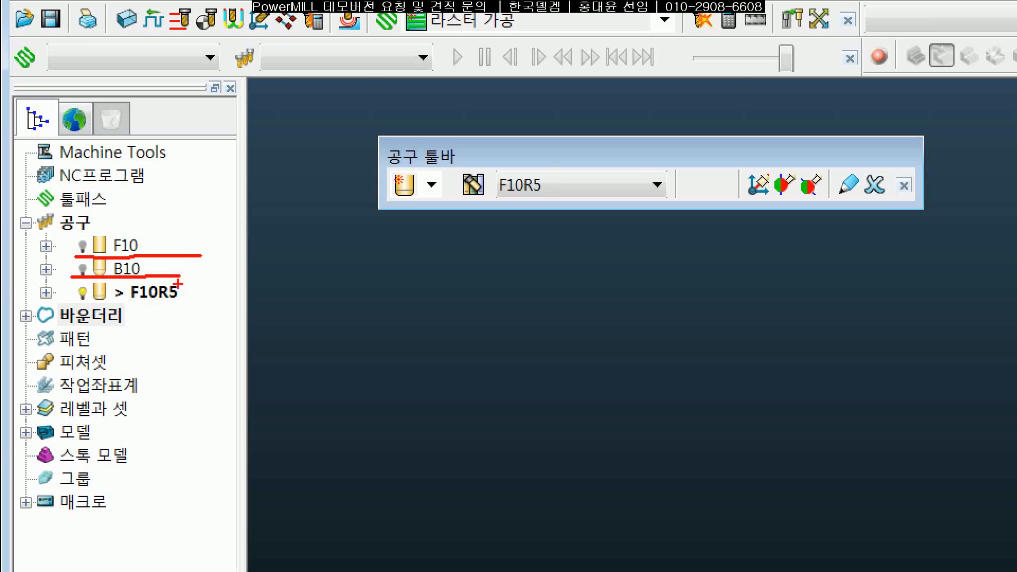
left_click_drag(70, 307, 196, 305)
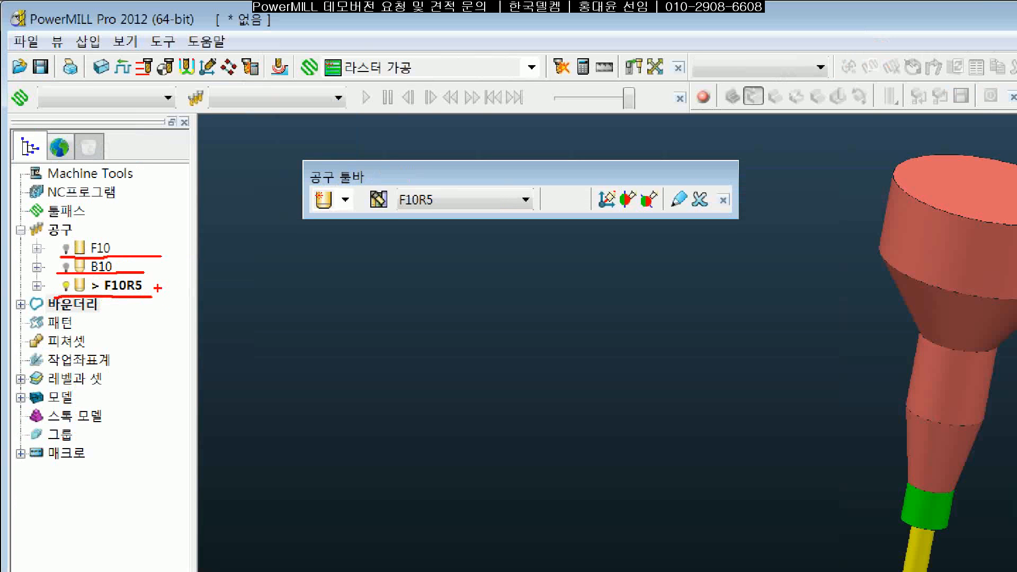
key("Escape")
middle_click_drag(478, 263, 456, 276, "shift")
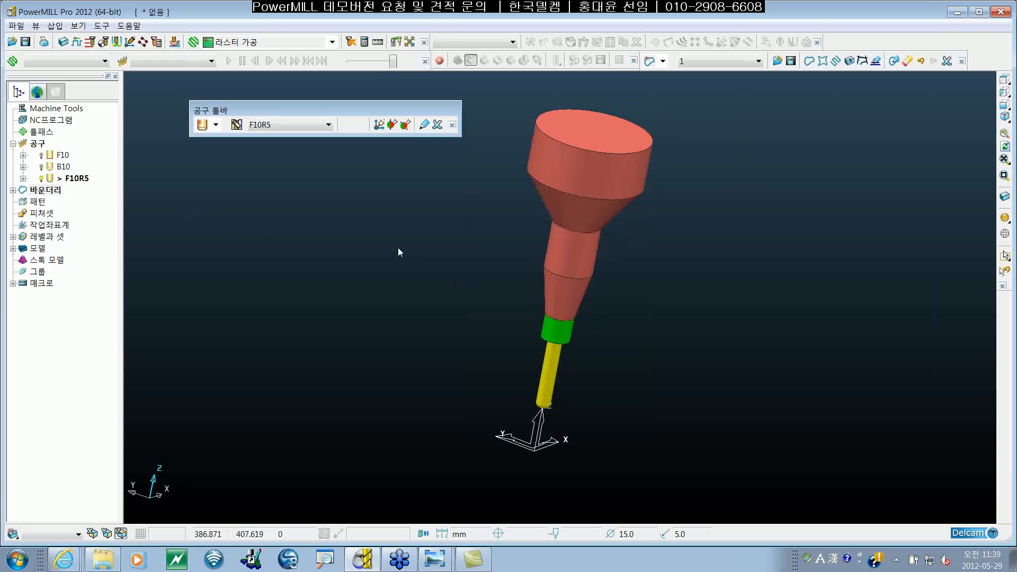
Step: Review the F10R5 tool's summary and its tip dimensions in the tool settings, and close the settings
left_click(85, 179)
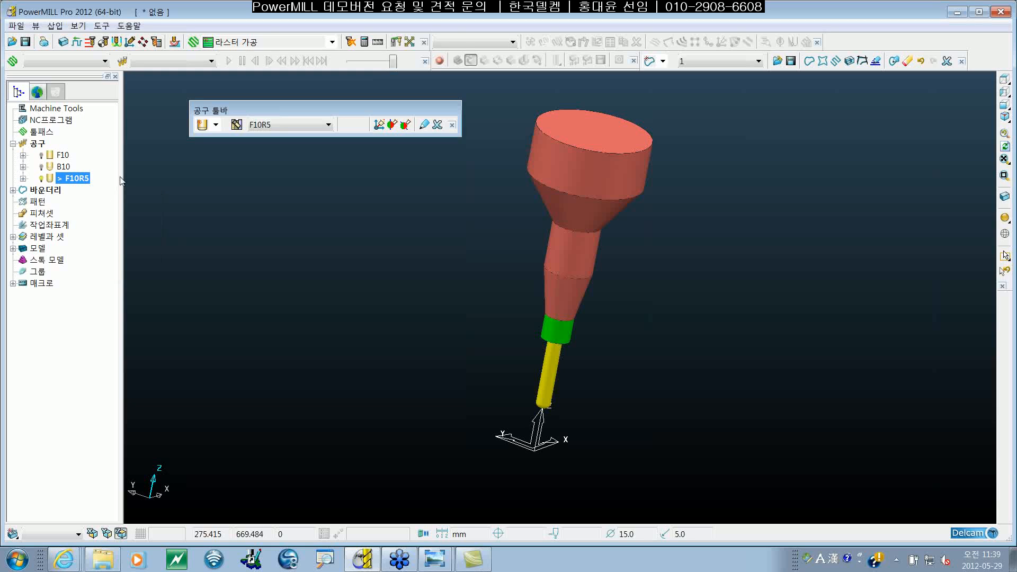
mouse_move(82, 187)
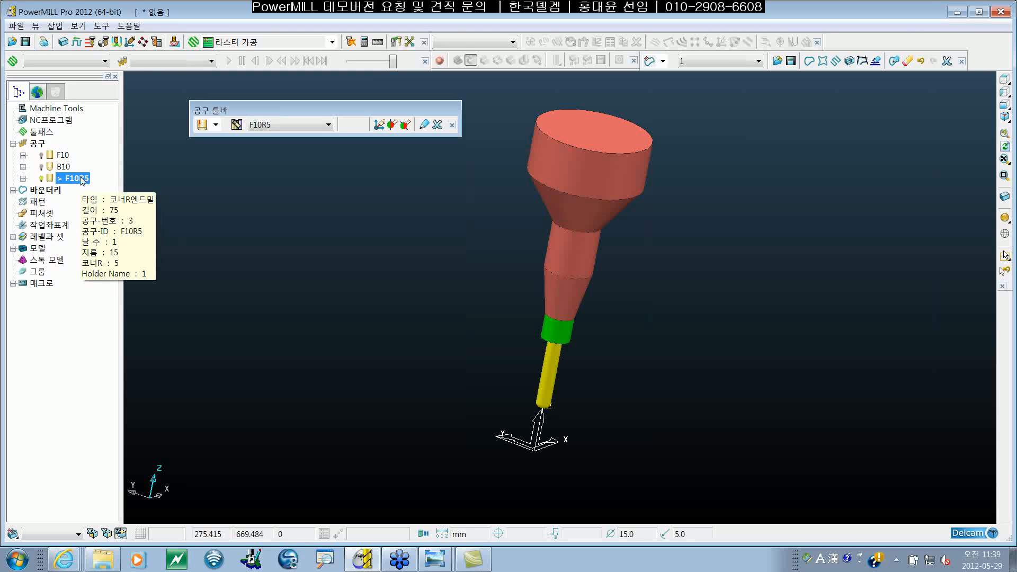
double_click(49, 179)
double_click(49, 179)
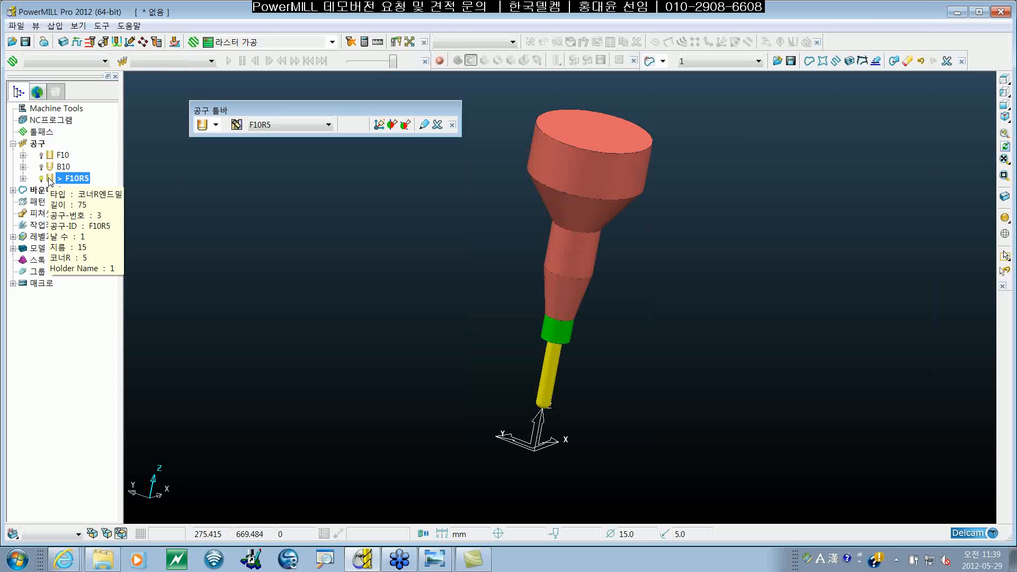
right_click(70, 181)
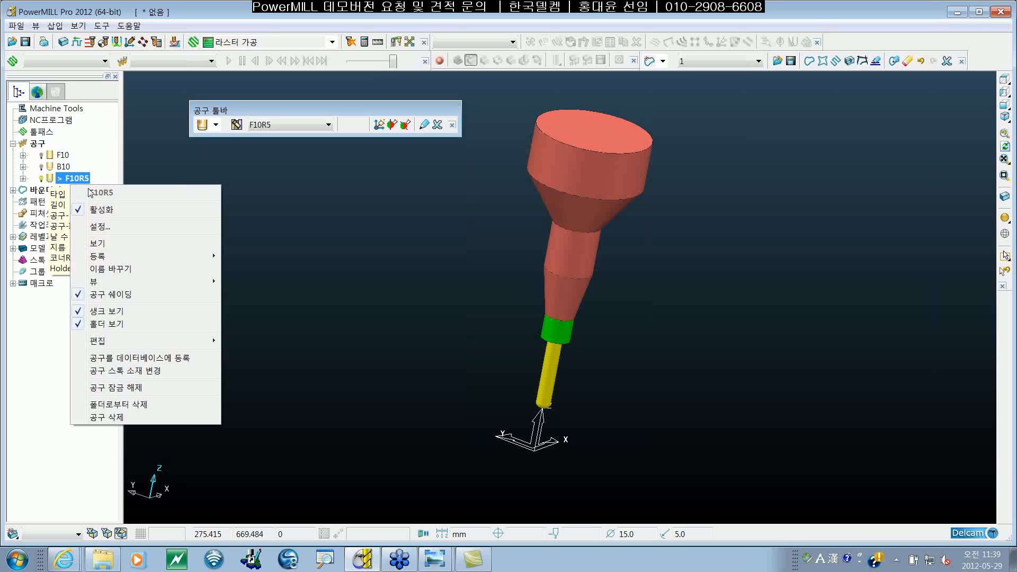
left_click(130, 229)
left_click_drag(472, 107, 487, 97)
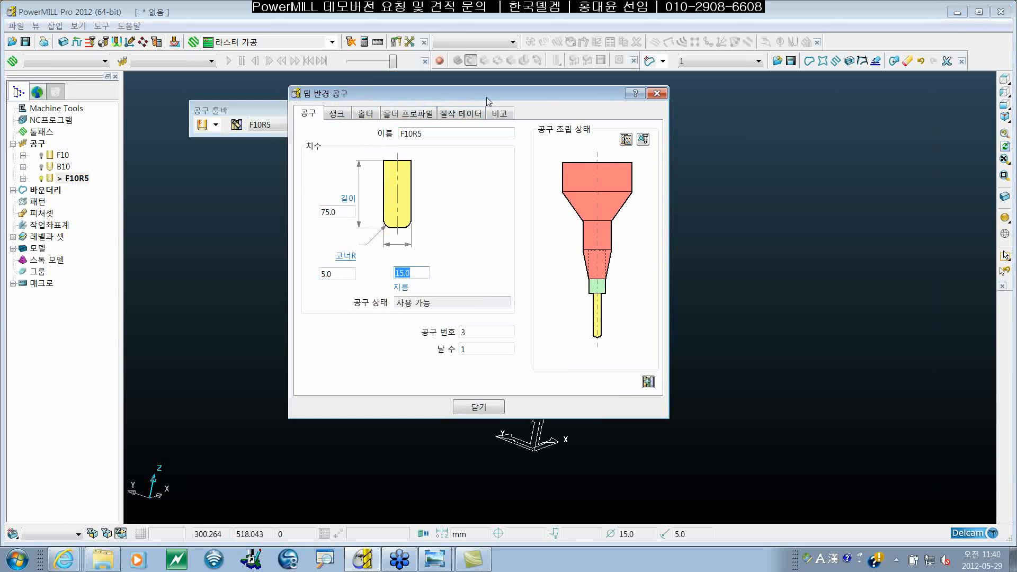
left_click(657, 94)
Step: Deactivate the F10R5 tool and open the cutting data in its settings
left_click(66, 178)
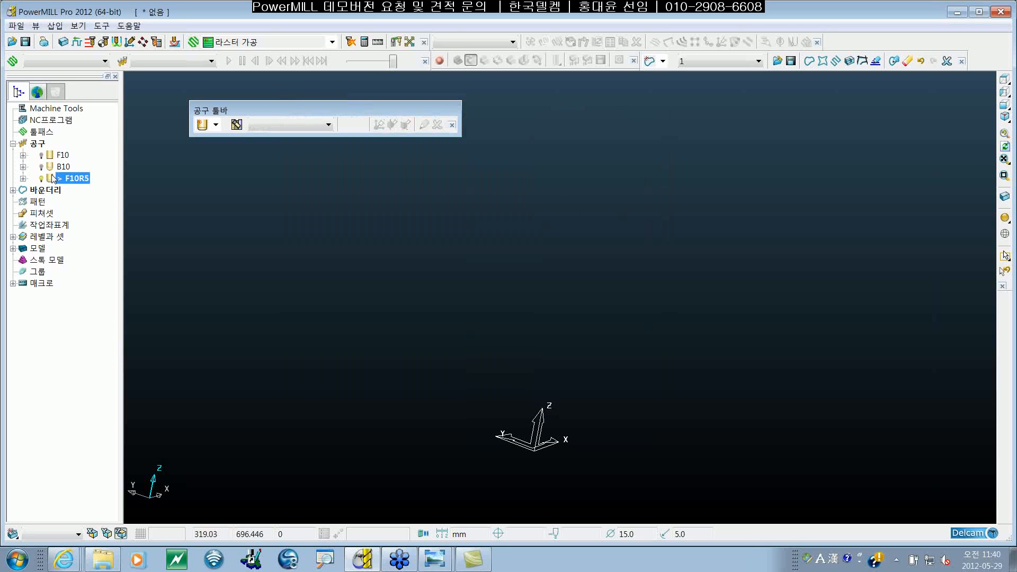
right_click(53, 179)
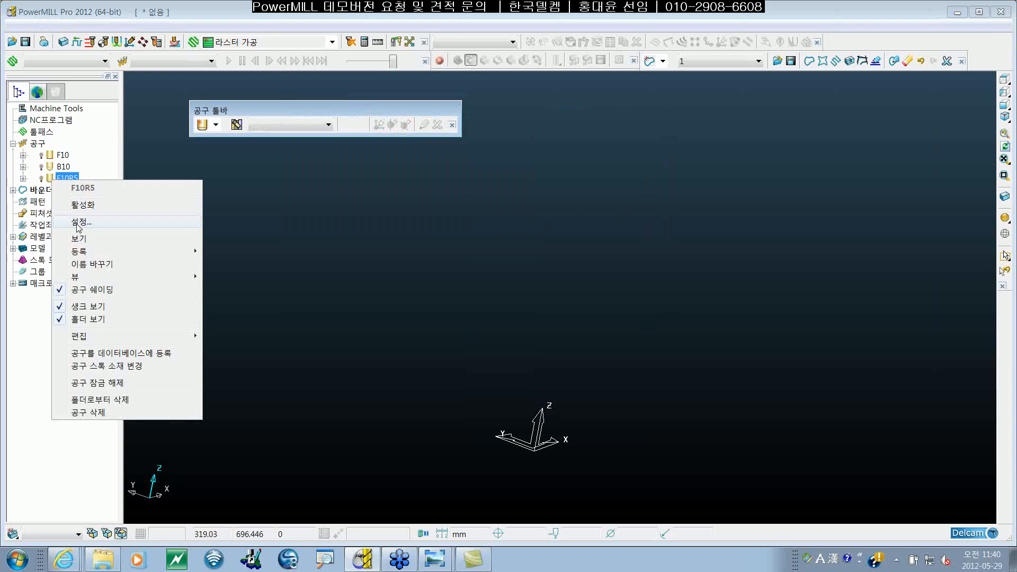
left_click(85, 229)
left_click_drag(437, 94, 425, 103)
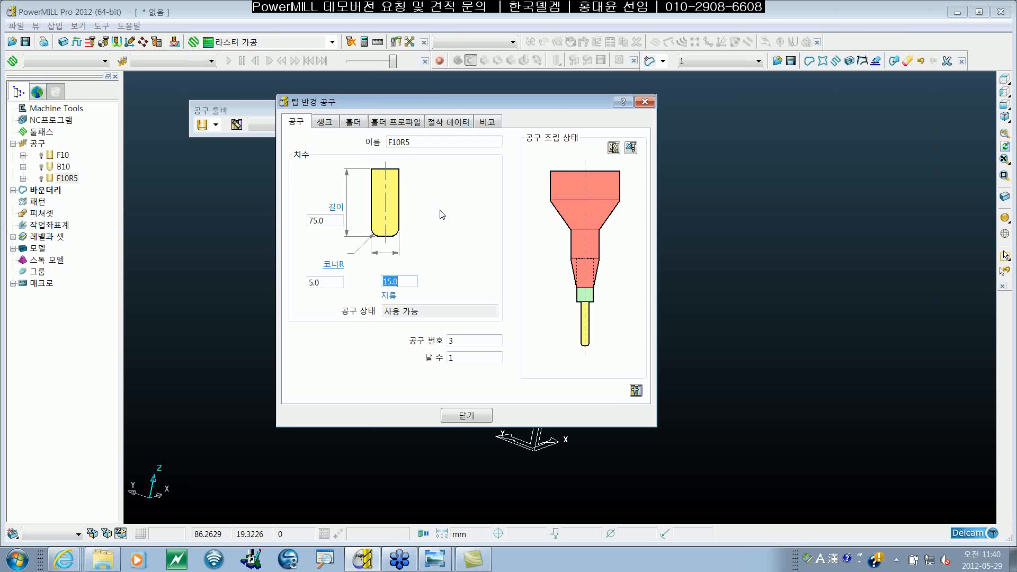
left_click(464, 123)
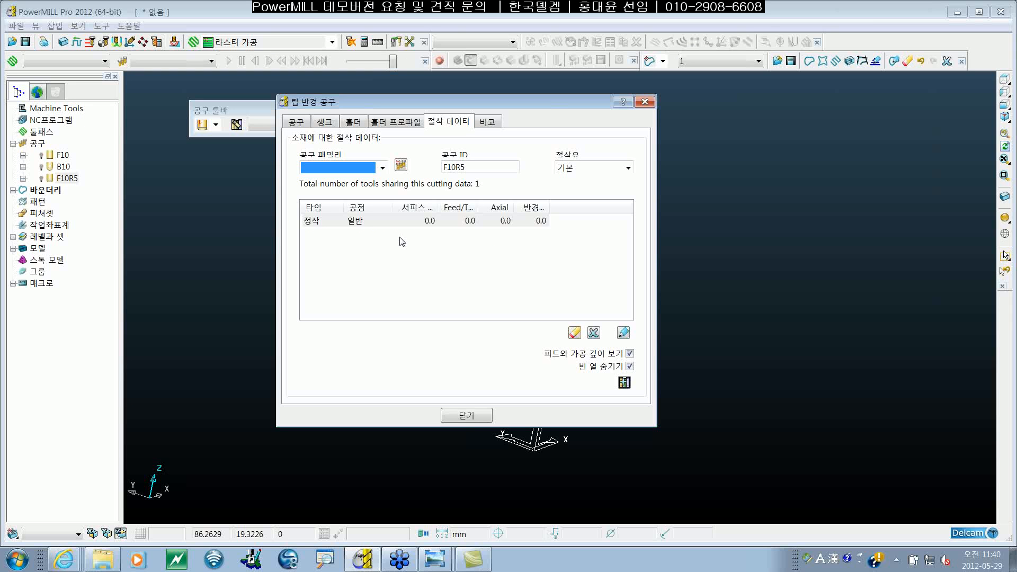
left_click(452, 126)
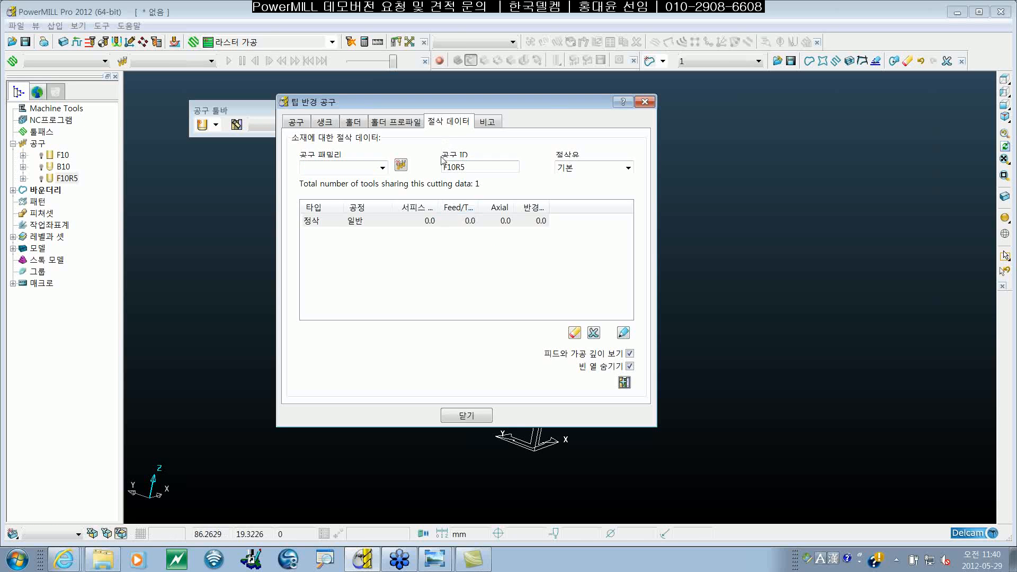
Step: Show the empty rows in F10R5's cutting data table so that all finishing and roughing operations are listed
left_click(405, 228)
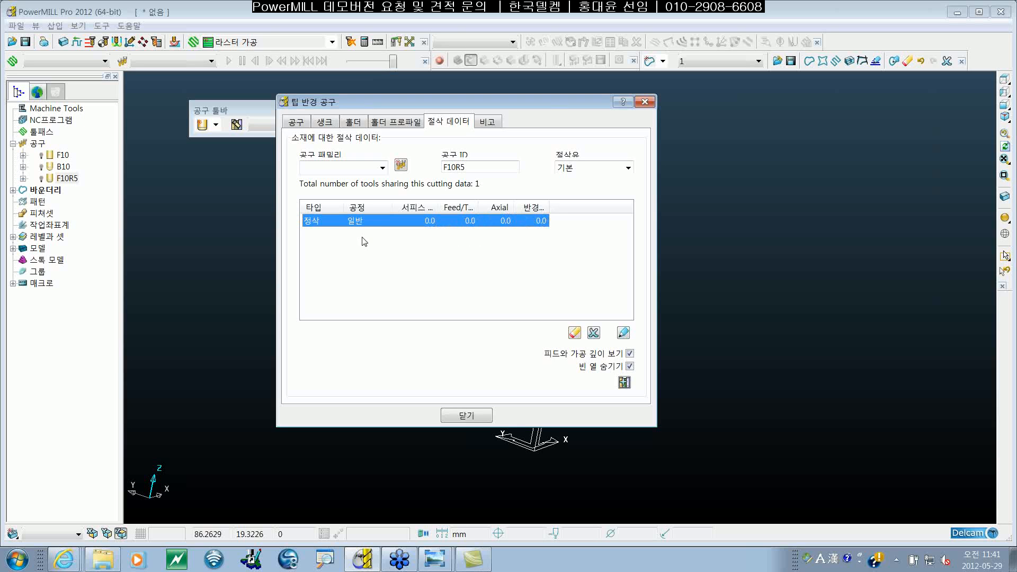
left_click_drag(535, 104, 535, 110)
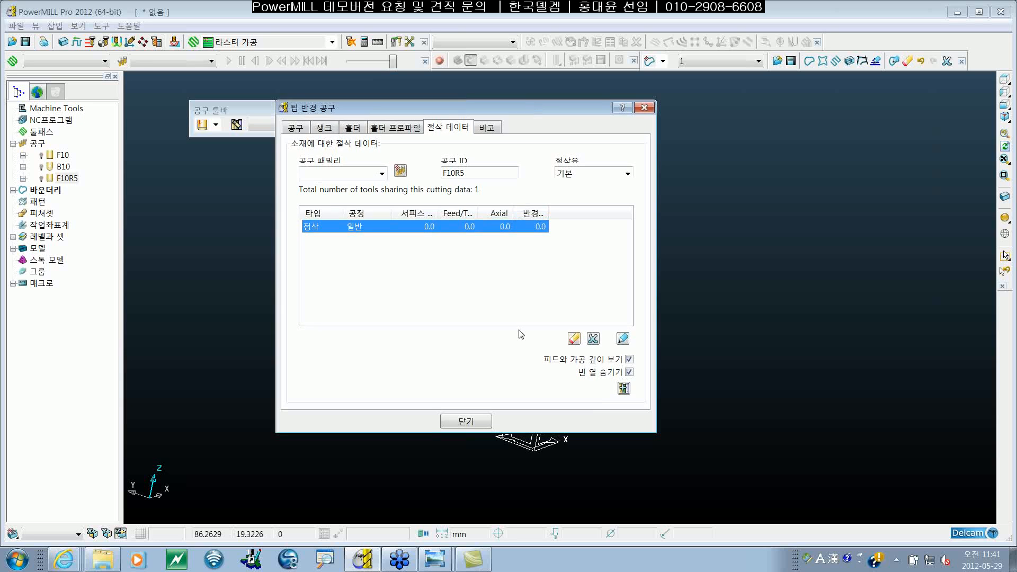
left_click(629, 373)
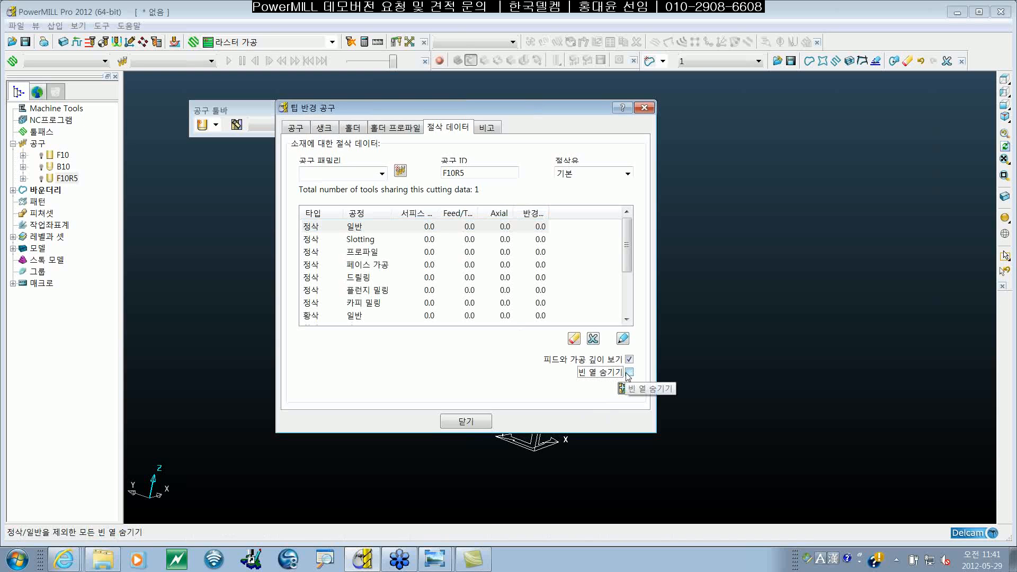
left_click(629, 373)
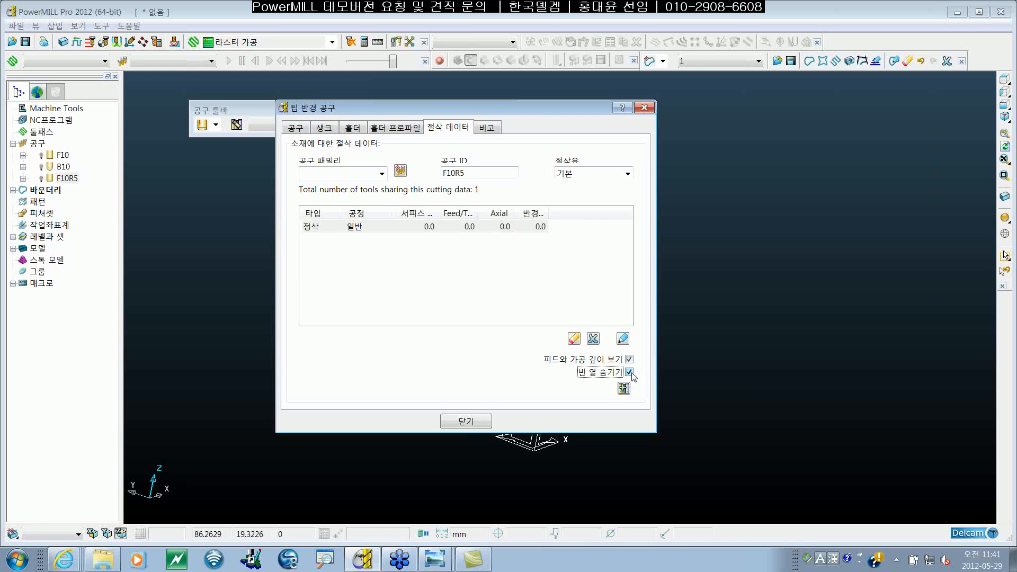
left_click(631, 374)
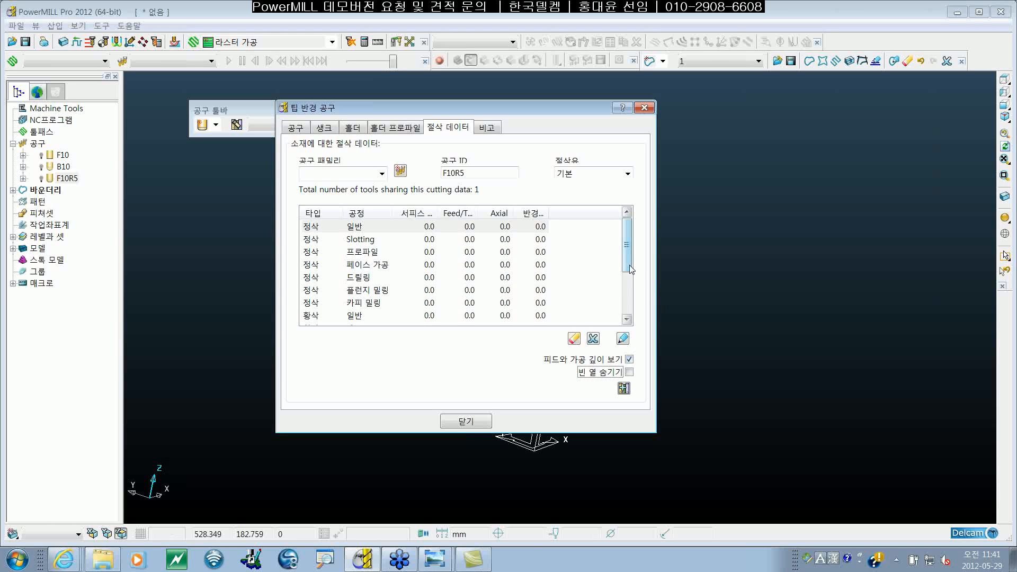
left_click(629, 371)
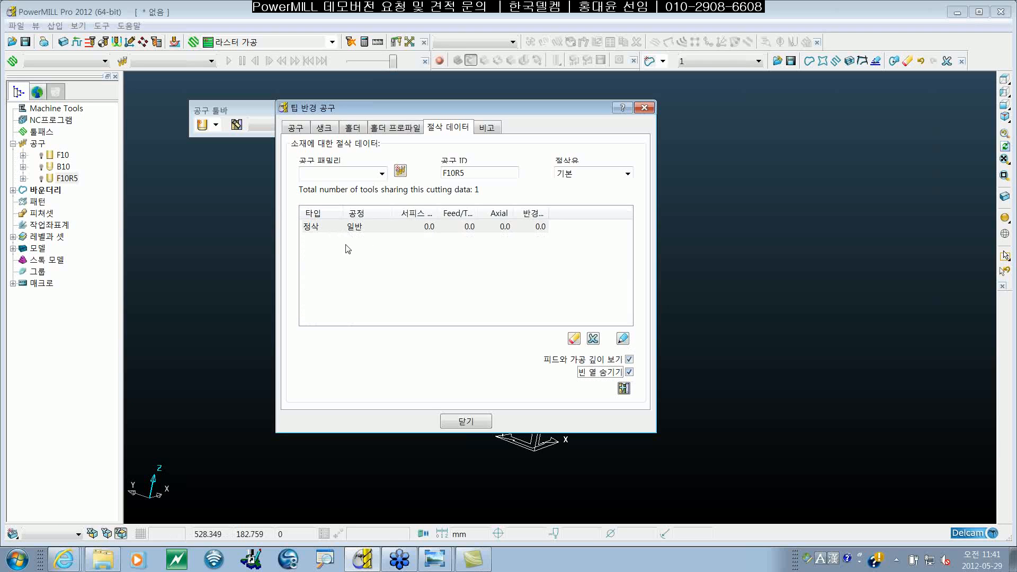
left_click(629, 372)
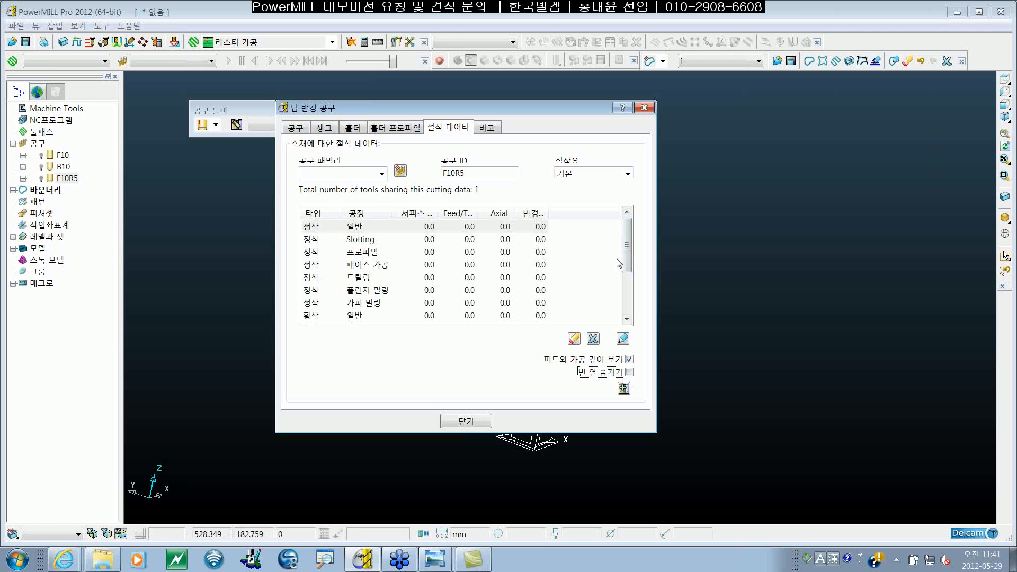
Step: Look through the listed operations, comparing the table with the feed and depth columns and the empty rows shown and hidden
left_click_drag(627, 249, 611, 237)
mouse_move(627, 244)
left_mouse_down()
mouse_move(628, 286)
mouse_move(630, 241)
left_mouse_up()
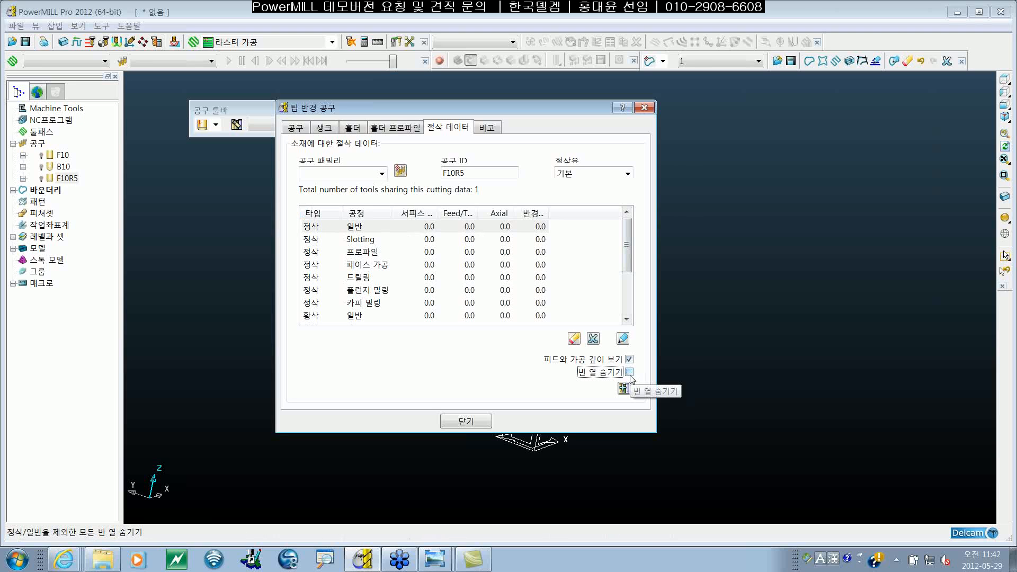
mouse_move(626, 246)
left_mouse_down()
mouse_move(625, 310)
mouse_move(624, 248)
left_mouse_up()
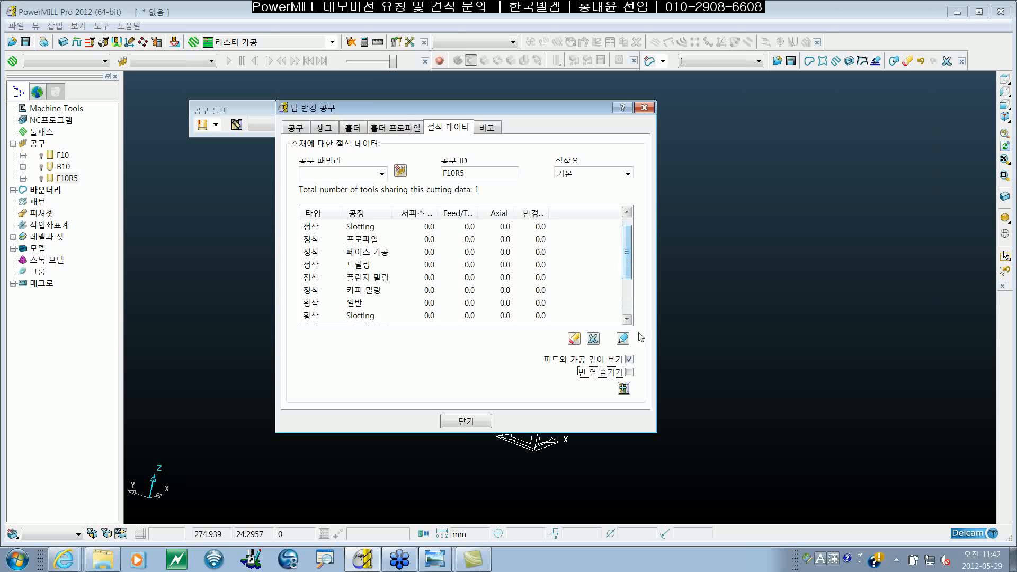
left_click(630, 359)
left_click(630, 359)
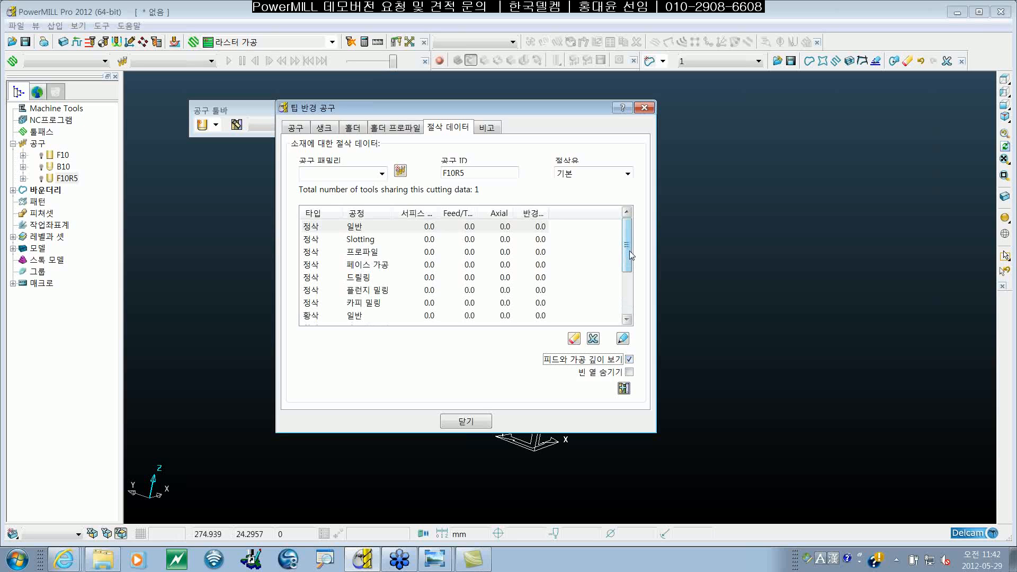
left_click(630, 372)
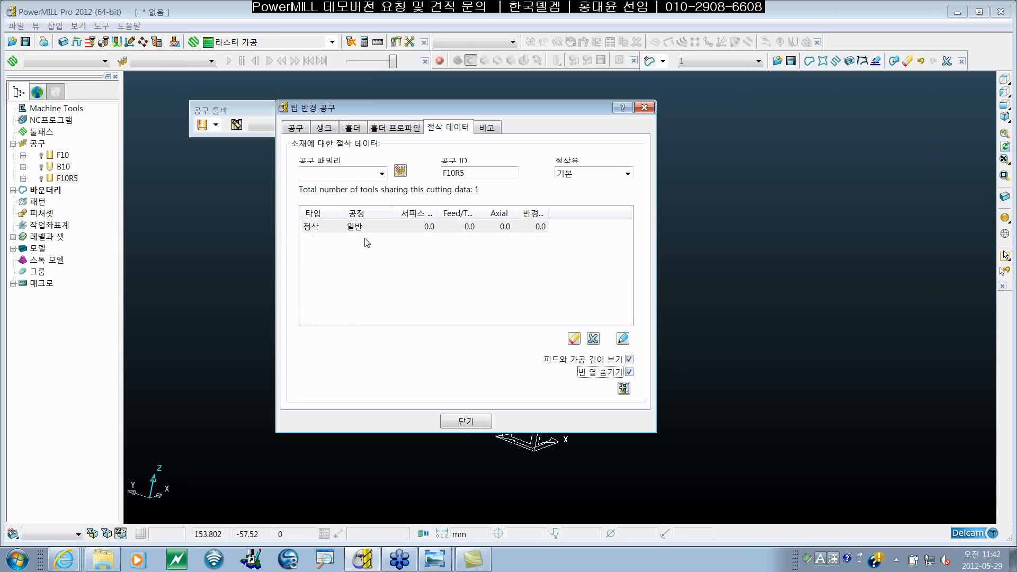
left_click(630, 371)
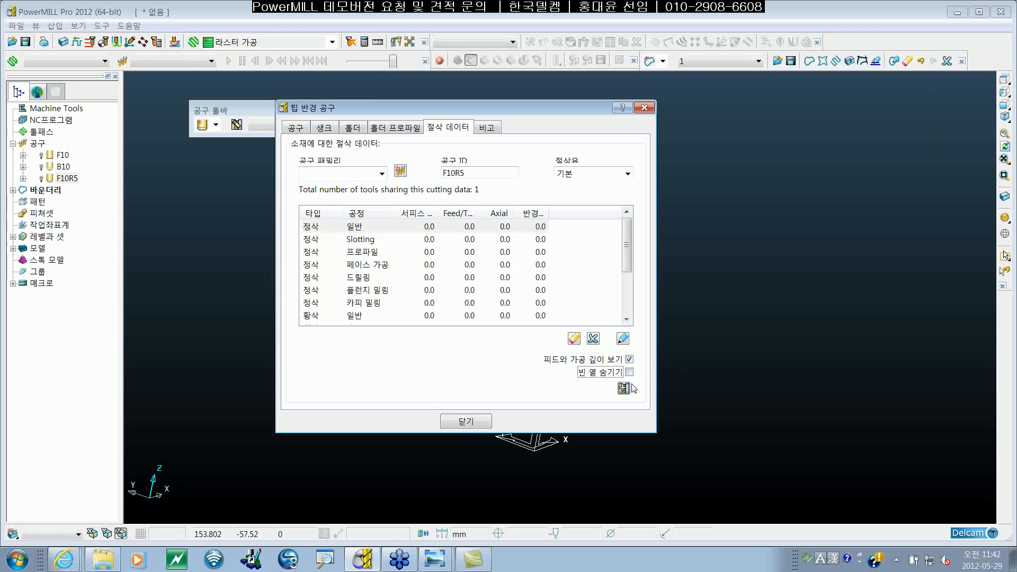
left_click(342, 316)
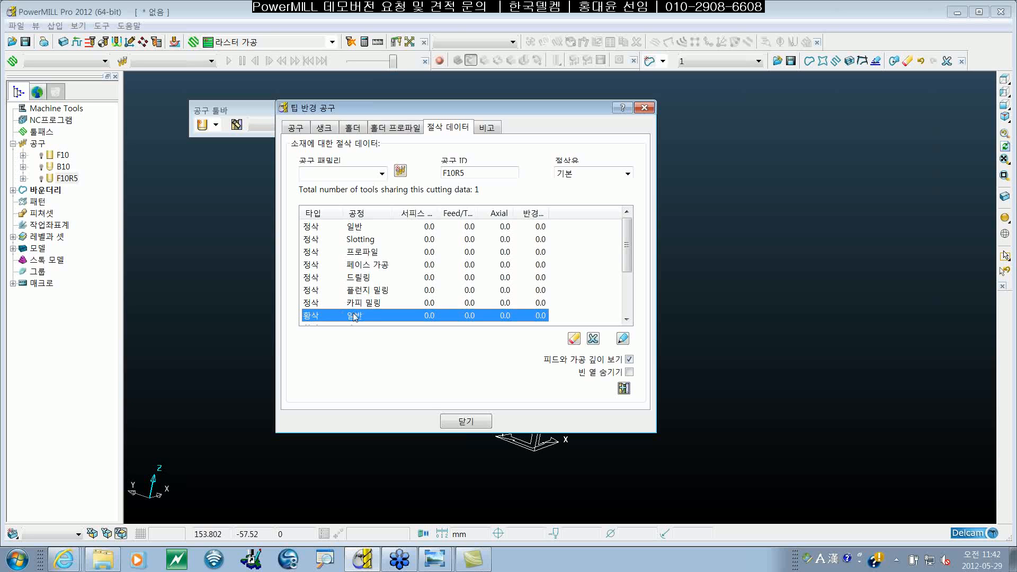
double_click(427, 316)
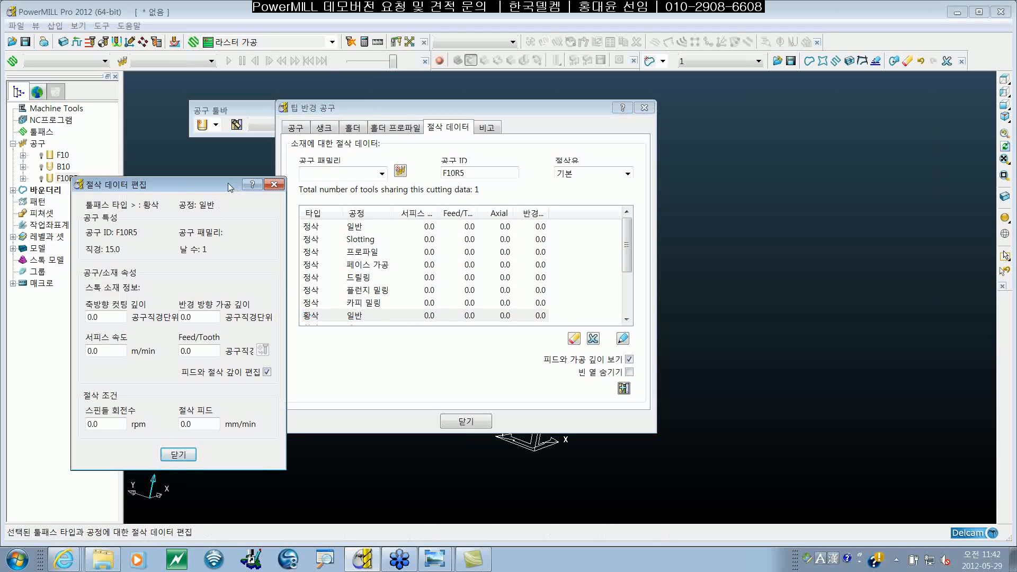
left_click_drag(228, 182, 281, 132)
left_click(514, 368)
left_click(628, 373)
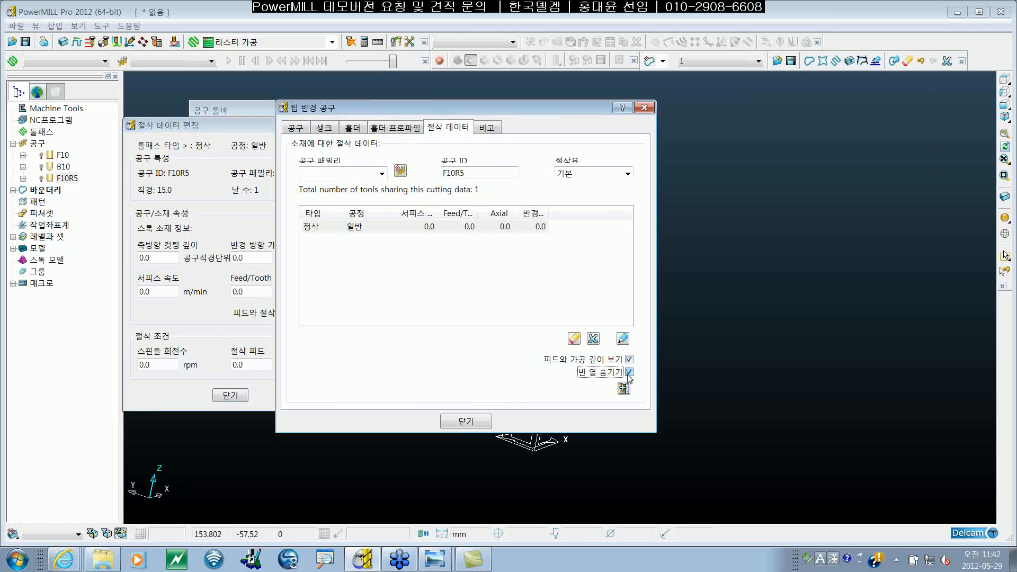
left_click(628, 373)
left_click_drag(191, 123, 370, 116)
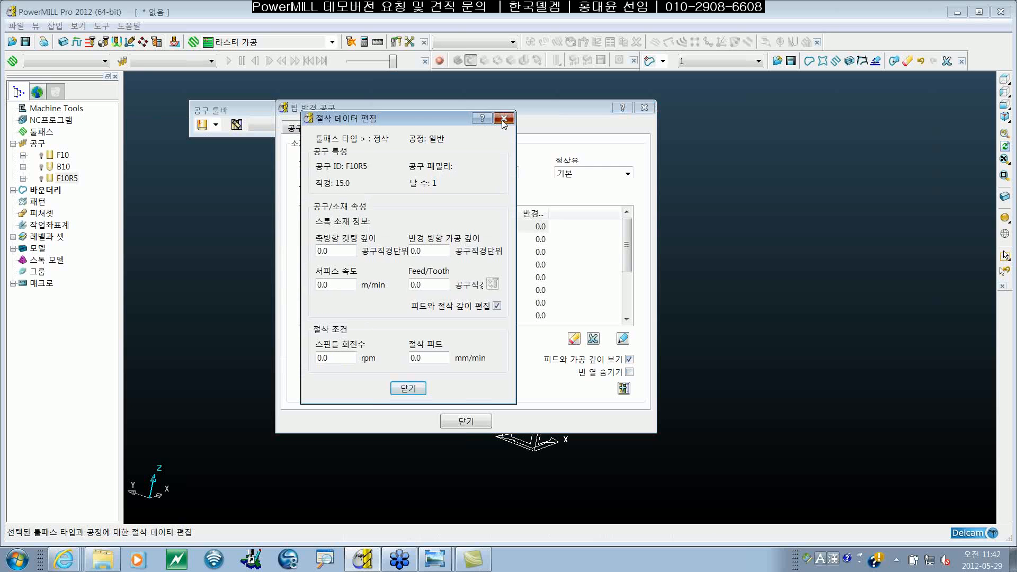
left_click(502, 121)
Step: Open the cutting data of the roughing (황삭) general (일반) operation for editing and review its toolpath type, operation, tool ID and diameter
double_click(369, 317)
left_click_drag(396, 118, 404, 99)
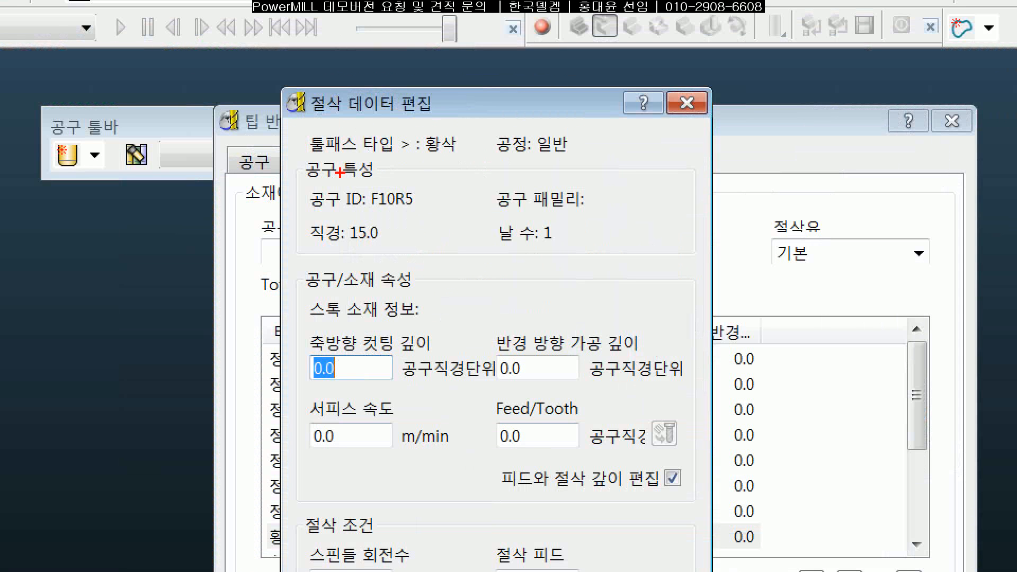
left_click_drag(305, 159, 594, 151)
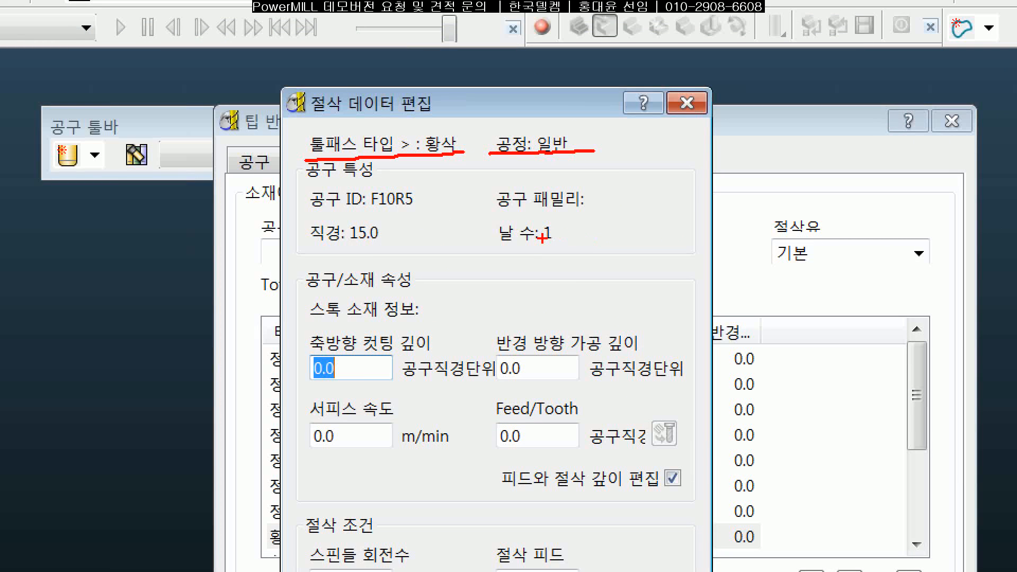
left_click_drag(266, 215, 471, 211)
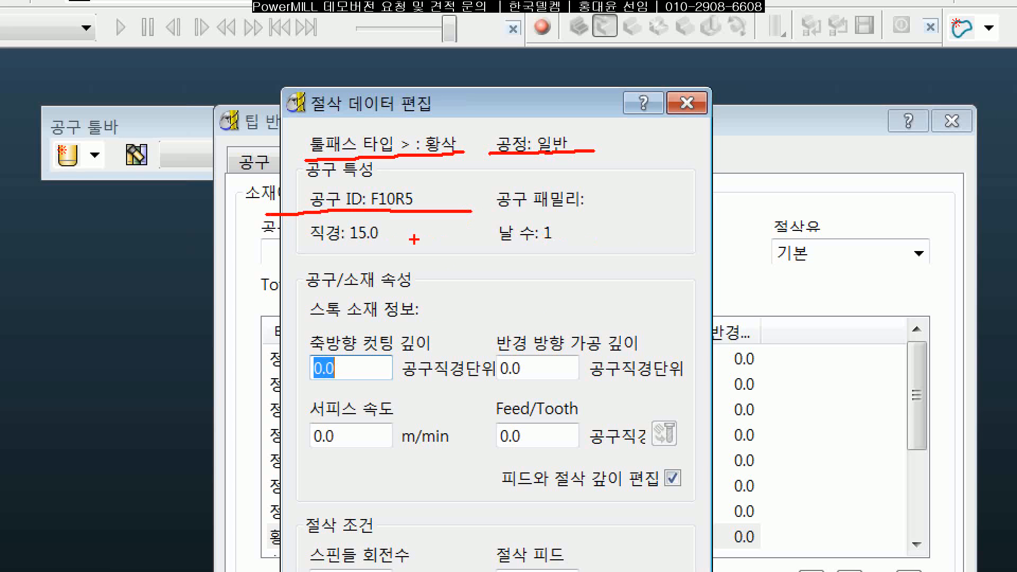
left_click_drag(307, 248, 409, 252)
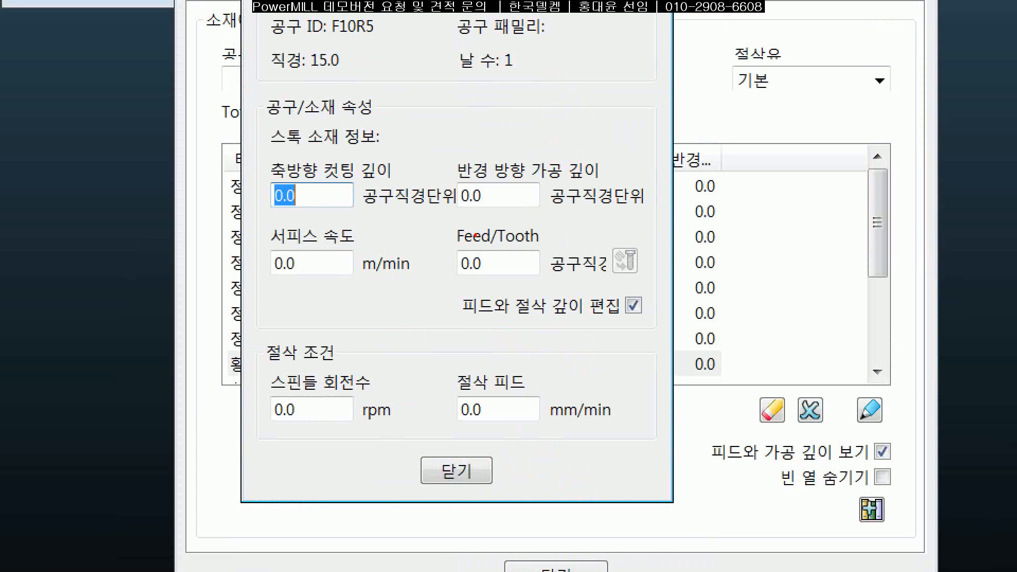
Step: Examine the roughing entry's axial and radial depth of cut fields with their units, its cutting conditions and the feed and depth editing option
mouse_move(246, 97)
left_mouse_down()
mouse_move(673, 265)
mouse_move(674, 444)
mouse_move(242, 432)
mouse_move(240, 85)
left_mouse_up()
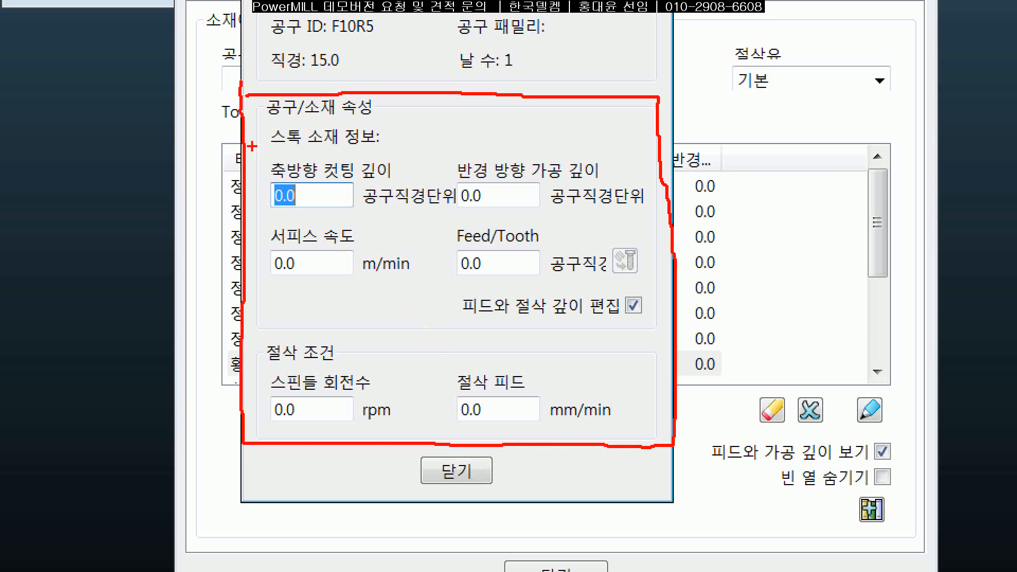
left_click_drag(255, 176, 392, 171)
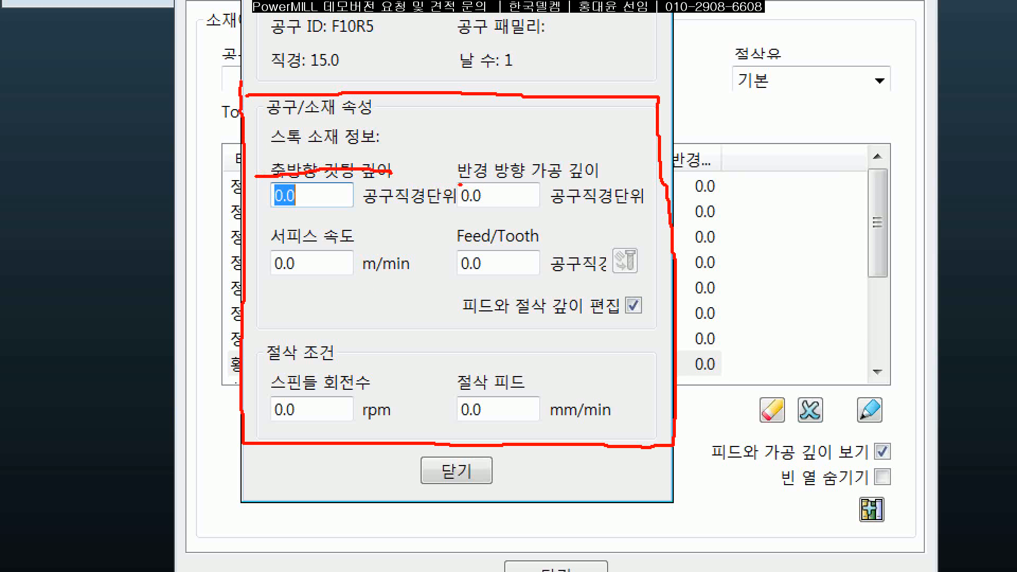
left_click_drag(459, 185, 625, 185)
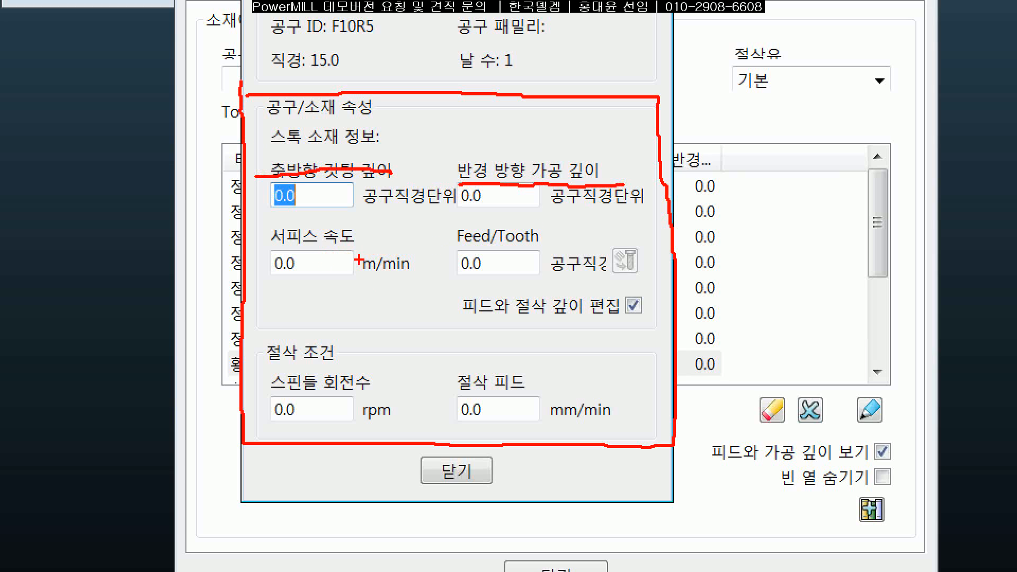
left_click_drag(277, 395, 621, 394)
key("Escape")
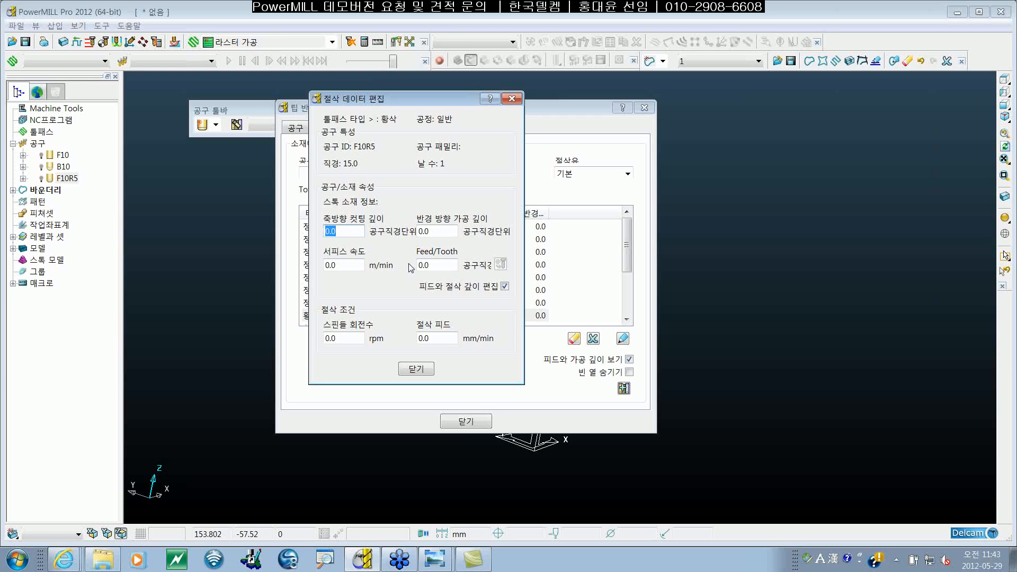
left_click_drag(413, 100, 388, 115)
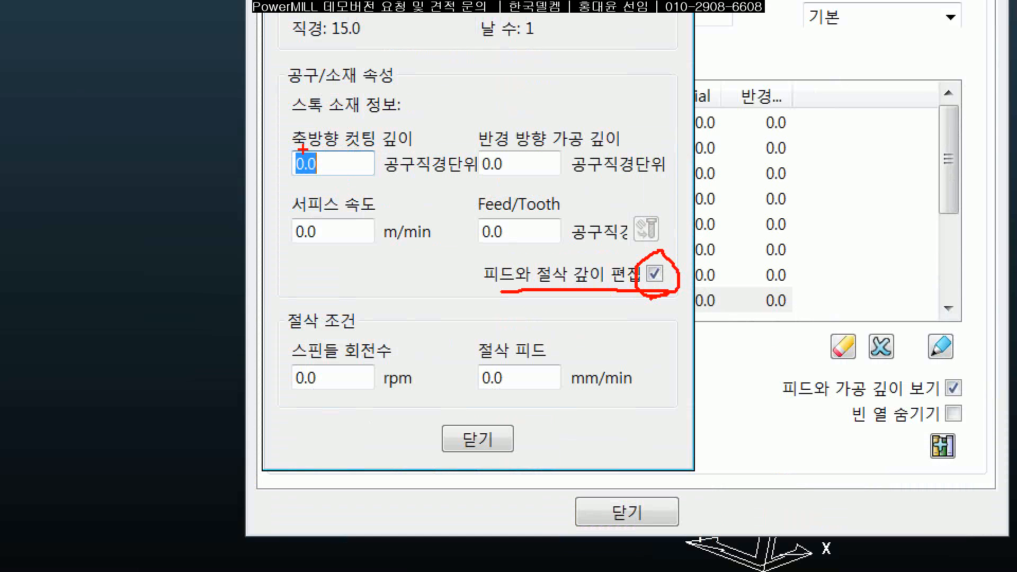
left_click_drag(309, 149, 627, 148)
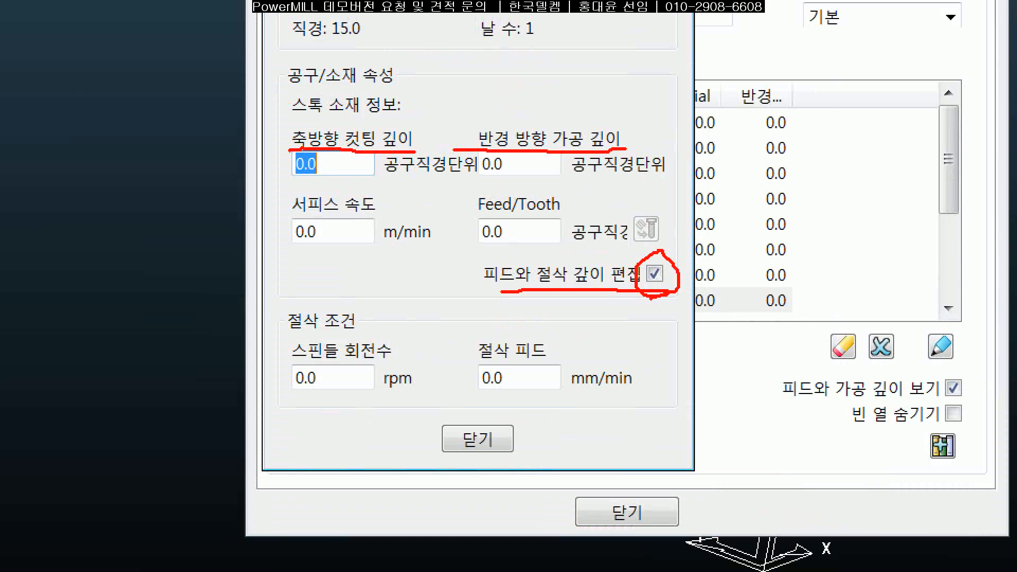
left_click_drag(385, 179, 467, 179)
left_click_drag(569, 180, 673, 179)
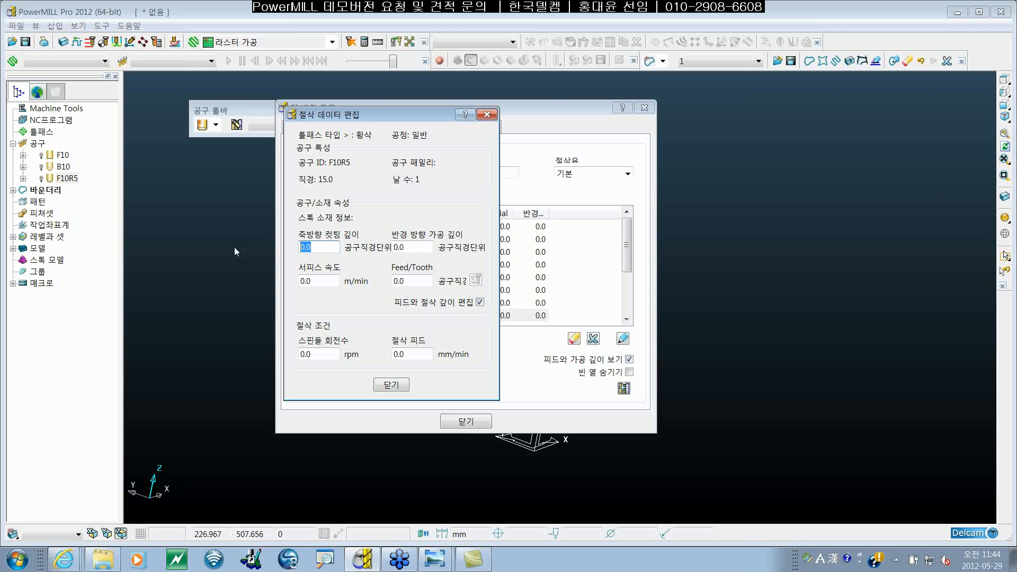
Step: Set the roughing general entry's axial depth of cut to 0.5 and its radial depth of cut to 0.6 tool diameter units
type("0")
key("Return")
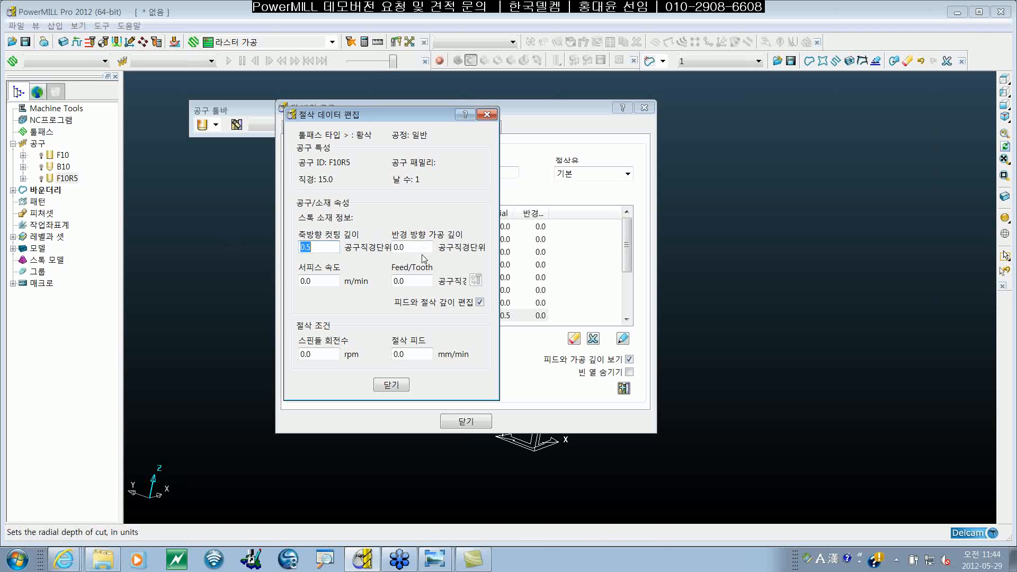
key("Tab")
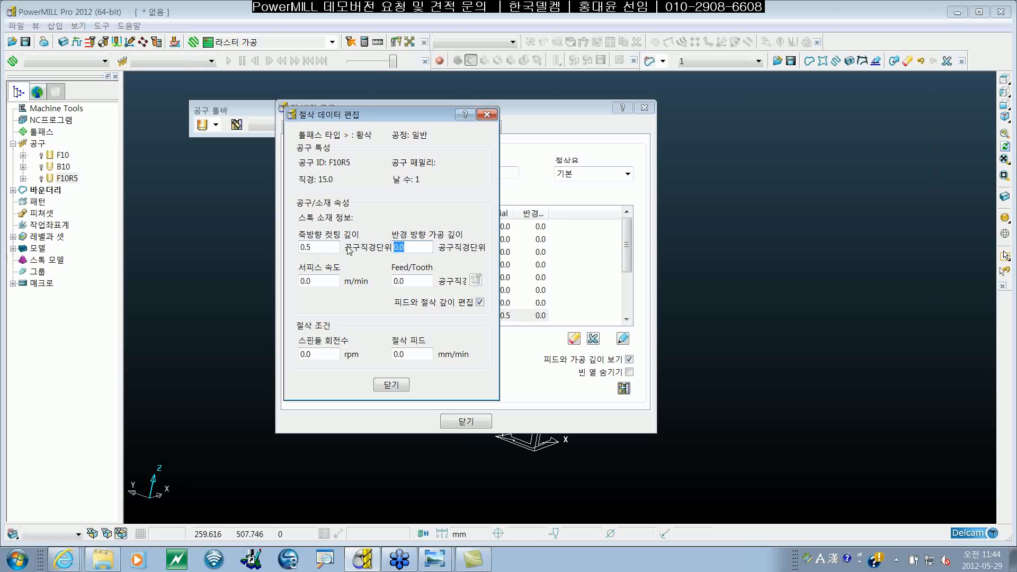
type("0.6")
key("Return")
Step: Set the roughing general entry's spindle speed to 2500 rpm and cutting feed to 3000 mm/min, and close the cutting data editor
left_click(318, 354)
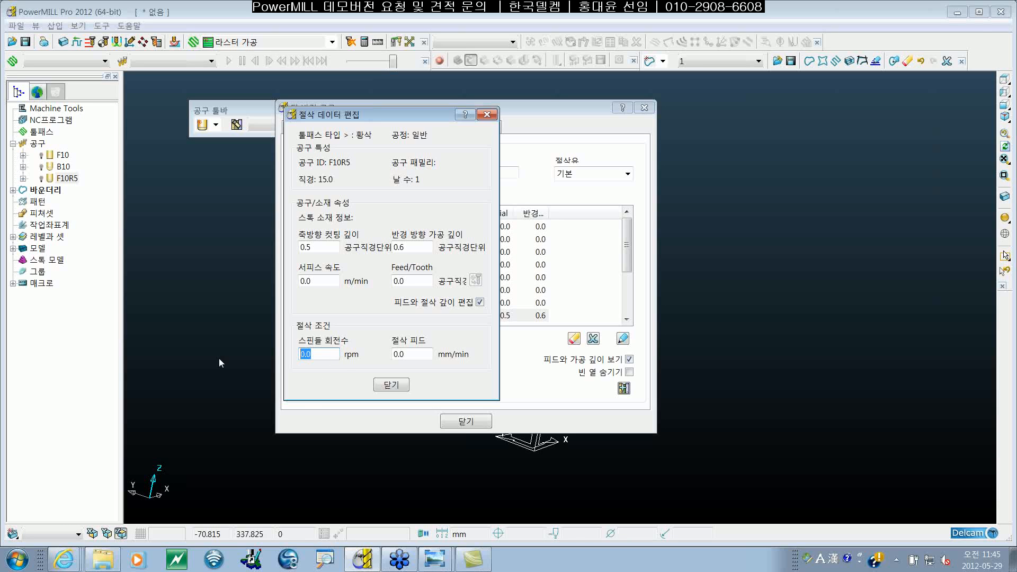
type("2500")
key("Tab")
type("3000")
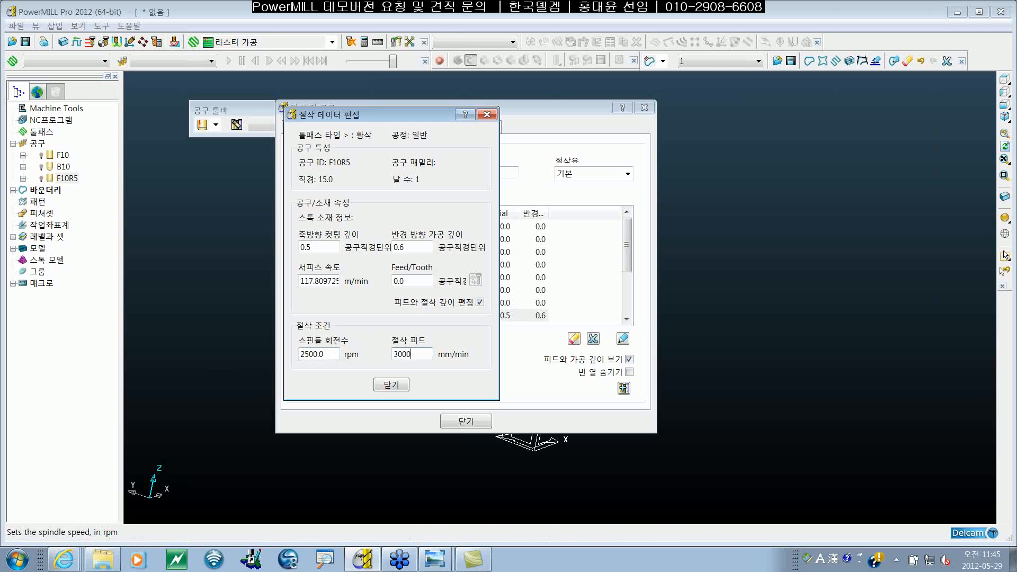
left_click(320, 353)
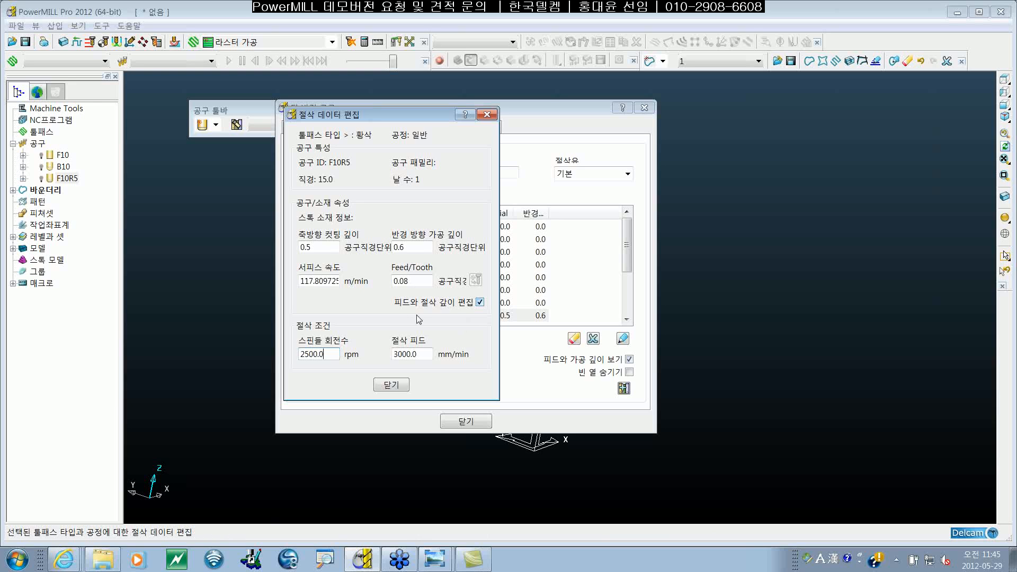
left_click(391, 385)
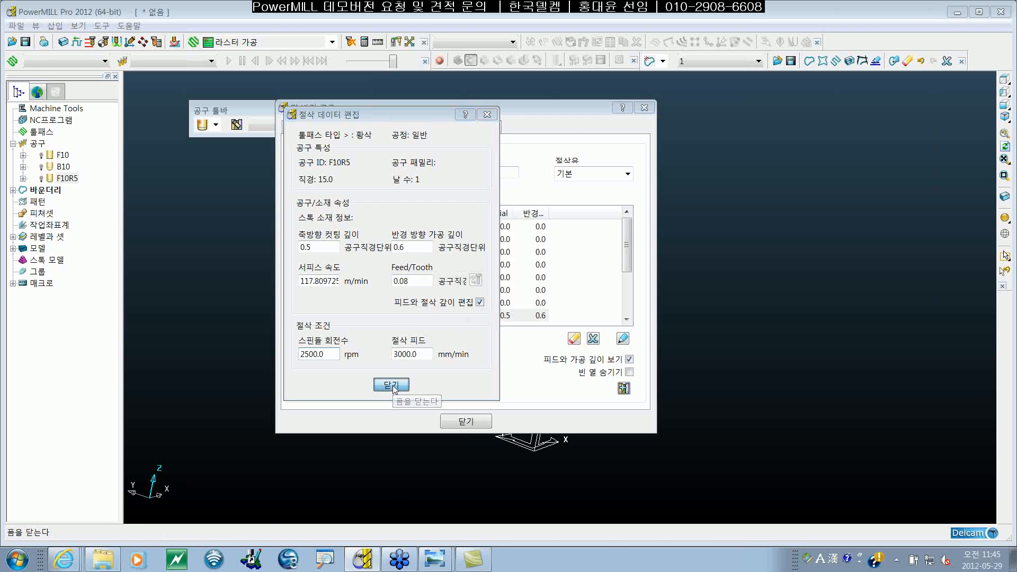
left_click_drag(457, 109, 417, 125)
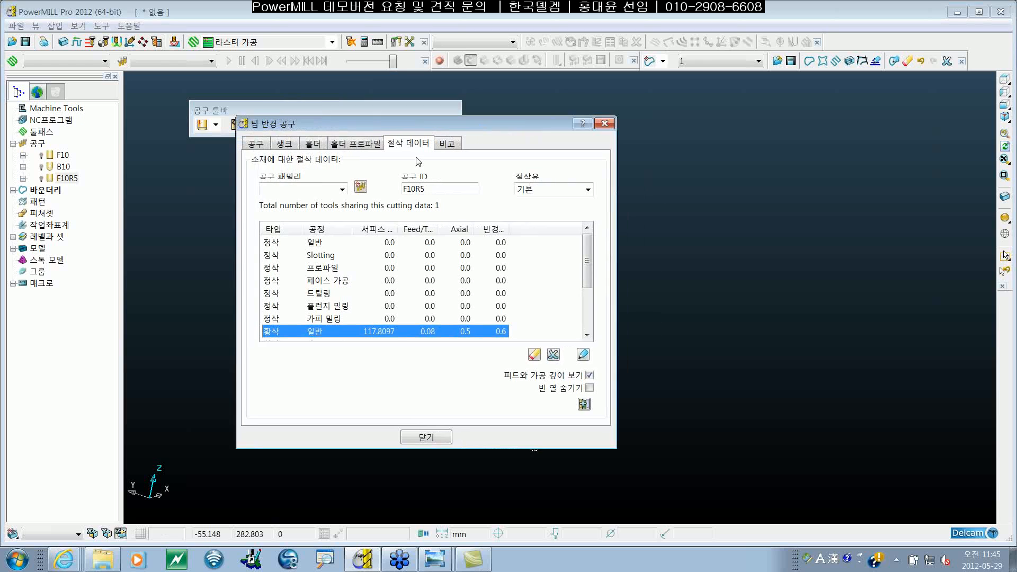
Step: Hide the empty entries (빈 열 숨기기) in F10R5's cutting data table, select the roughing general entry and close the tool's settings
left_click(590, 388)
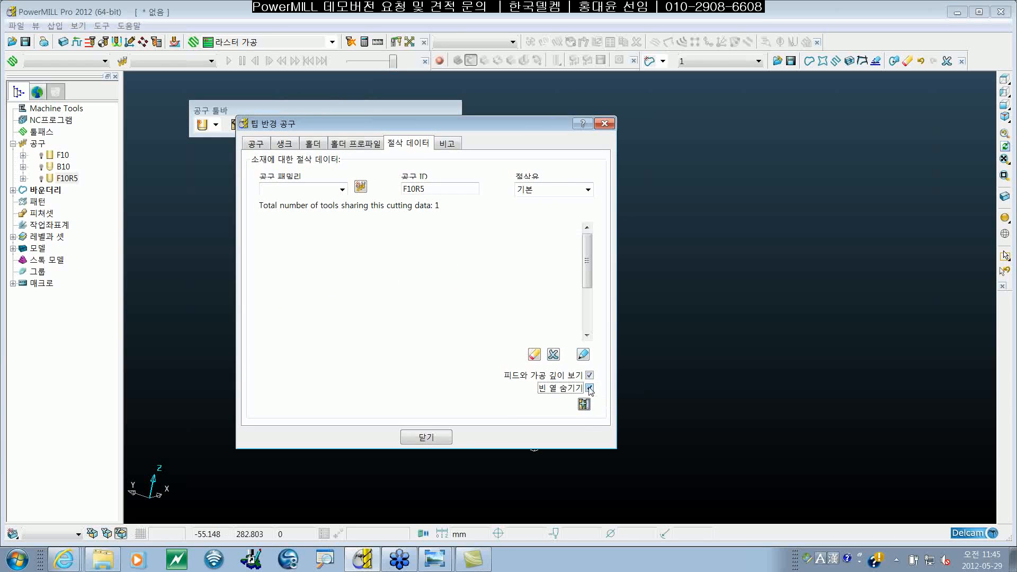
left_click(590, 389)
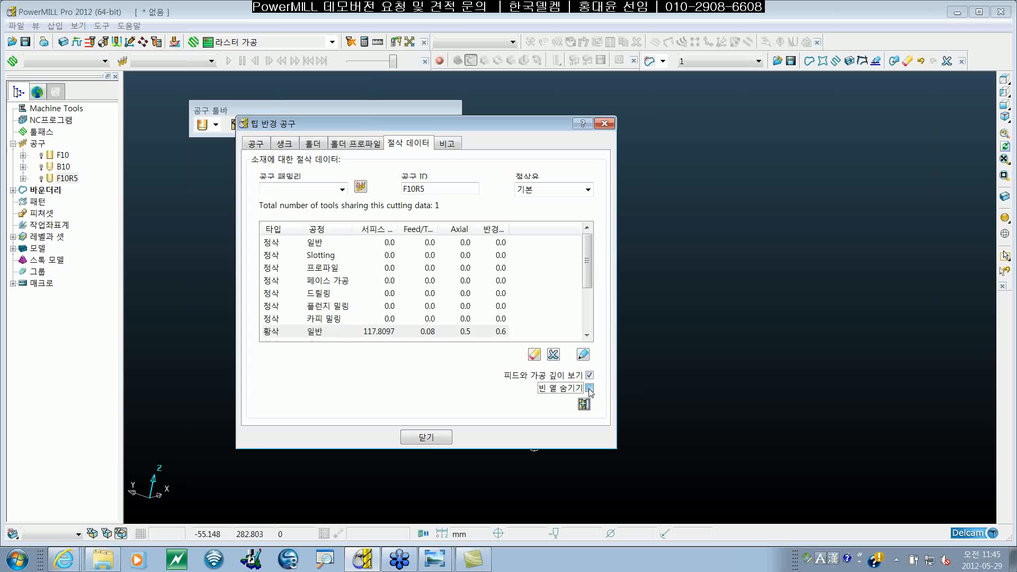
left_click(590, 388)
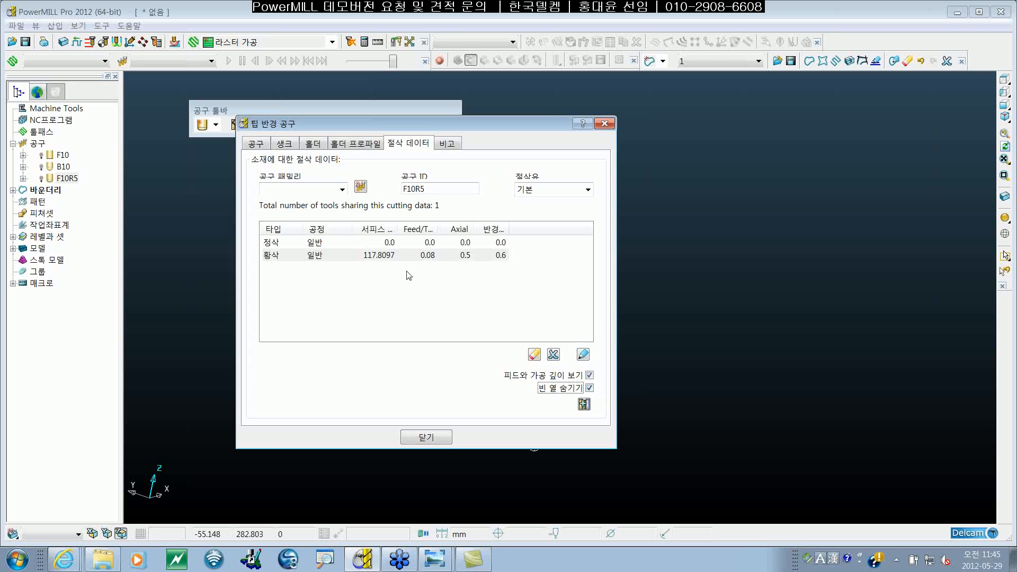
left_click(374, 257)
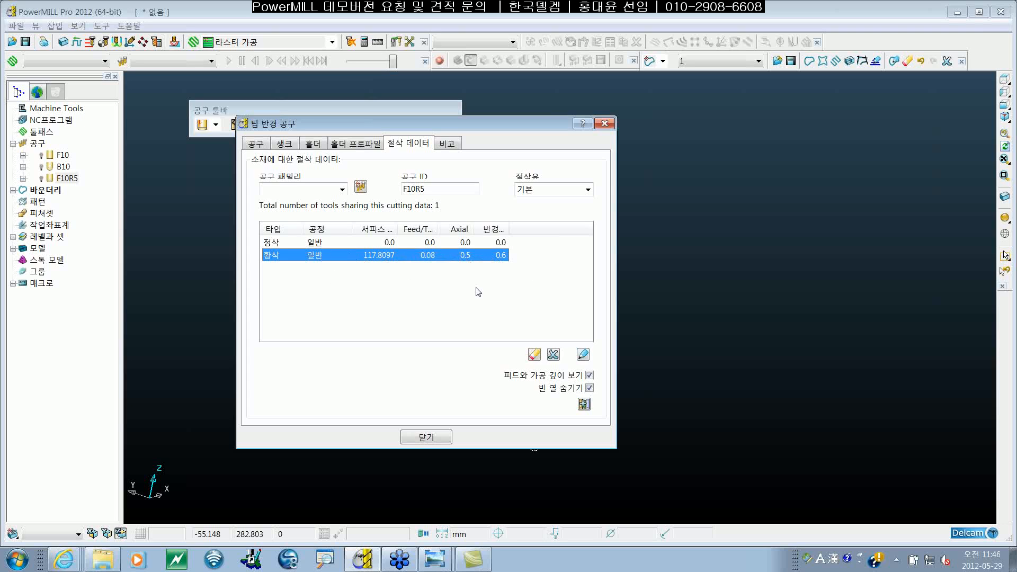
left_click(438, 437)
left_click(438, 438)
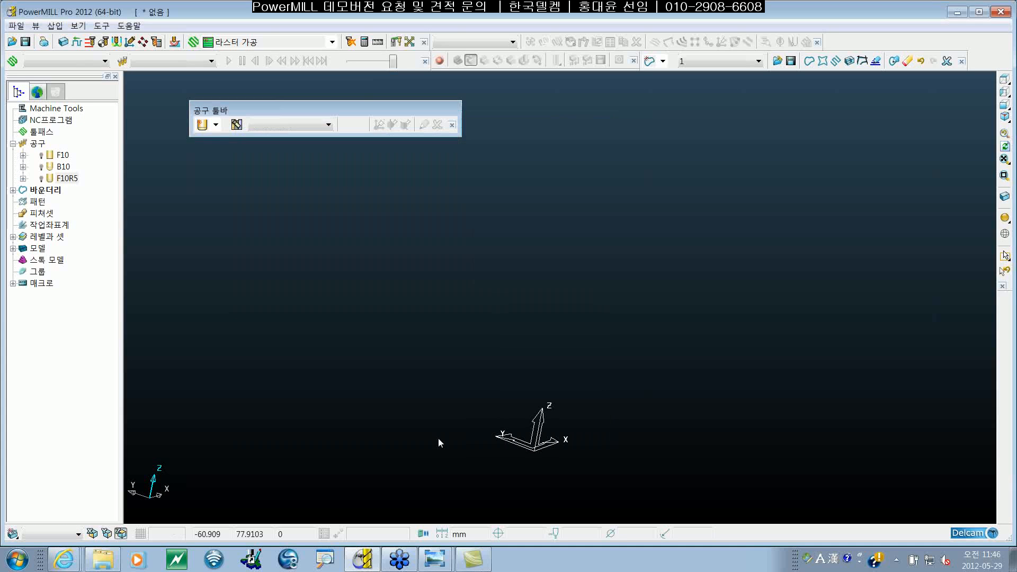
Step: Review F10R5's parameters among the tools, and create a raster (라스터 가공) toolpath with F10R5 as its tool
left_click(23, 178)
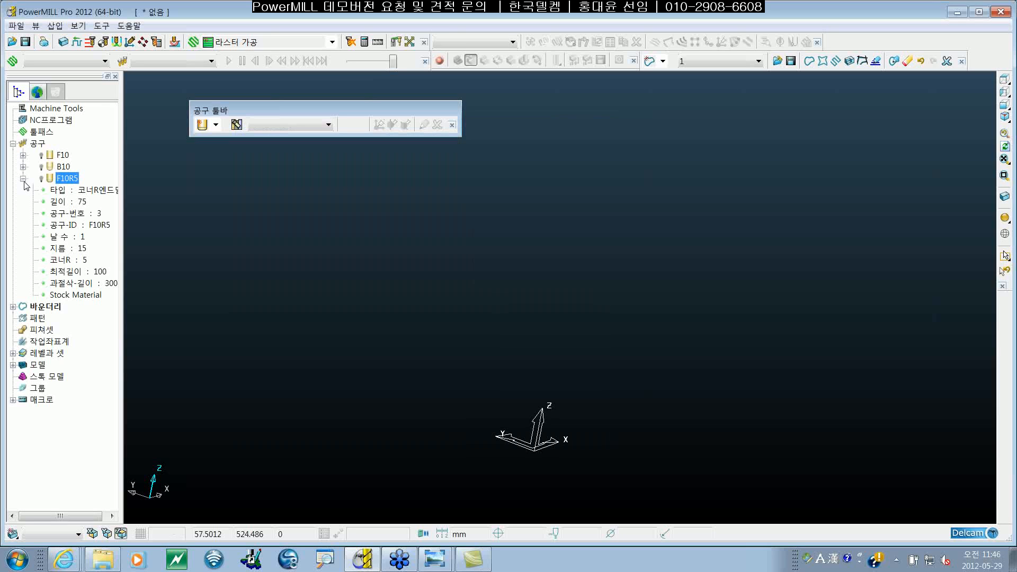
left_click(23, 179)
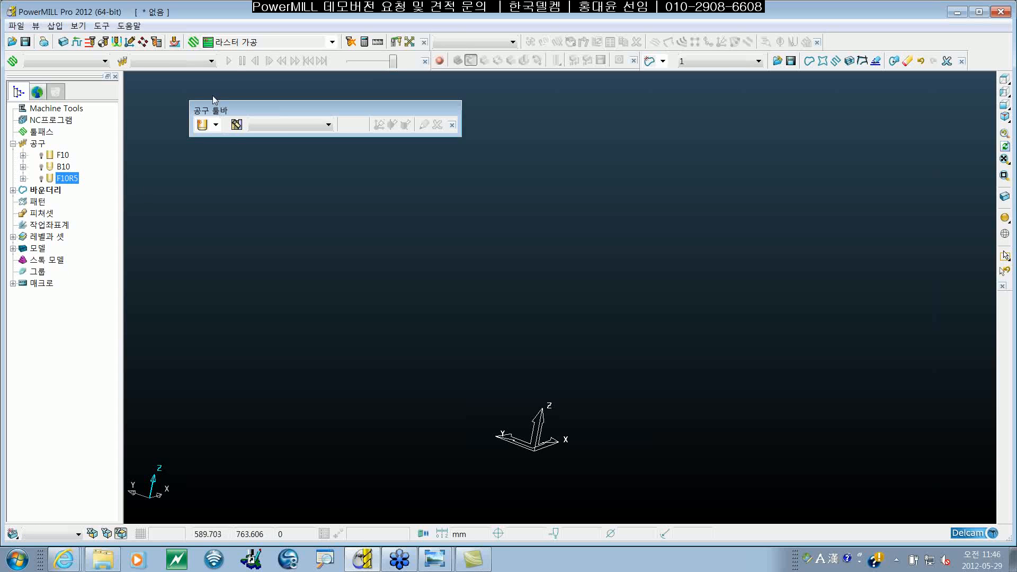
left_click(252, 43)
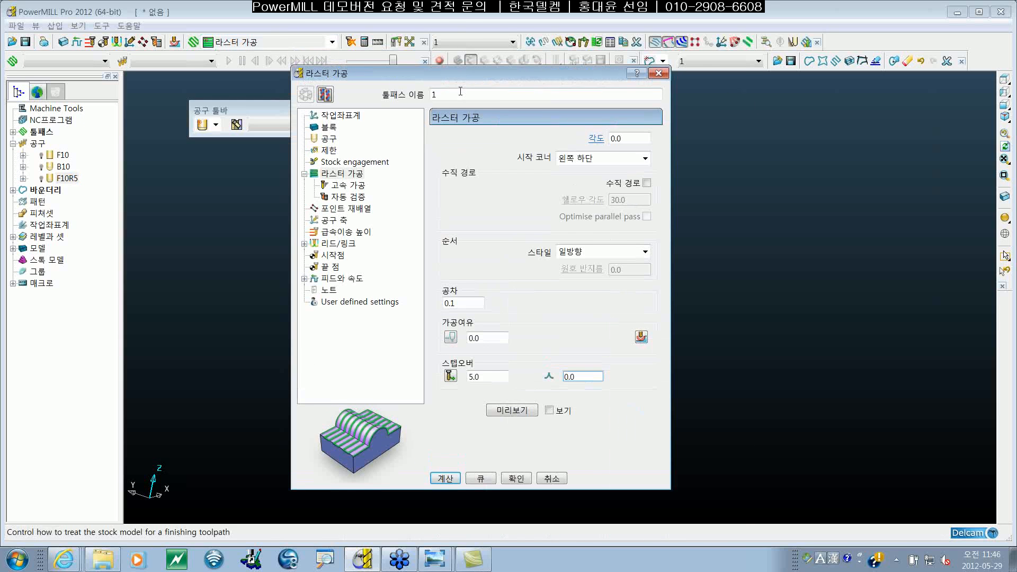
left_click(334, 140)
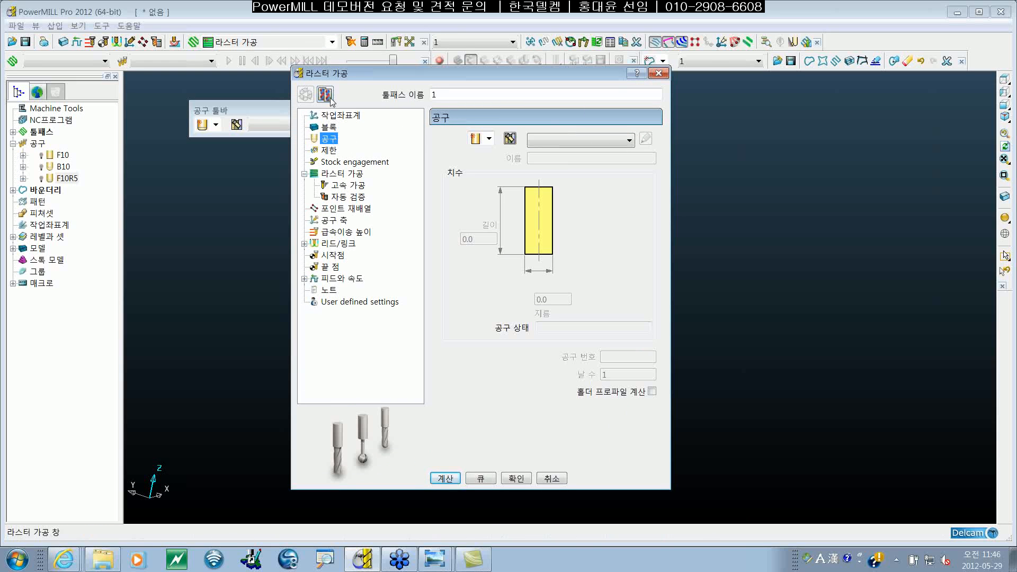
left_click(546, 141)
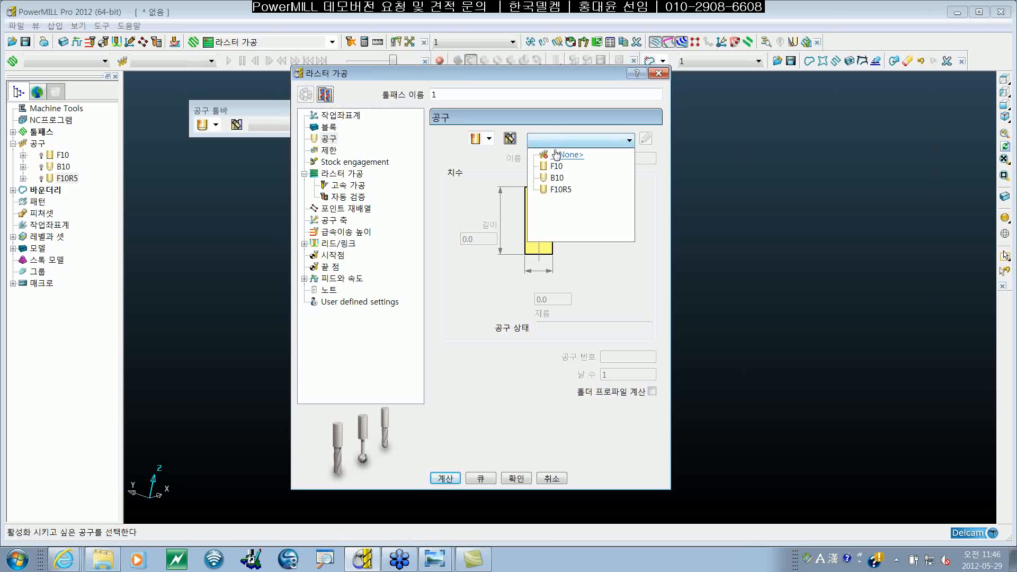
left_click(561, 192)
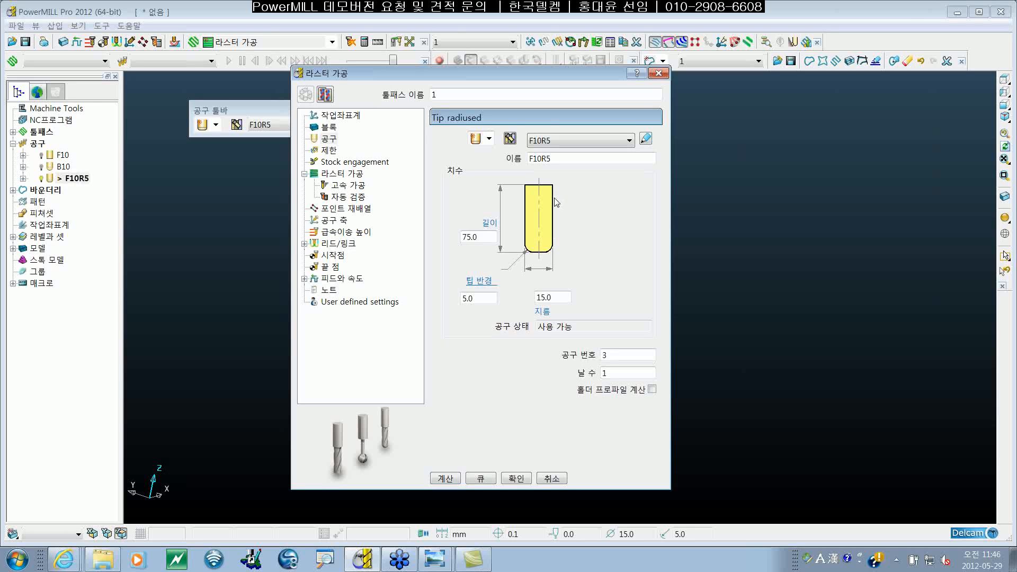
Step: Try to copy the raster toolpath's stepover from the cutting data of tool F10R5
left_click(354, 178)
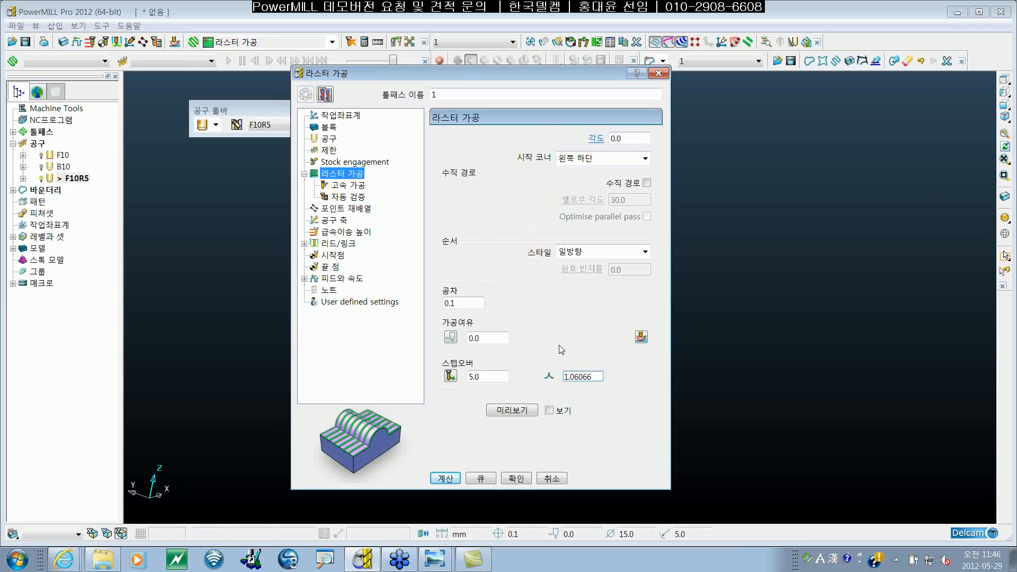
double_click(476, 377)
left_click(488, 378)
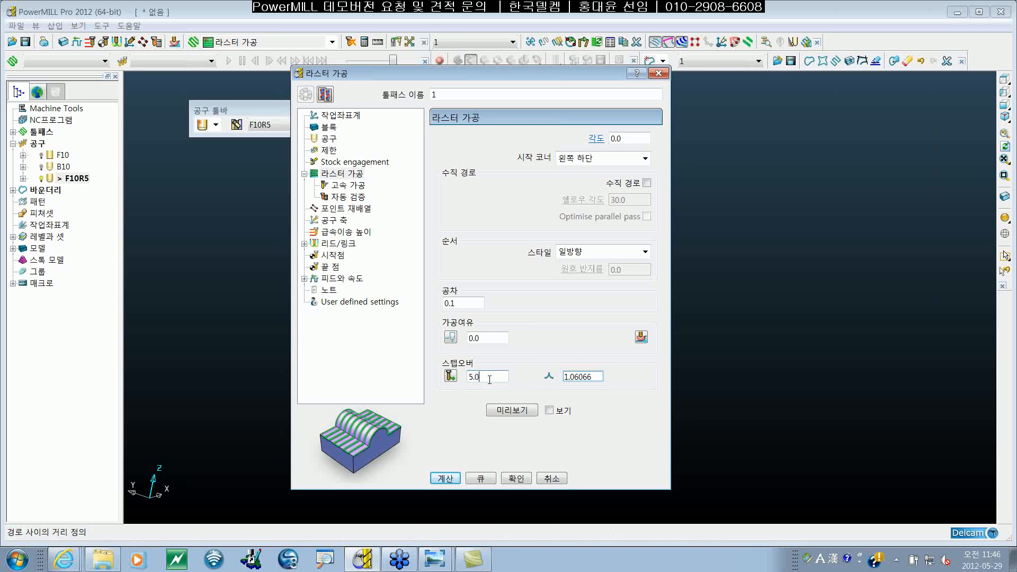
left_click(450, 376)
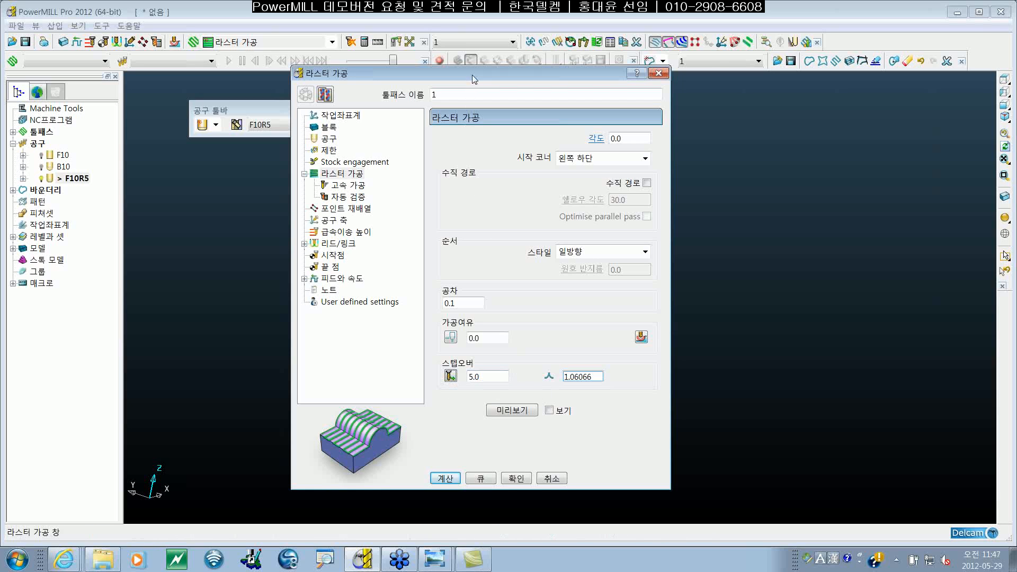
left_click_drag(466, 69, 450, 50)
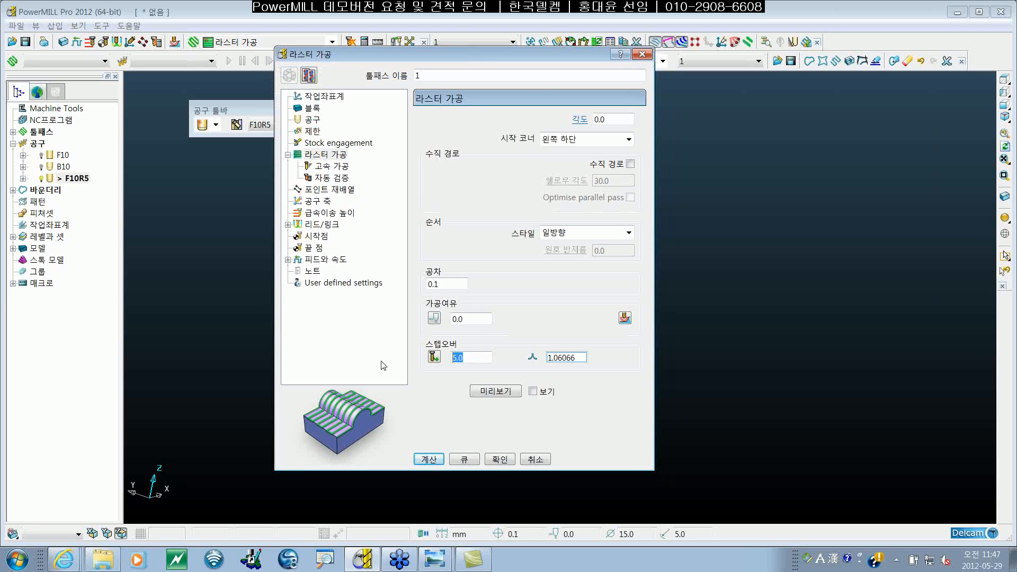
Step: Set the raster toolpath's stepover to 3 manually and switch it back to being copied from the tool
type("3")
key("Return")
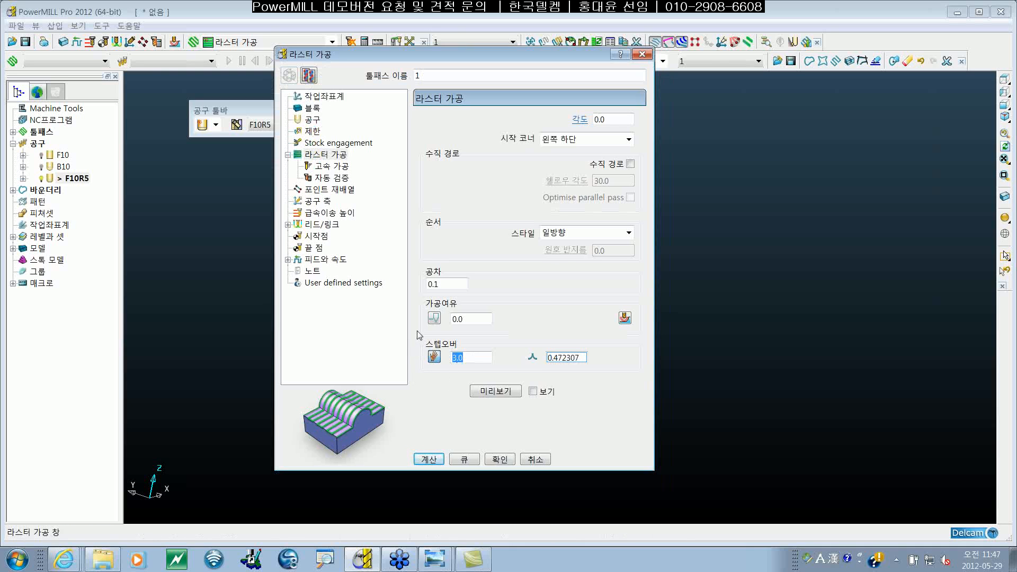
left_click(433, 361)
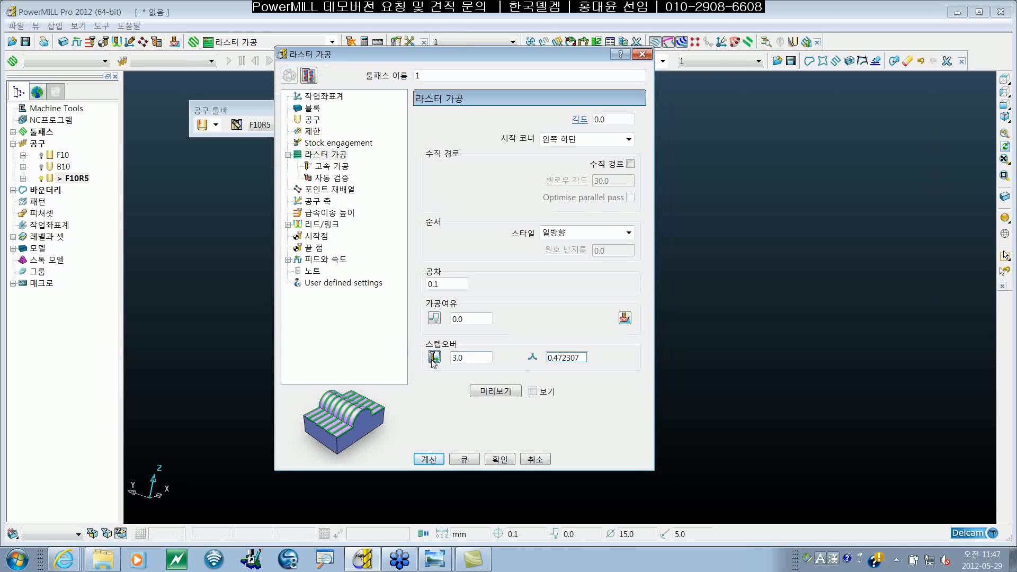
left_click(436, 359)
left_click(435, 359)
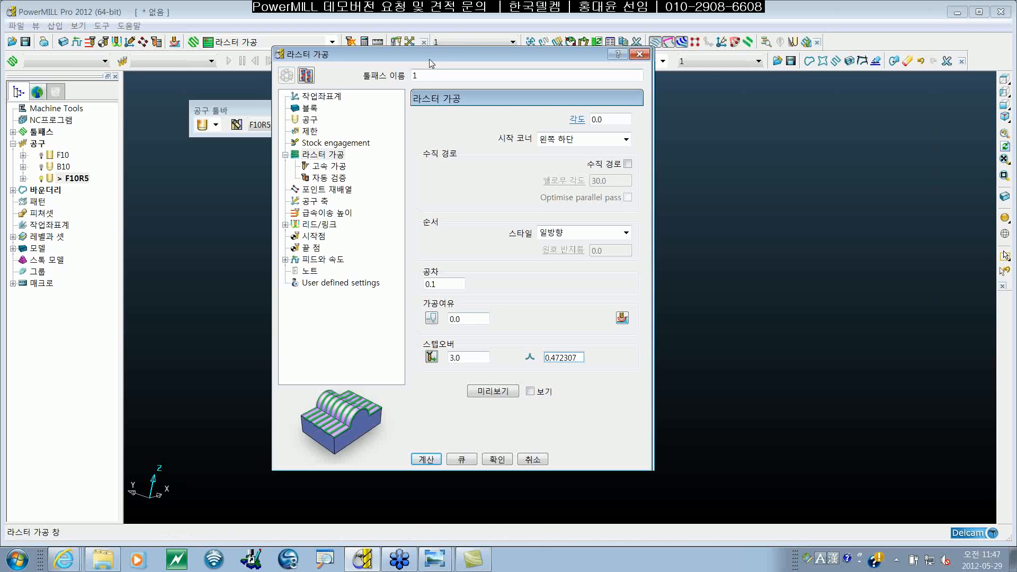
Step: Retry switching the stepover between manual and tool-derived input, and close the raster settings after checking the selected tool
left_click_drag(392, 54, 369, 56)
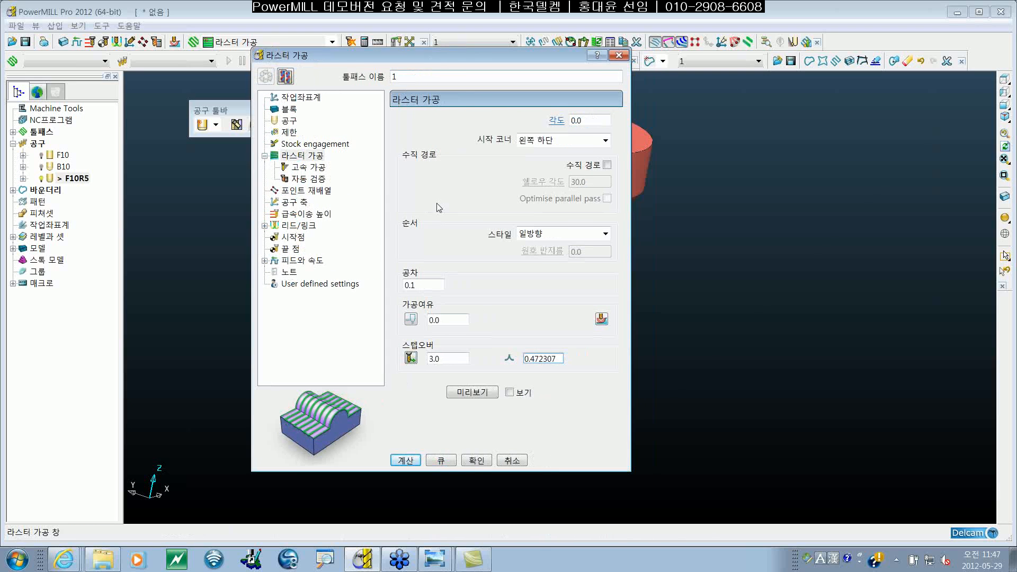
left_click(412, 359)
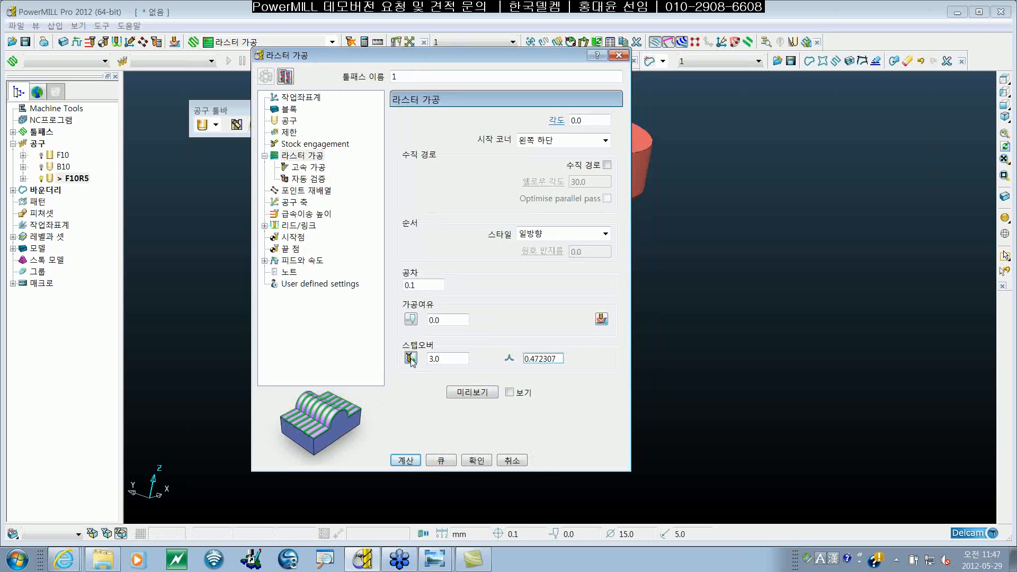
left_click(408, 360)
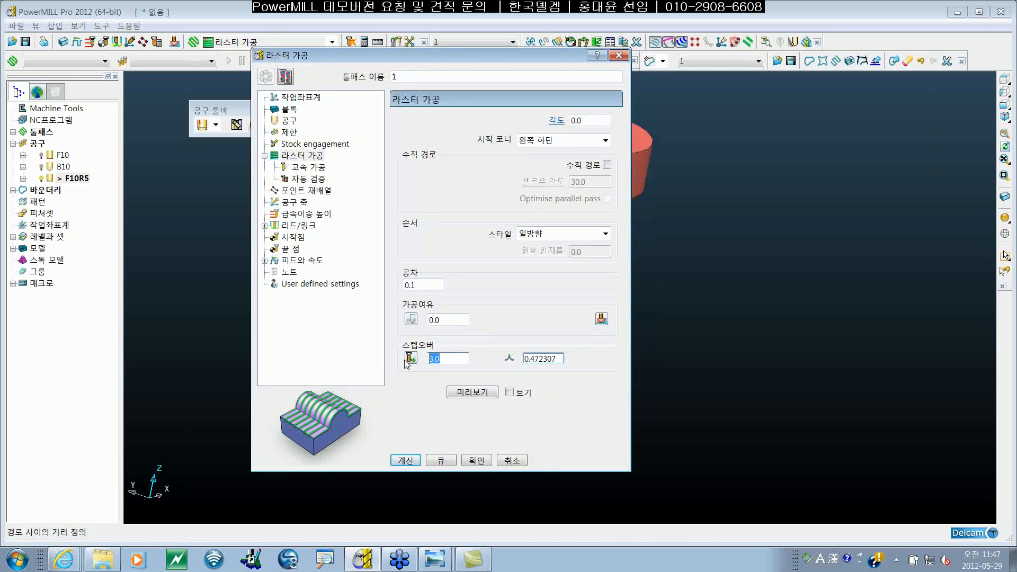
left_click(411, 360)
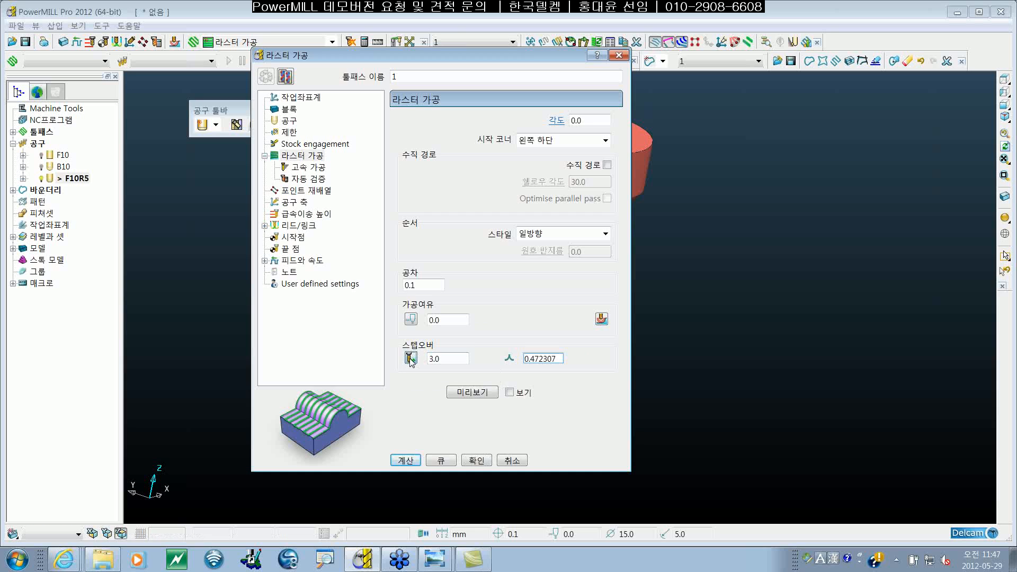
left_click(410, 359)
left_click(410, 359)
left_click(410, 359)
left_click(287, 122)
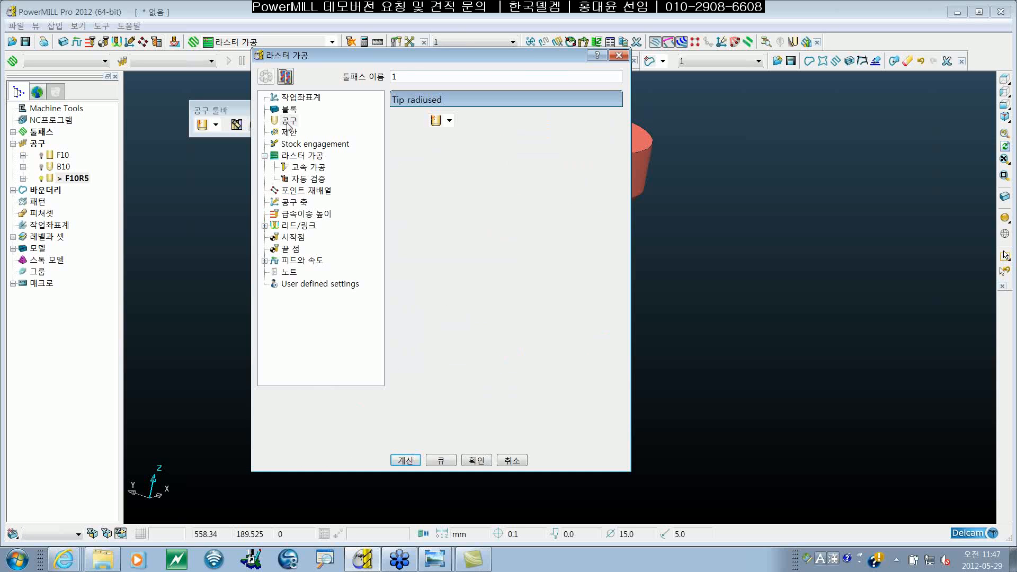
left_click(618, 55)
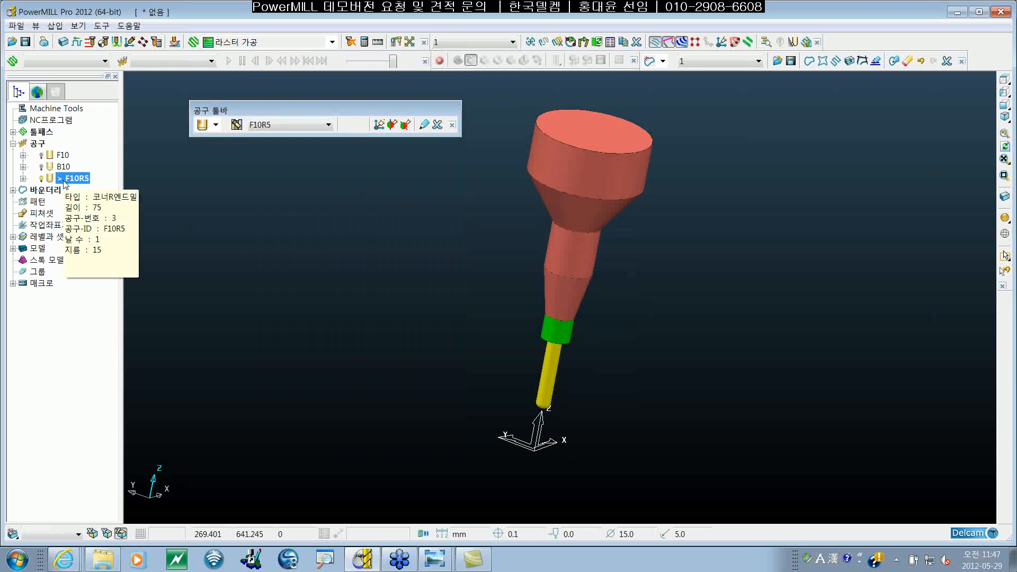
Step: Open F10R5's settings at the cutting data and delete the tool family and all cutting data for this tool
right_click(65, 182)
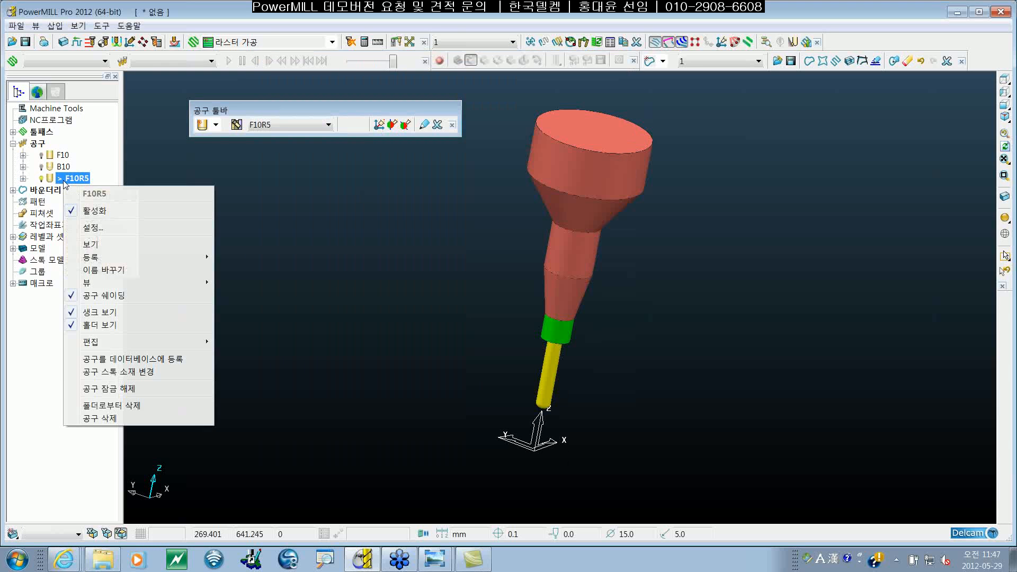
left_click(119, 227)
left_click(407, 145)
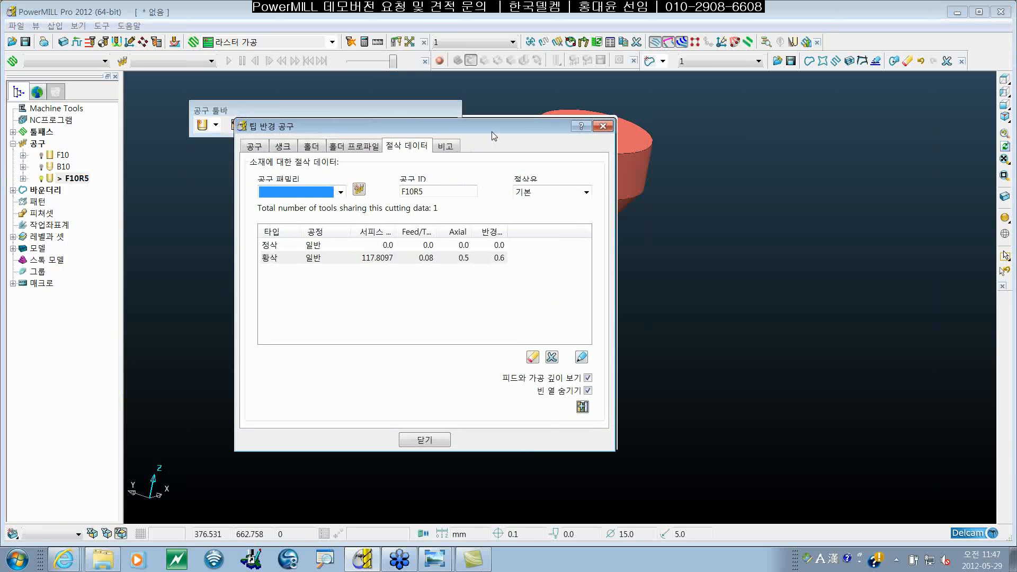
left_click_drag(492, 132, 468, 151)
left_click(464, 264)
left_click(528, 377)
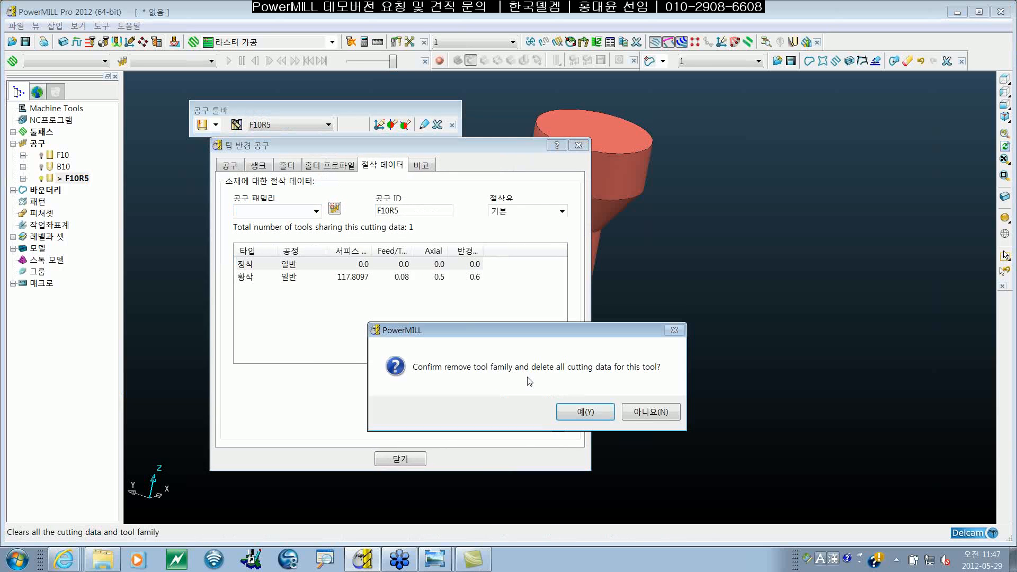
left_click(569, 408)
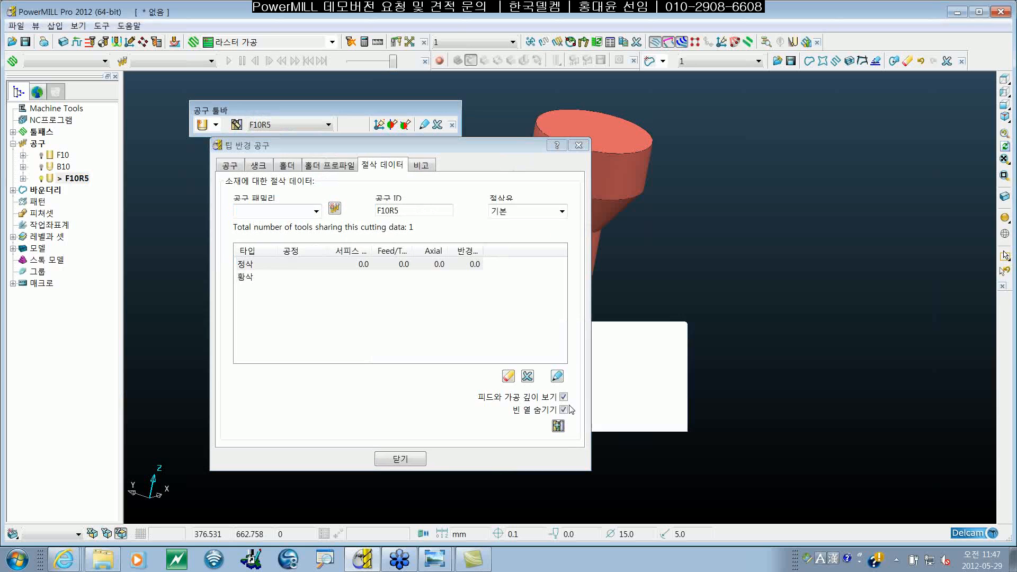
left_click(450, 265)
left_click(528, 377)
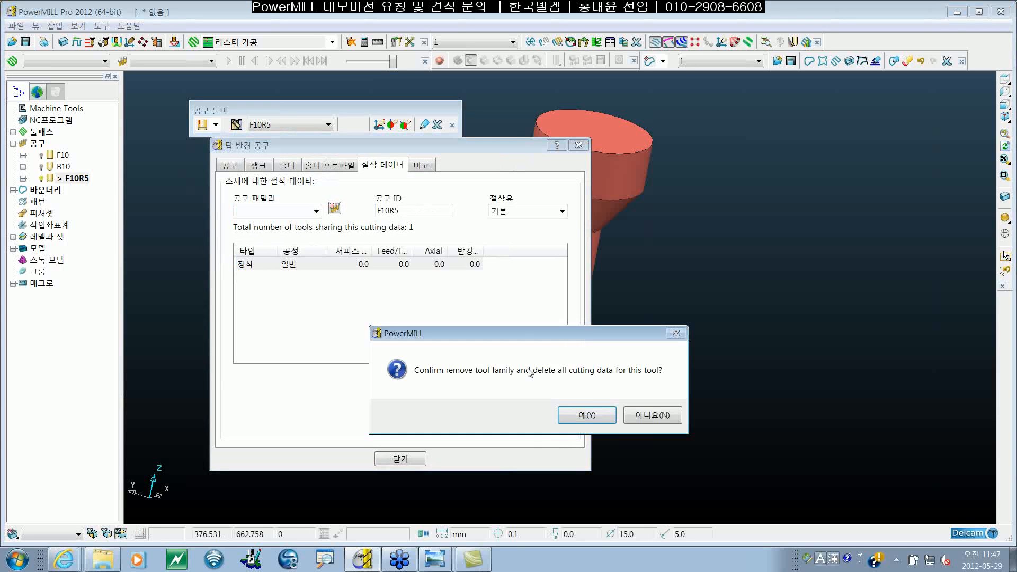
left_click(592, 417)
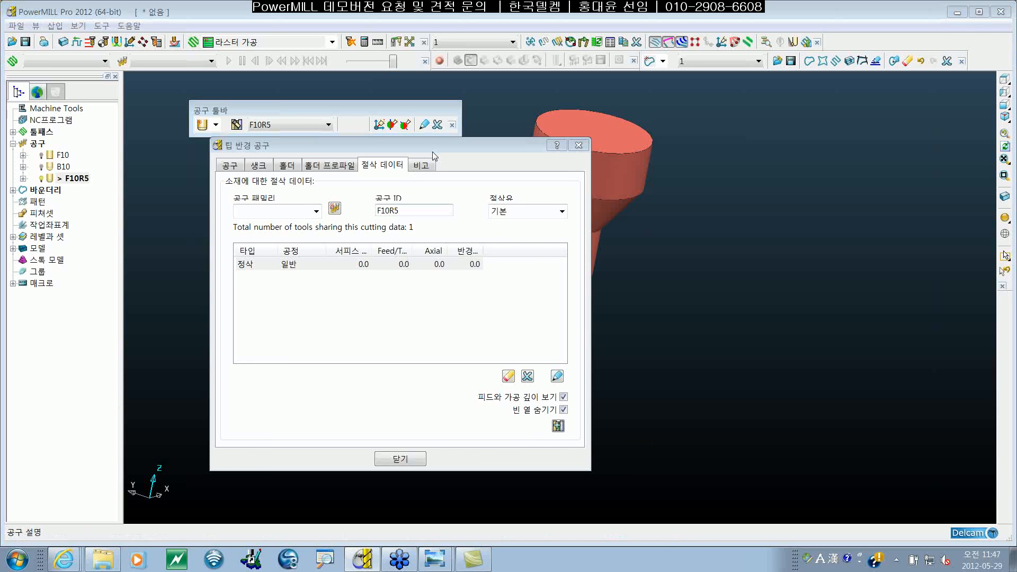
Step: Edit F10R5's finishing (정삭) general (일반) entry, setting both axial and radial depth of cut to 0.6 tool diameter units
mouse_move(433, 151)
left_mouse_down()
mouse_move(479, 146)
mouse_move(442, 138)
left_mouse_up()
left_click(517, 259)
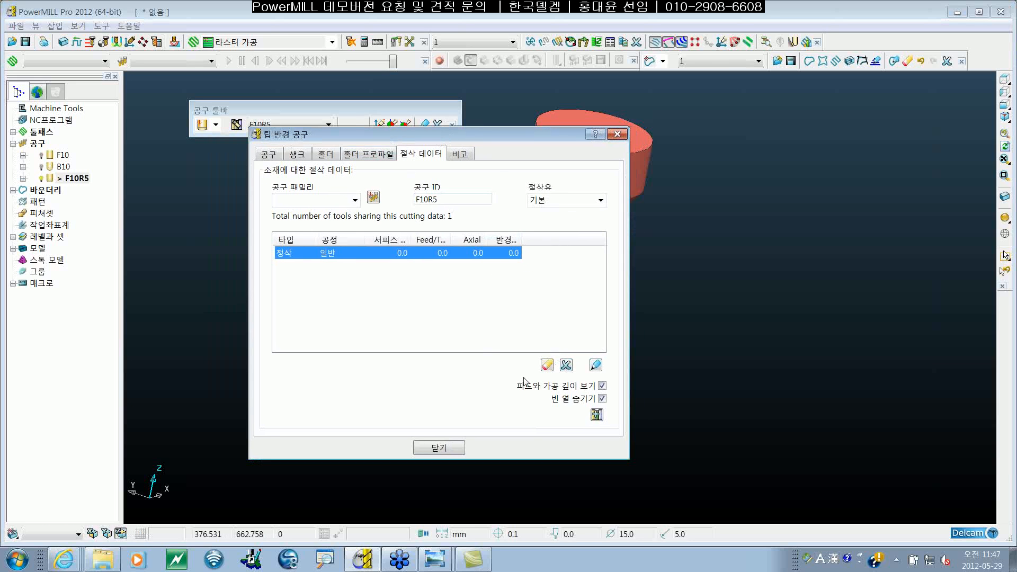
double_click(499, 258)
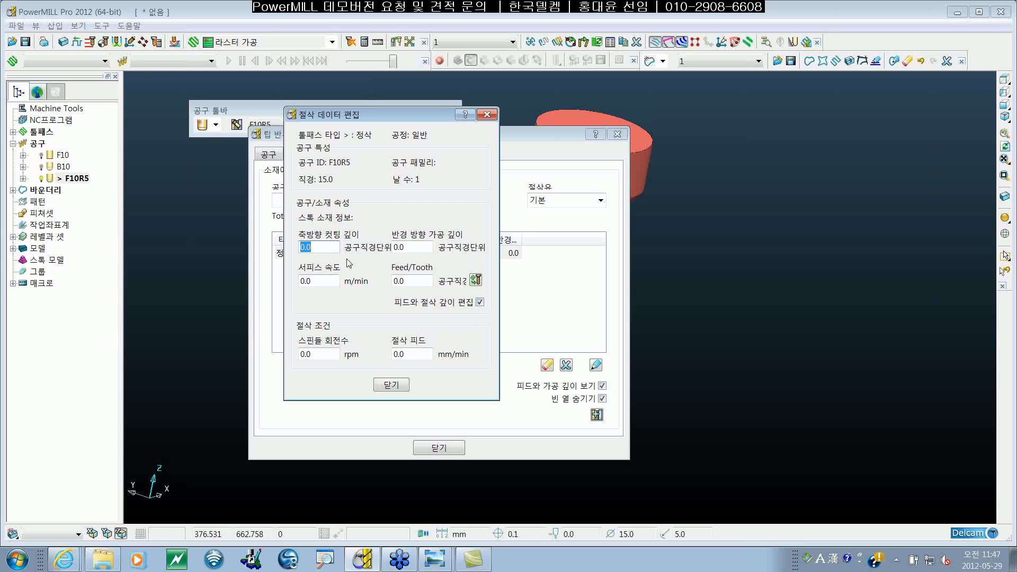
type("0")
key("Tab")
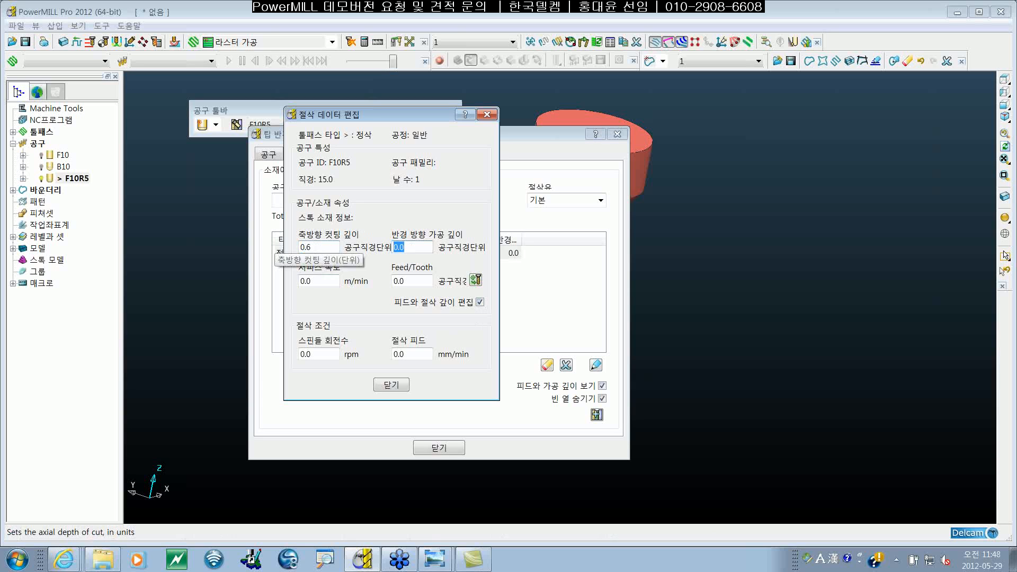
type("0.5")
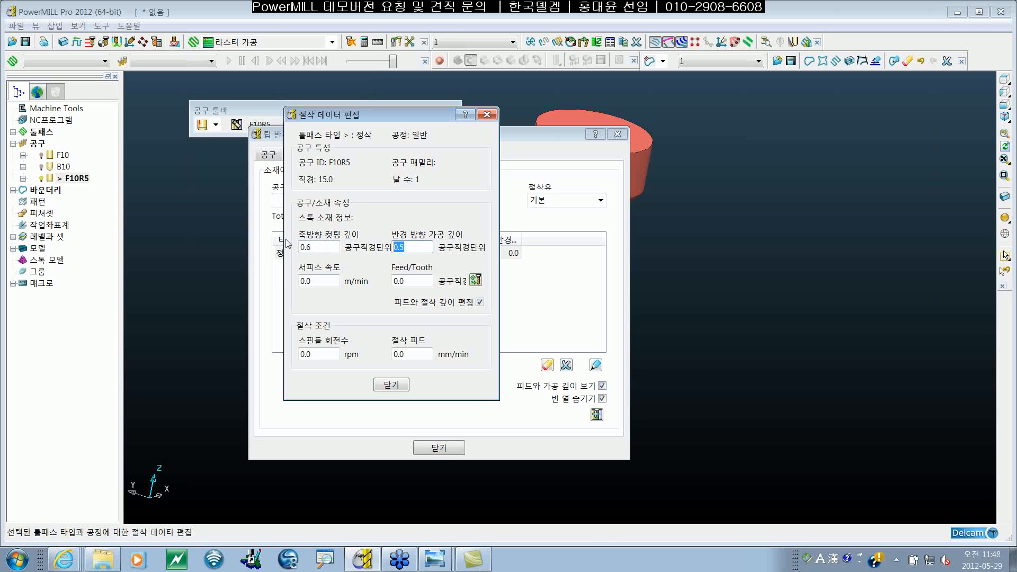
key("BackSpace")
type("6")
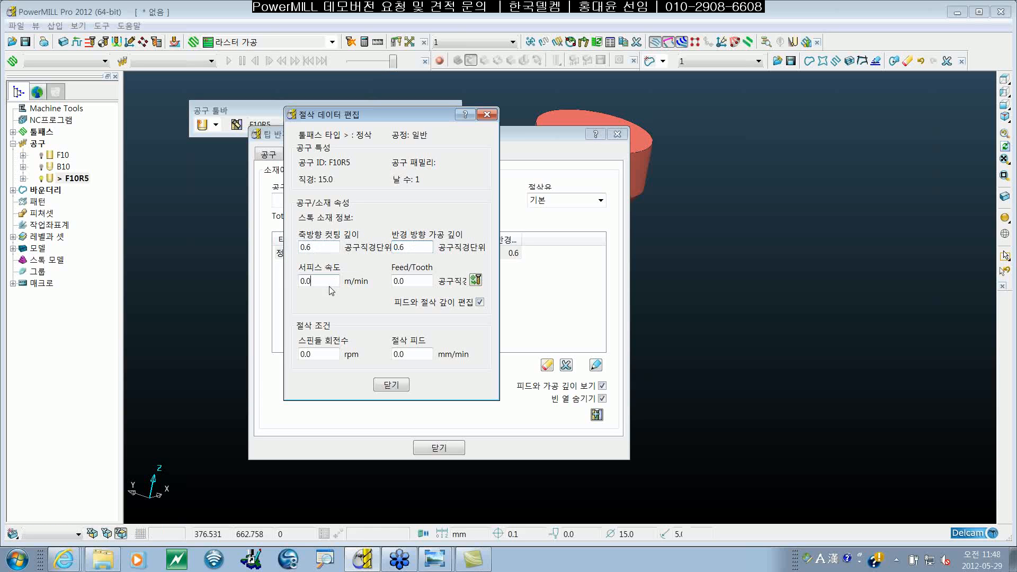
Step: Set the finishing general entry's spindle speed to 2500 rpm and cutting feed to 3000 mm/min
double_click(306, 354)
type("250")
key("Tab")
type("300")
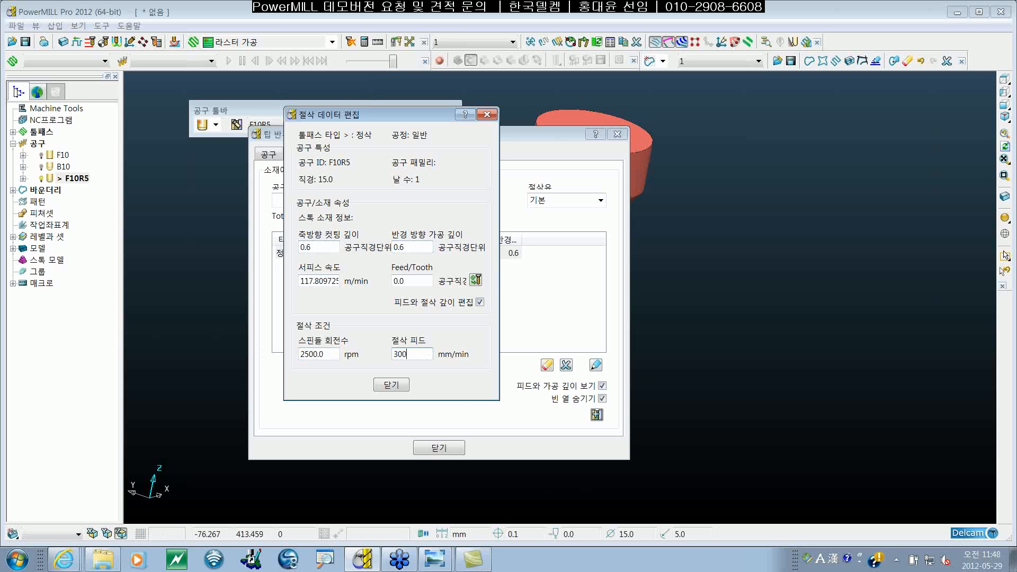
Step: Close the finishing general entry's cutting data and F10R5's tool settings
left_click(391, 385)
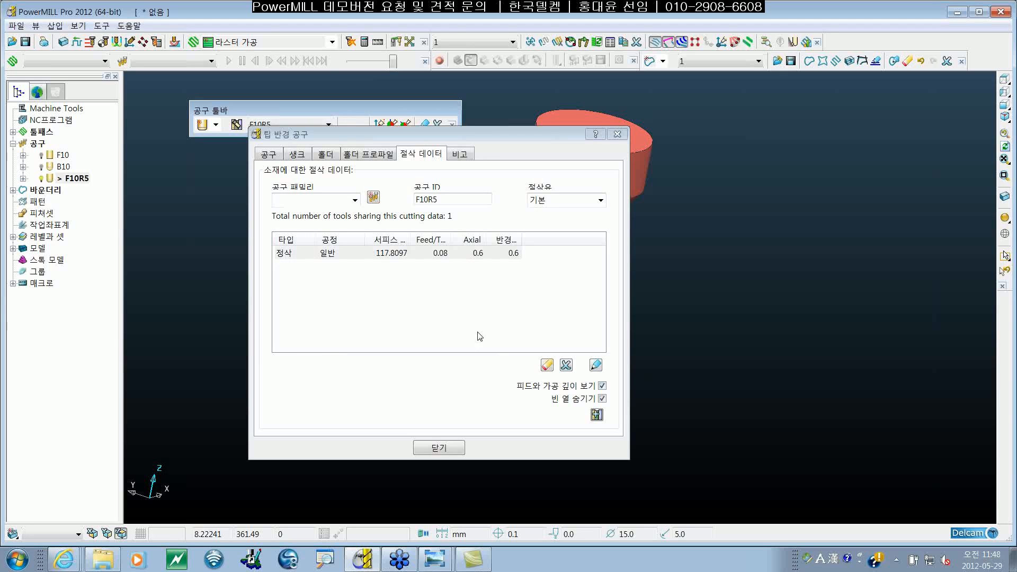
left_click(463, 255)
left_click(439, 447)
Step: Reopen F10R5's tool settings to review the cutting data of the finishing general entry, and close them
right_click(73, 179)
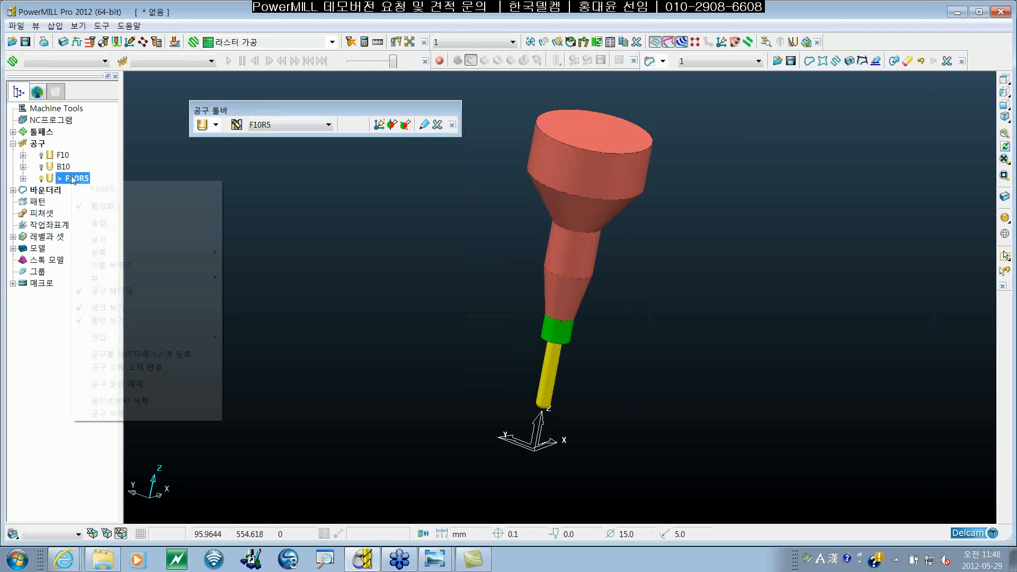
left_click(118, 223)
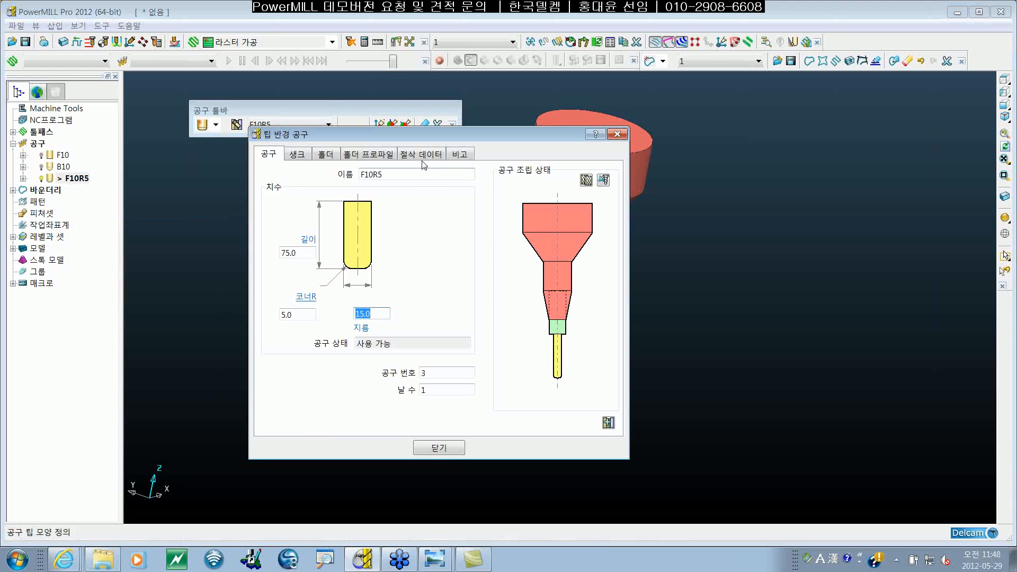
left_click(423, 155)
left_click(466, 253)
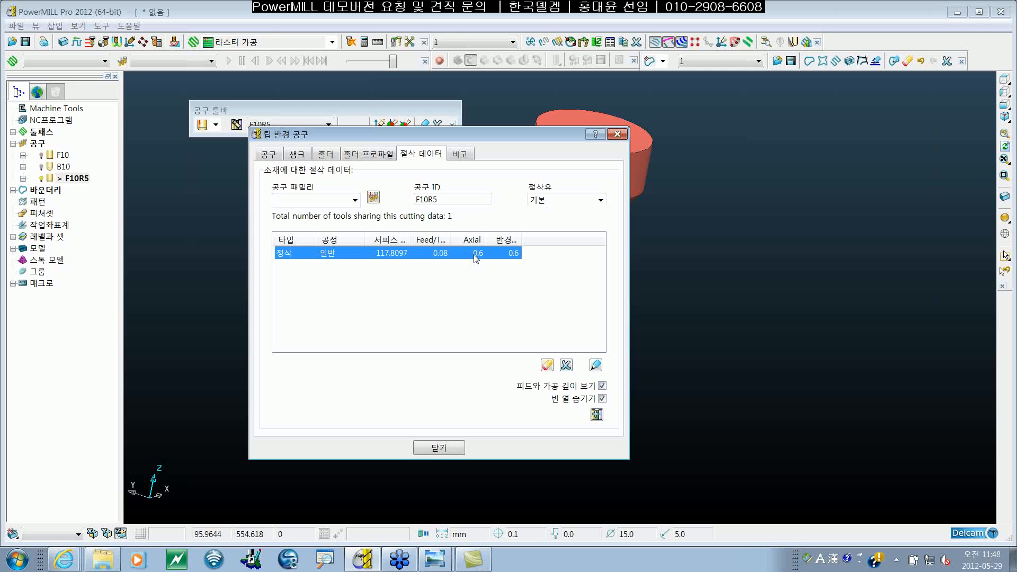
left_click(447, 448)
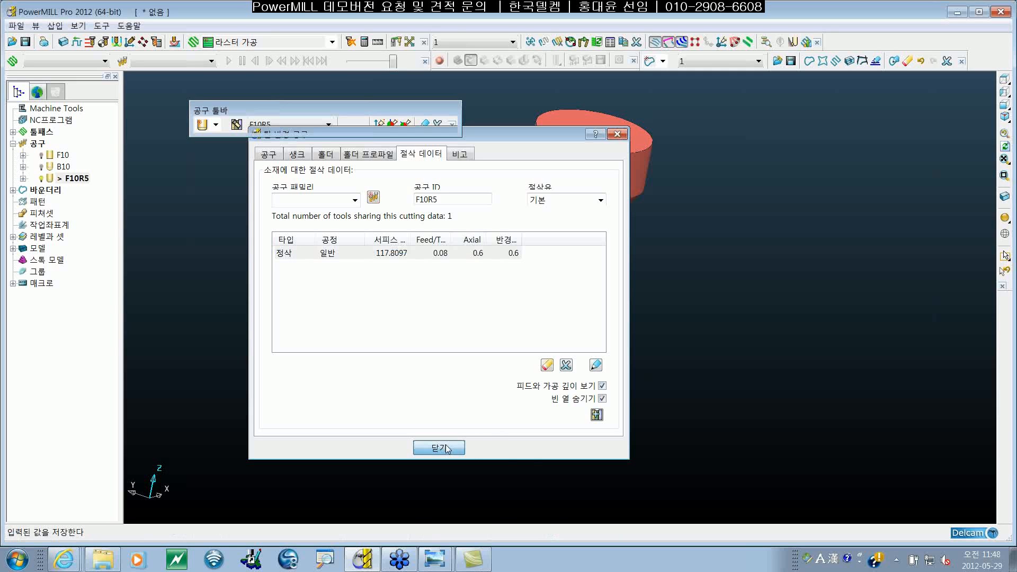
Step: In the tool feeds and speeds (피드와 속도) options, enable automatic loading of both feed rates and cutting depths
left_click(101, 25)
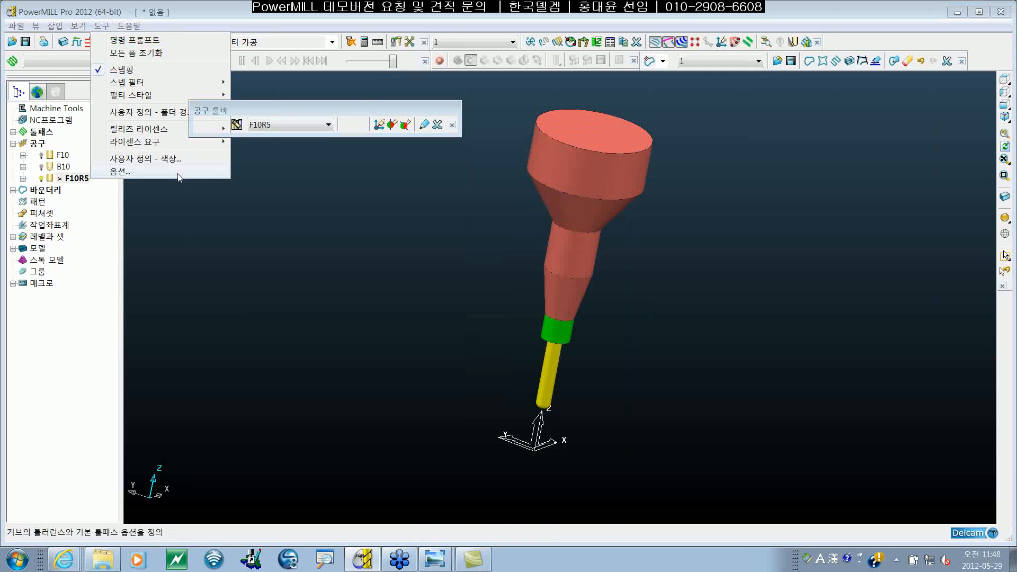
left_click(179, 174)
left_click_drag(271, 97, 393, 105)
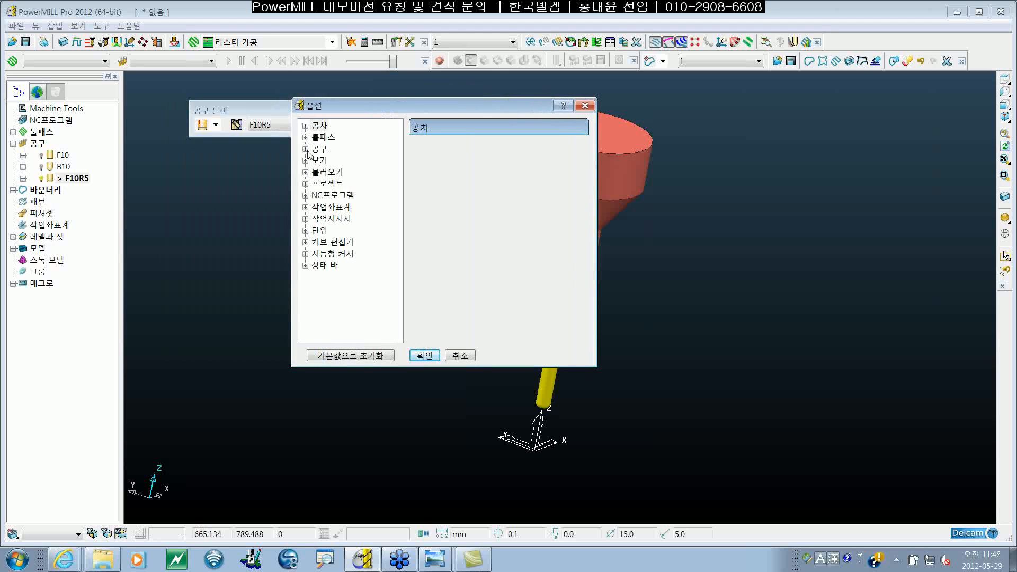
left_click(306, 149)
left_click(341, 160)
left_click(355, 172)
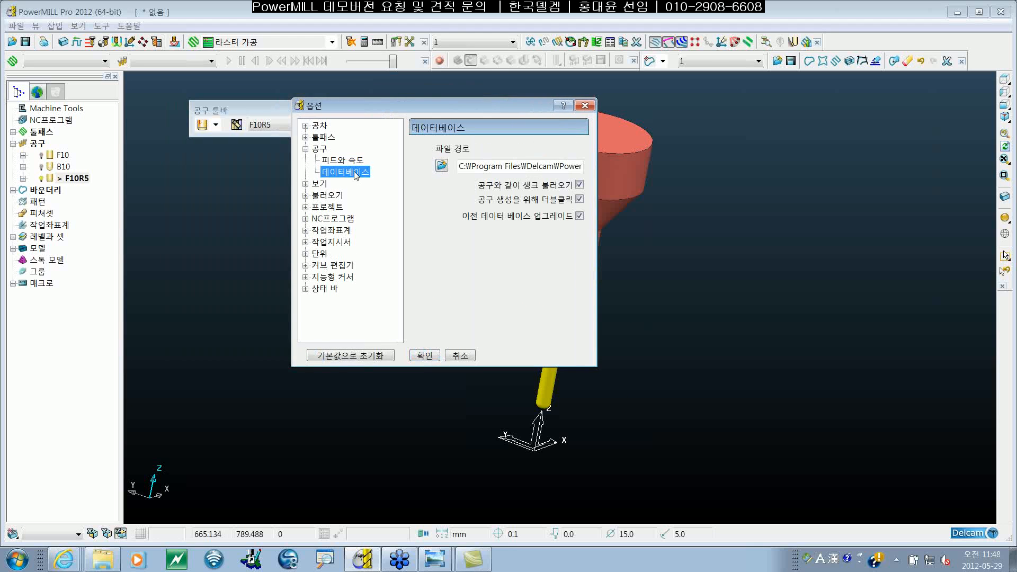
left_click(321, 149)
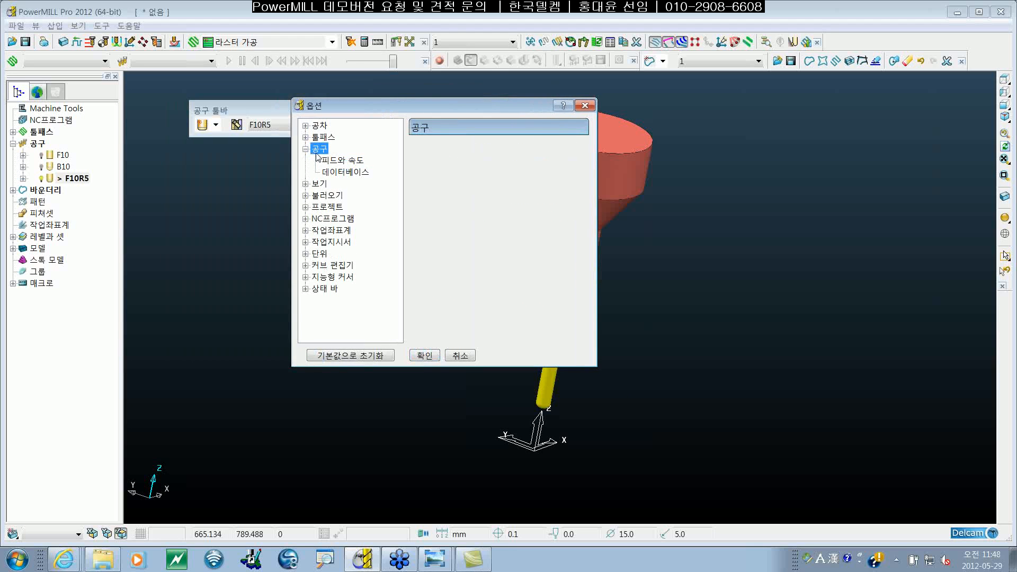
left_click(338, 160)
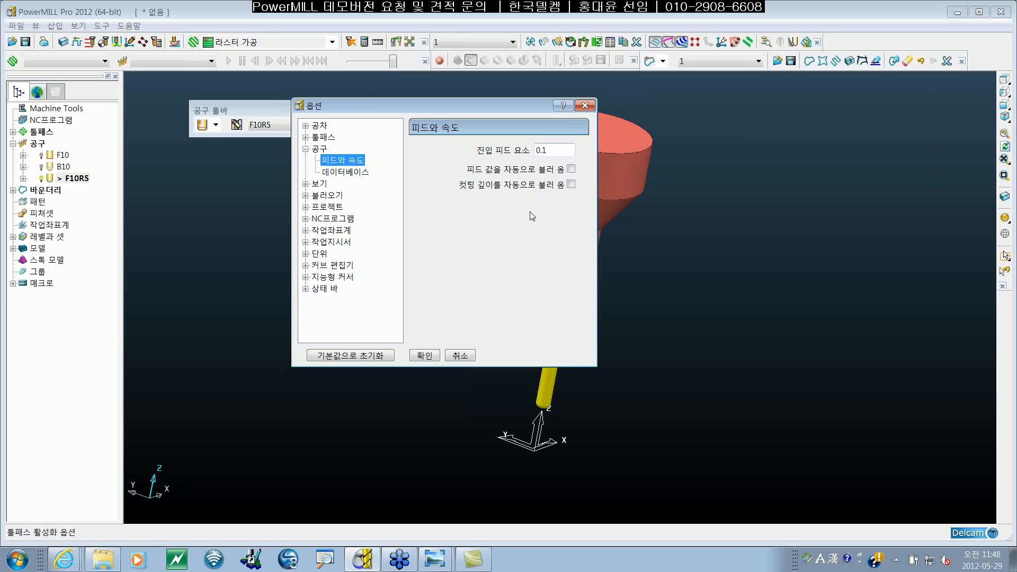
left_click(571, 169)
left_click(571, 184)
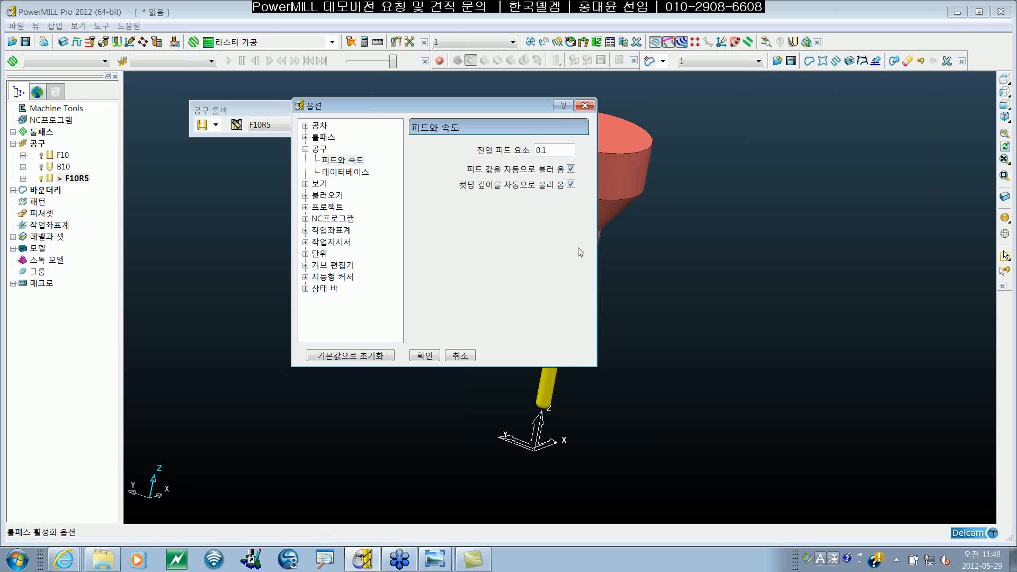
left_click(430, 358)
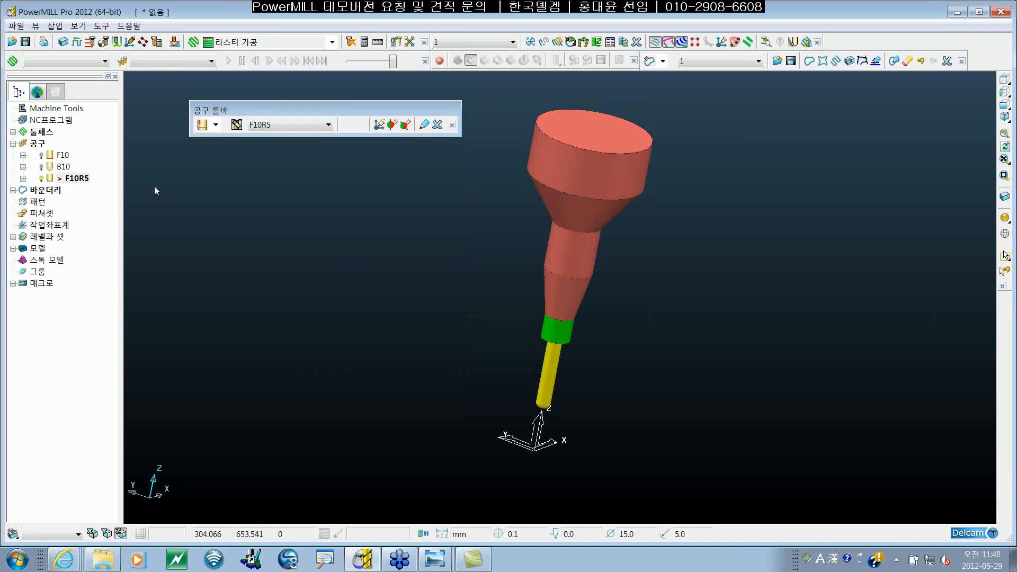
Step: Start a Model Area Clearance toolpath from the 3D roughing strategies and check its selected tool
left_click(194, 43)
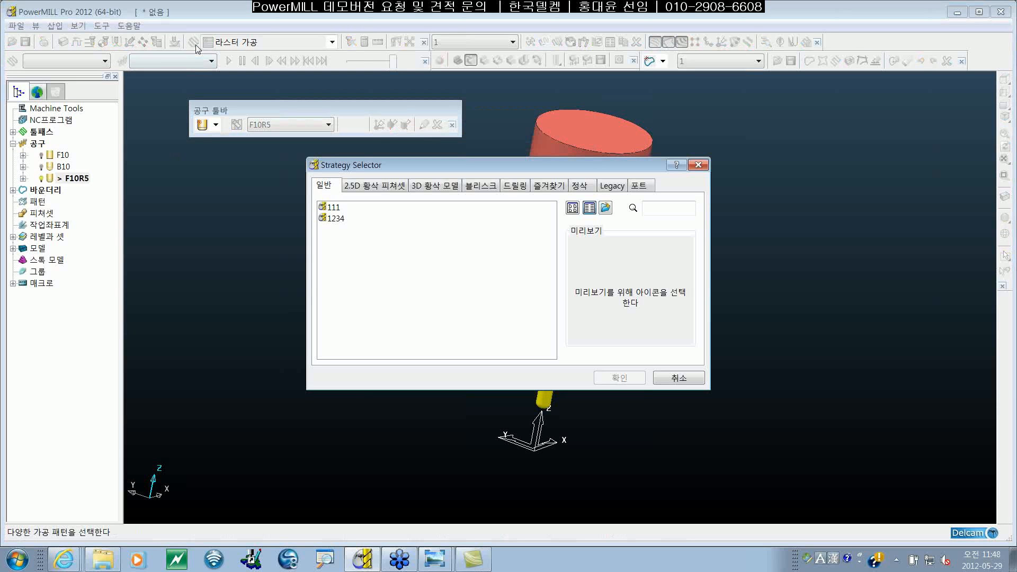
left_click(435, 186)
left_click(393, 218)
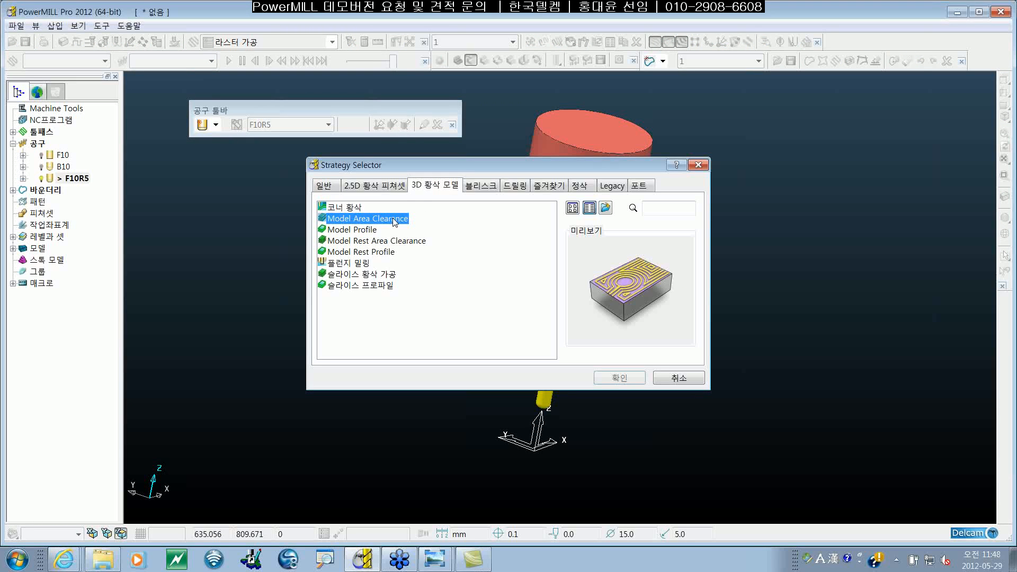
double_click(393, 219)
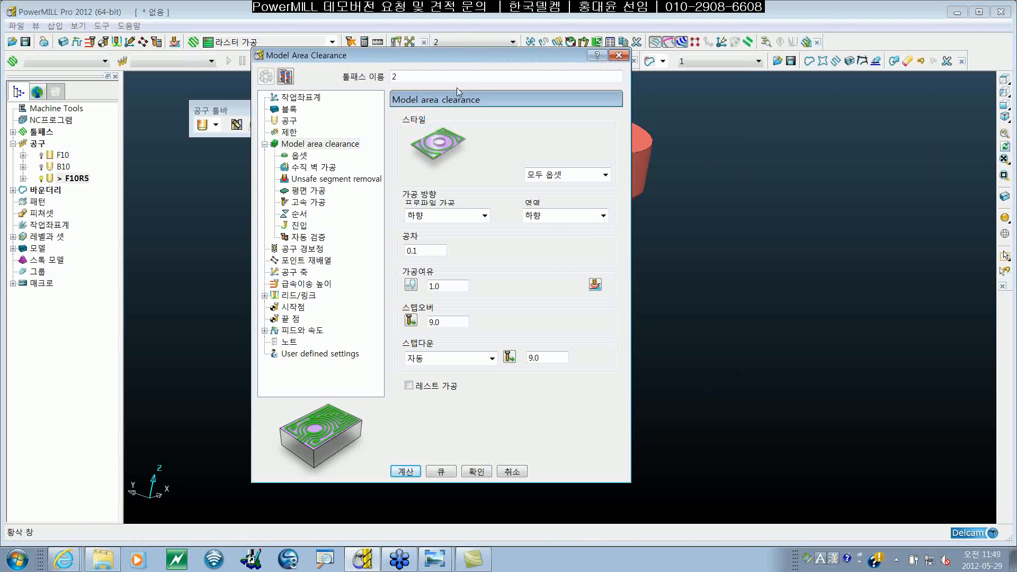
left_click_drag(471, 63, 478, 86)
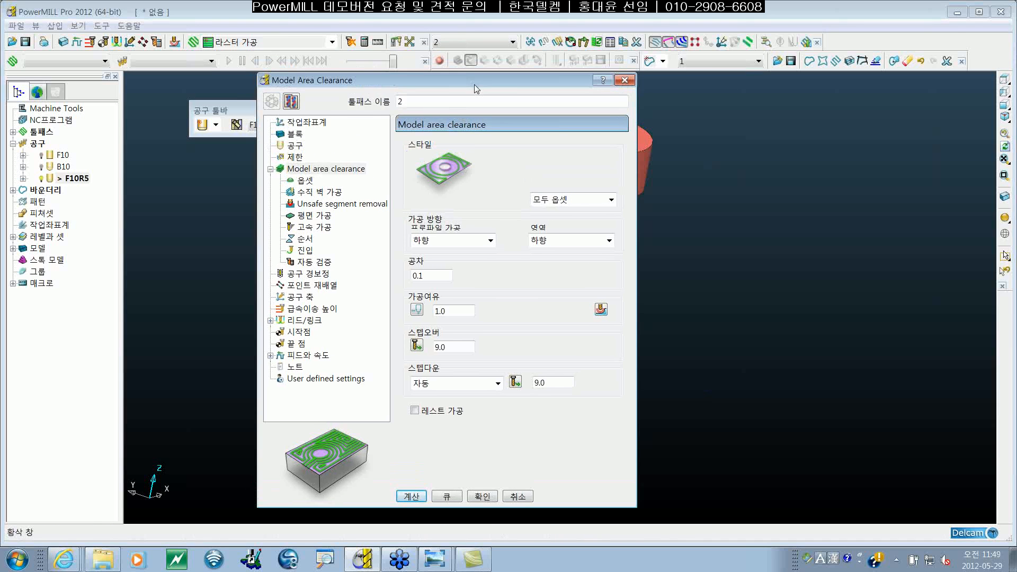
left_click(300, 144)
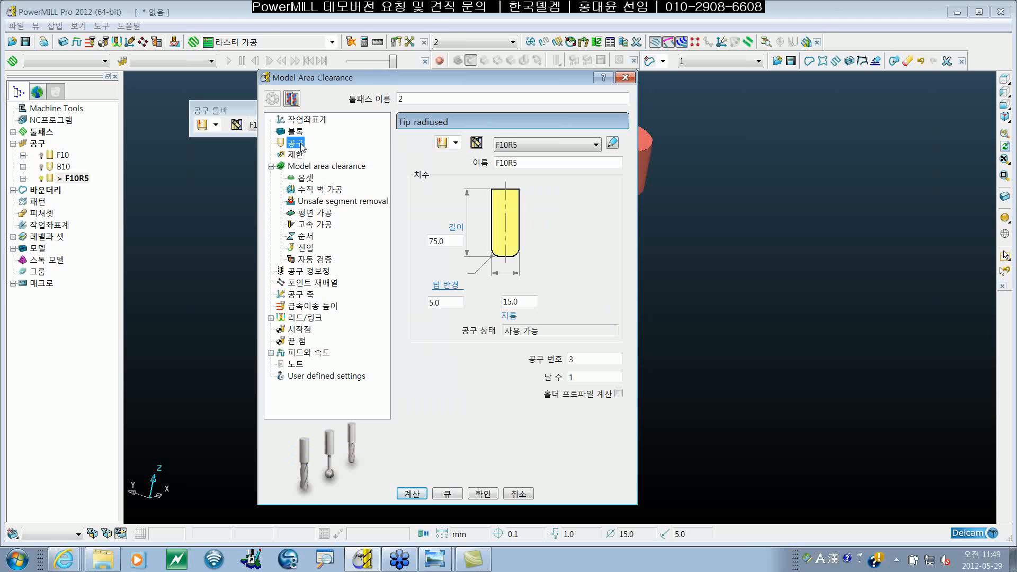
left_click(318, 168)
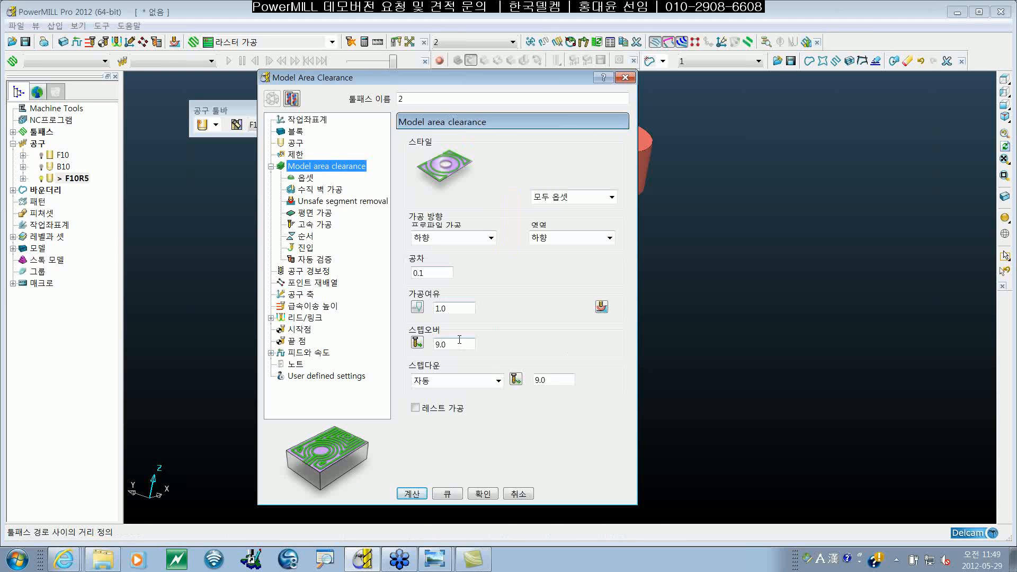
Step: Try a manual stepover of 5 in the area clearance settings and switch back to the tool-derived stepover
left_click(418, 344)
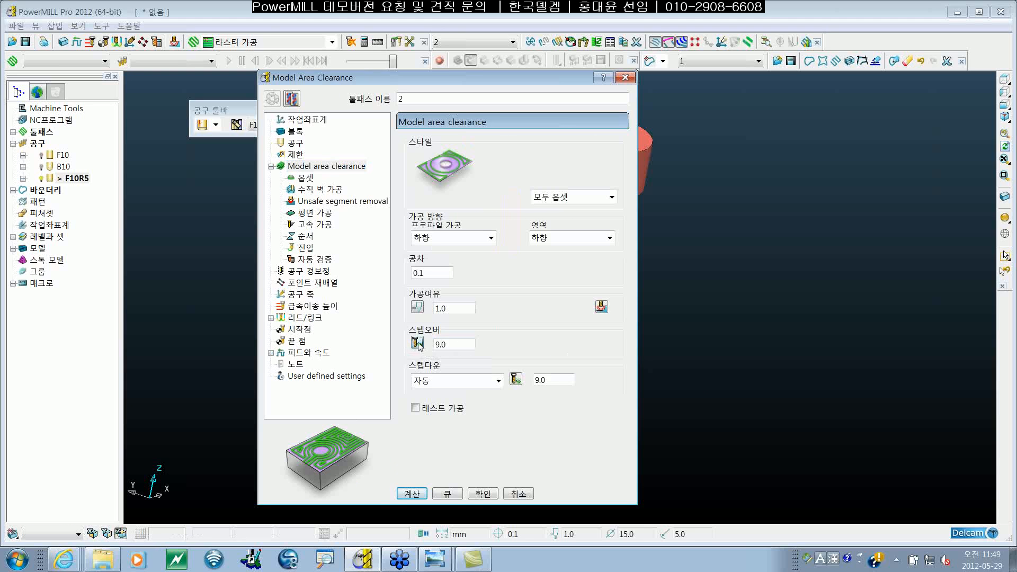
left_click(418, 345)
left_click(418, 343)
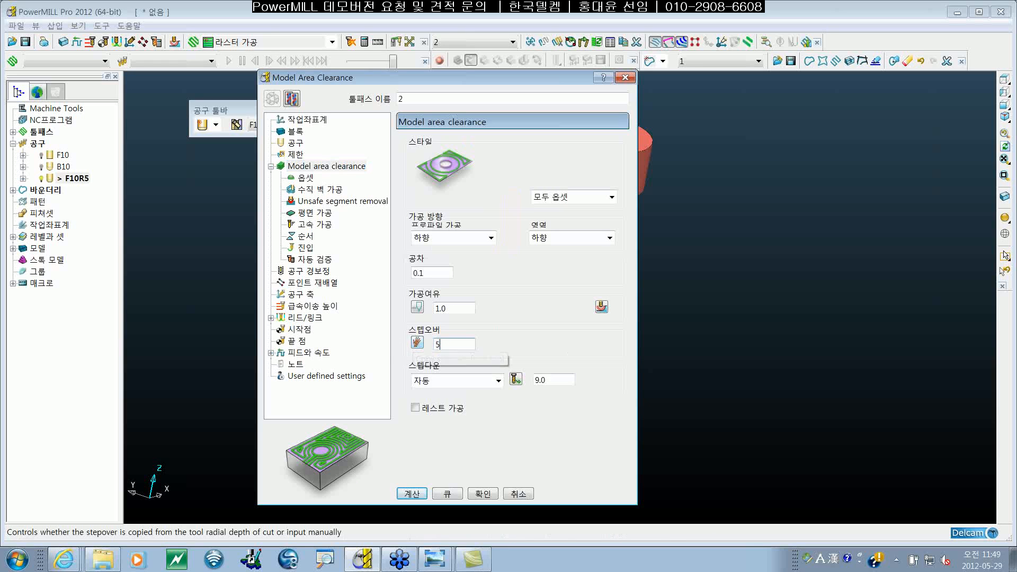
left_click(418, 343)
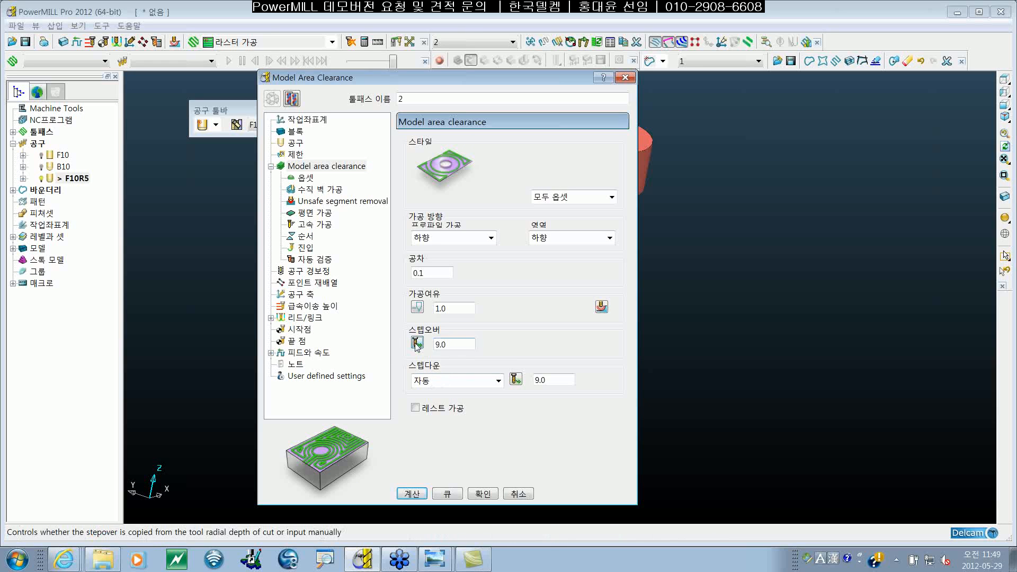
Step: Check the selected tool's diameter and return to the area clearance settings
left_click(295, 143)
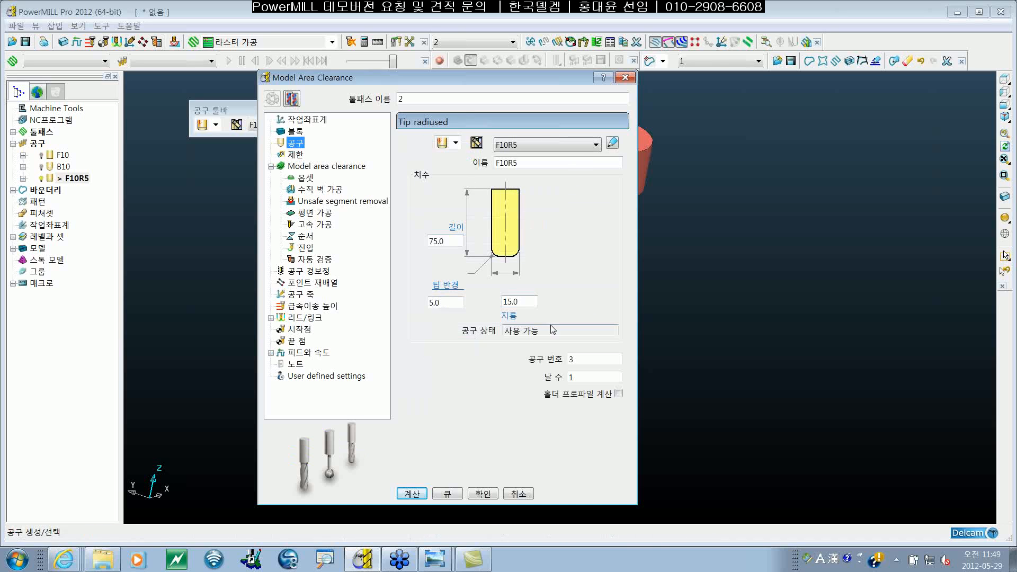
left_click(527, 301)
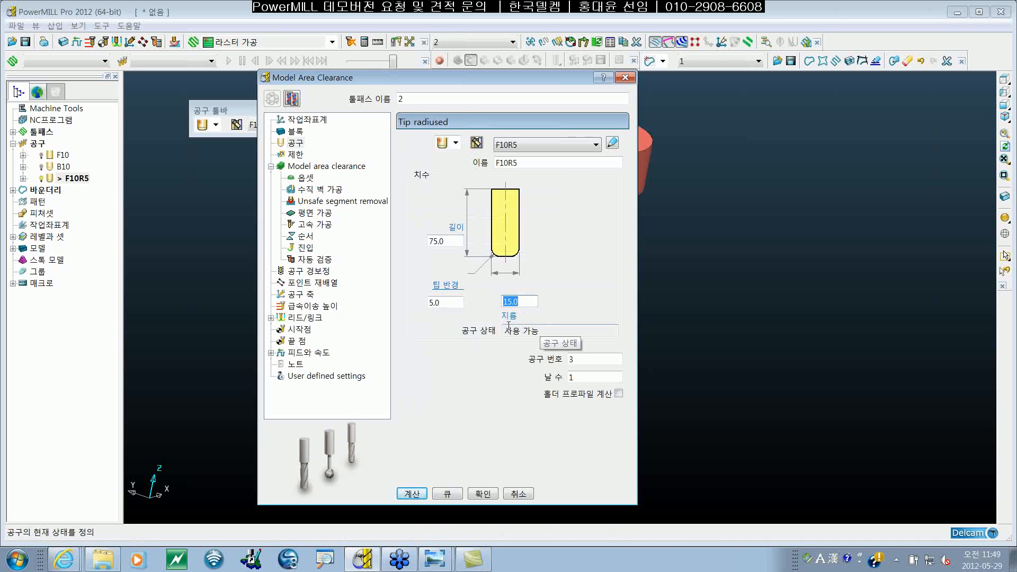
left_click(310, 167)
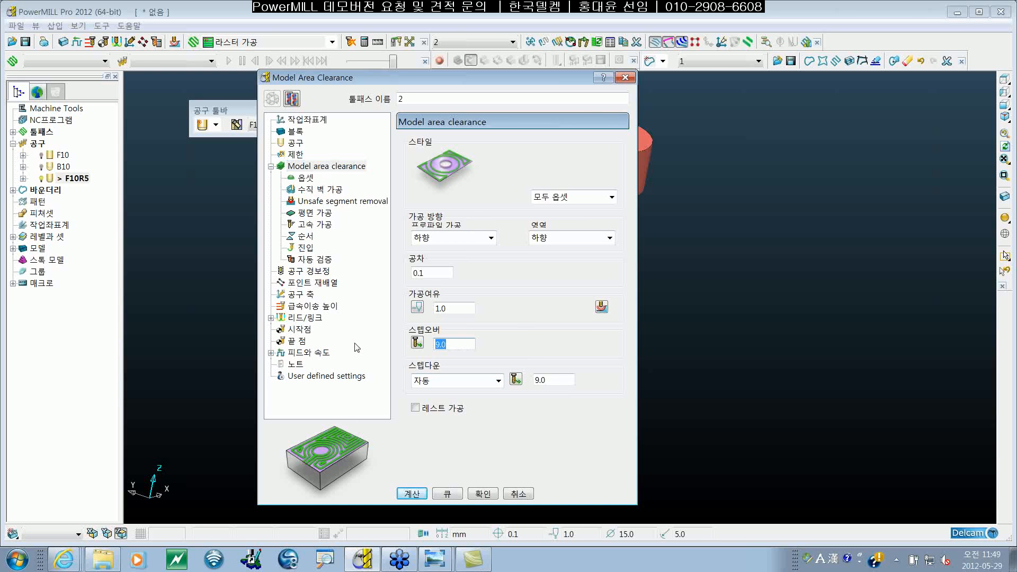
Step: Override the area clearance stepover with 5 mm and copy the stepover from the tool again
type("5")
key("Return")
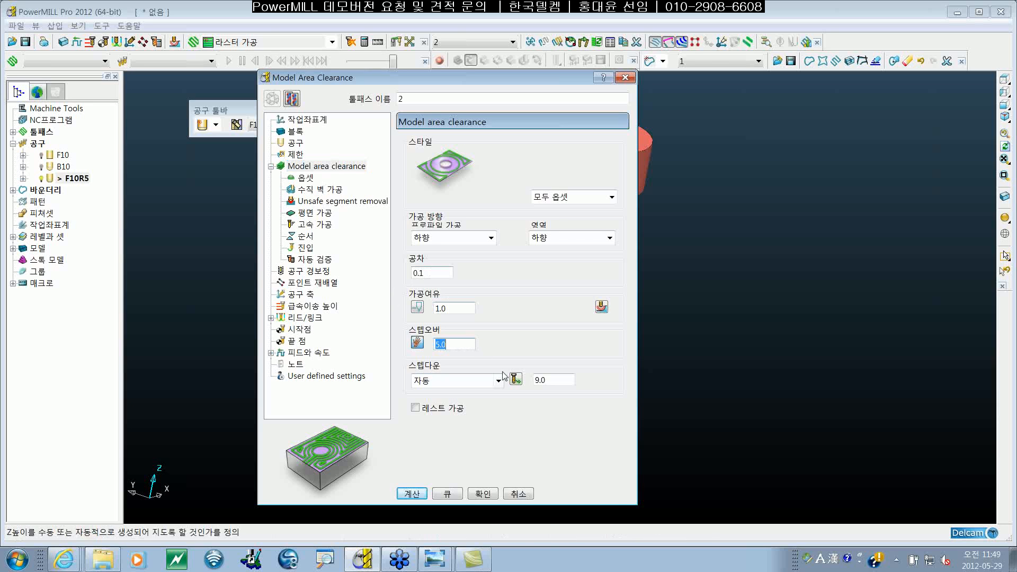
left_click(473, 341)
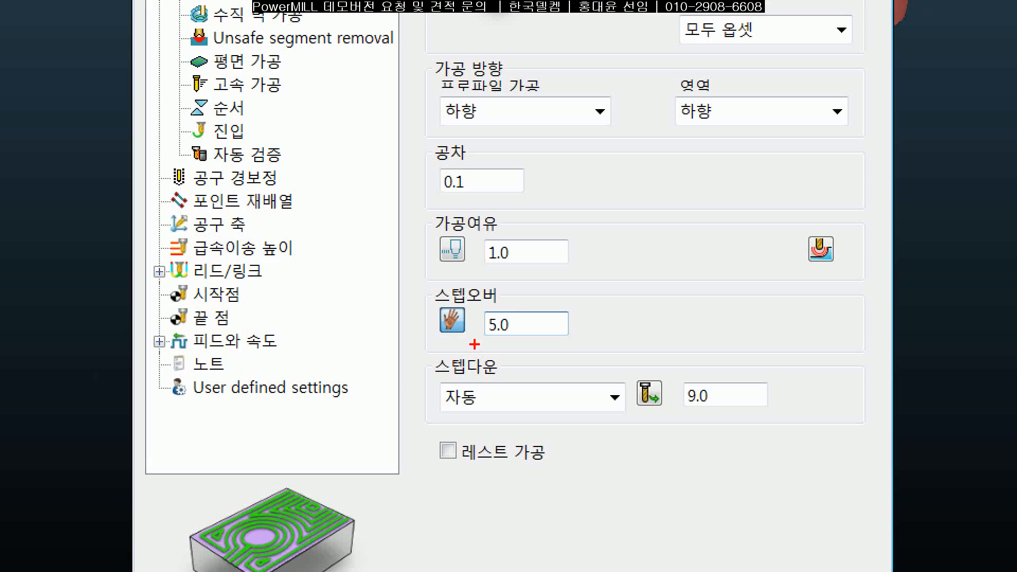
left_click_drag(474, 344, 483, 362)
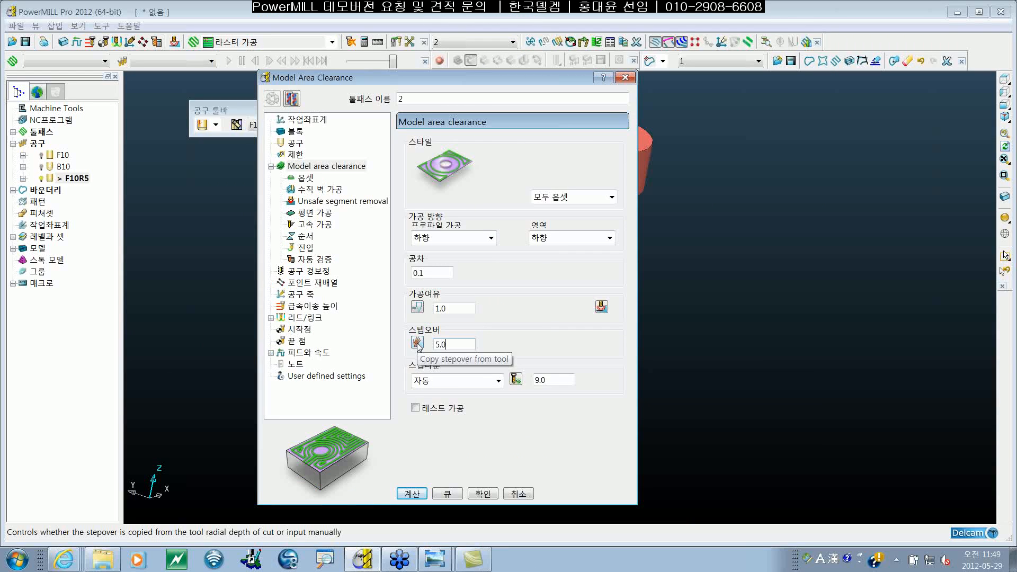
left_click(417, 344)
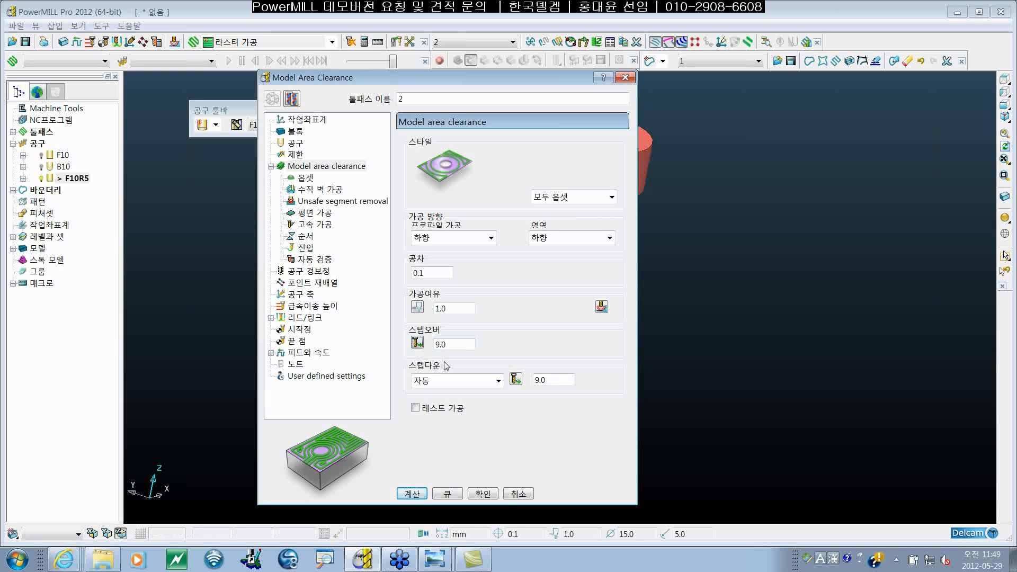
Step: Repeat the manual 5 mm stepover override and restore the stepover taken from the tool
left_click(442, 345)
left_click(420, 343)
left_click_drag(454, 345, 399, 350)
type("5")
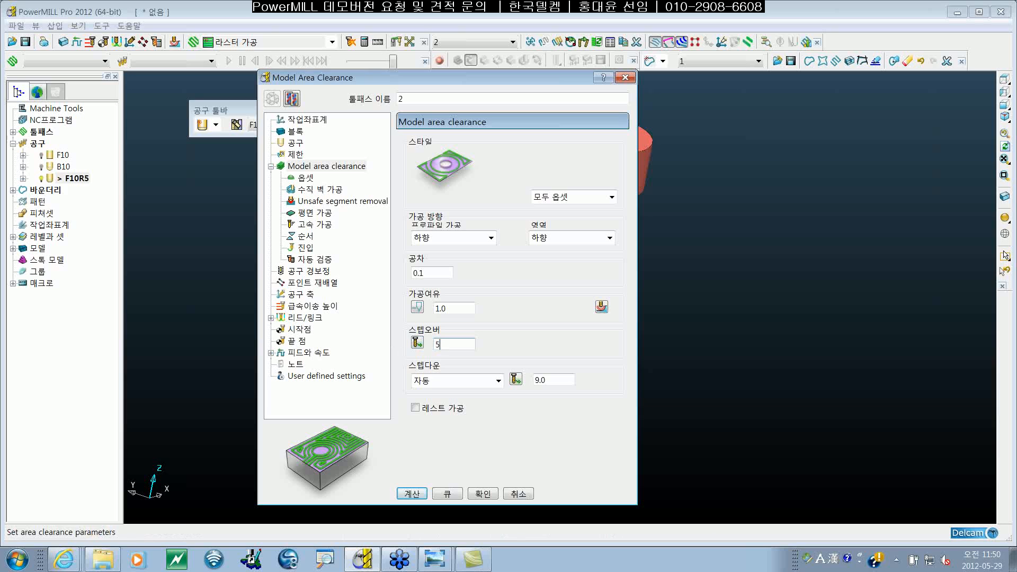
key("Return")
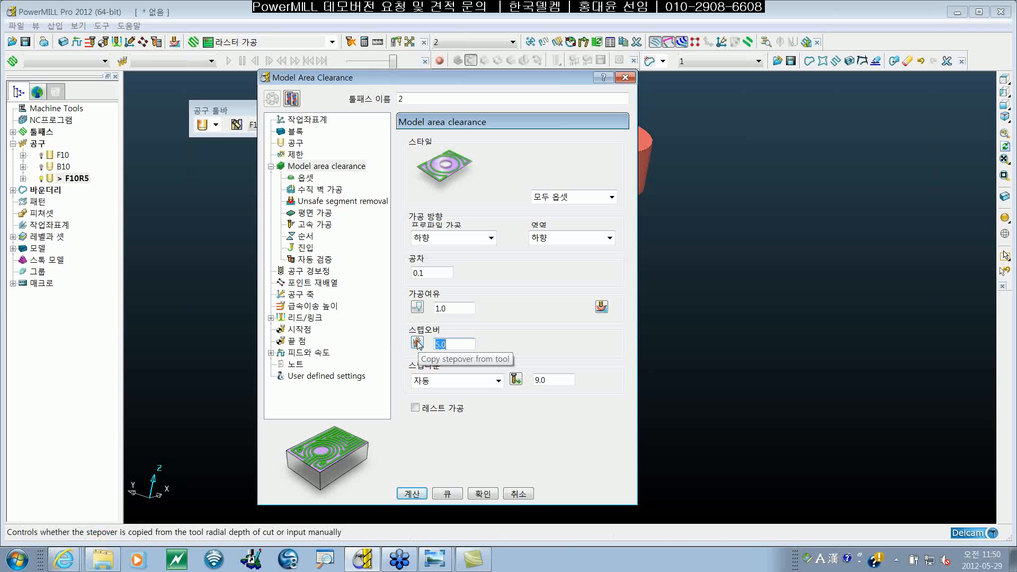
left_click(417, 343)
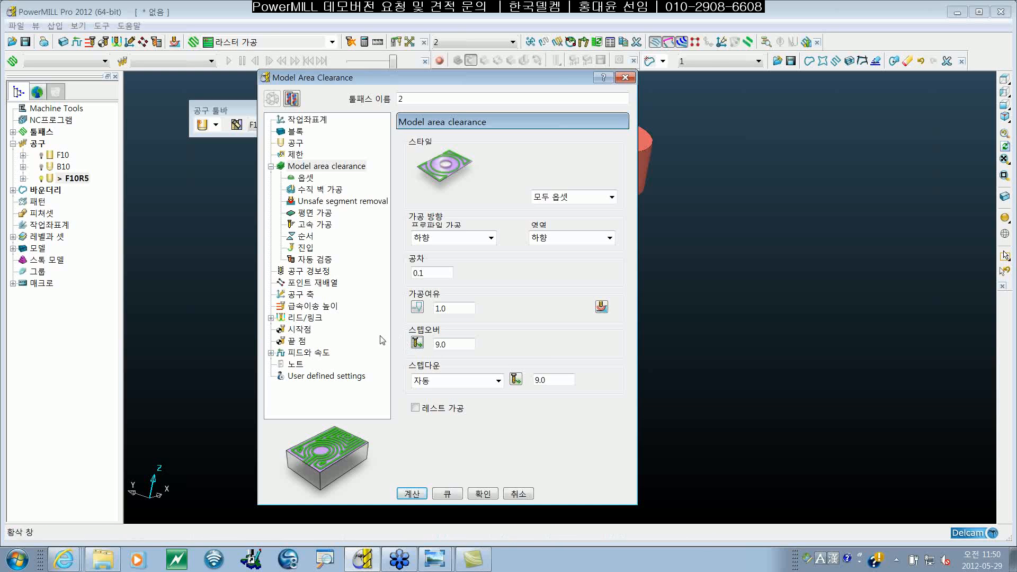
Step: Review the toolpath's feeds and speeds and compare them with the automatic loading settings in the tool feeds and speeds options
left_click(317, 353)
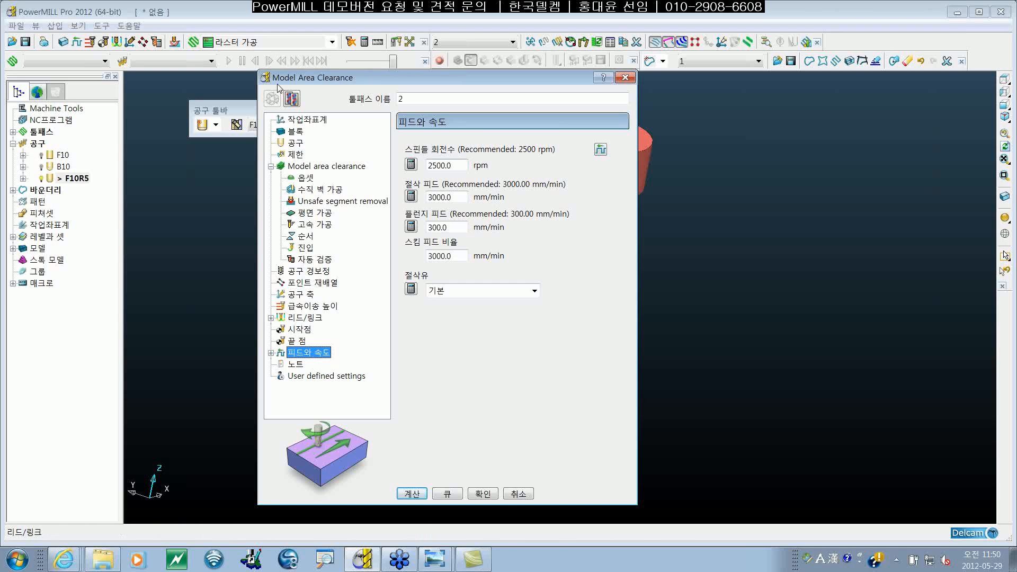
left_click(99, 27)
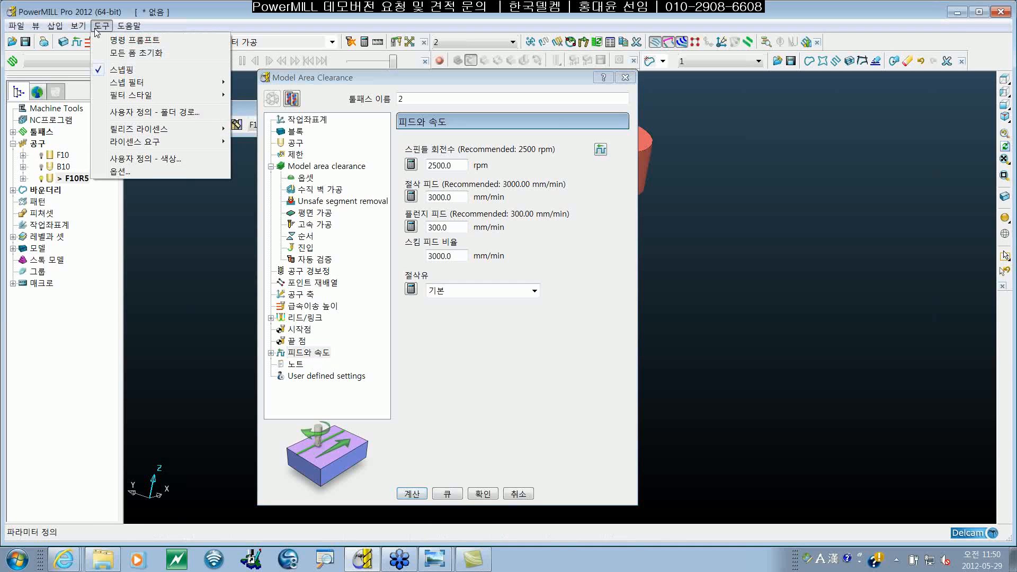
left_click(148, 173)
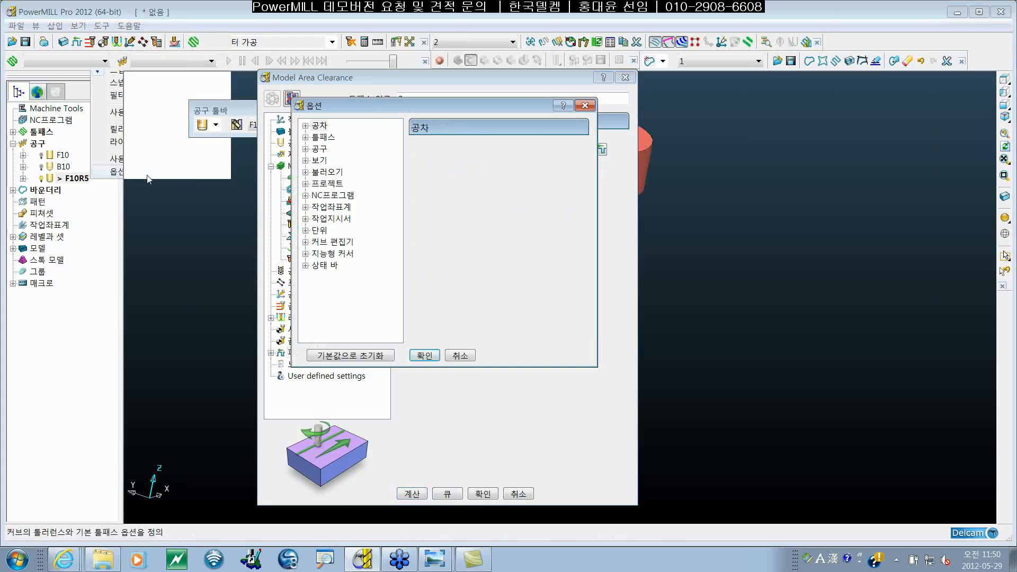
left_click(306, 149)
left_click(341, 160)
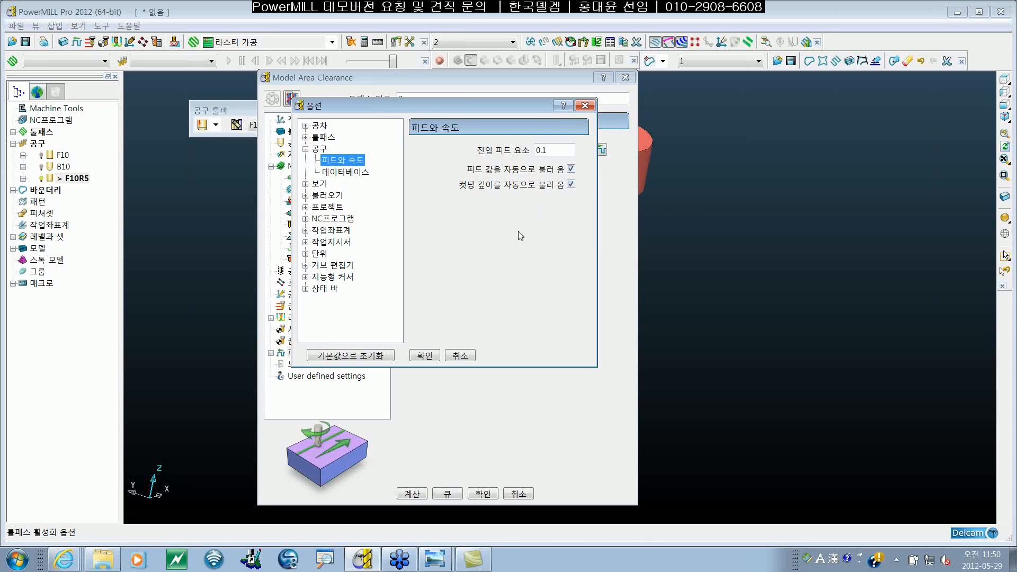
Step: Override the spindle speed with 2000 rpm, restore the speed recommended by the tool, and accept the toolpath settings
left_click(424, 359)
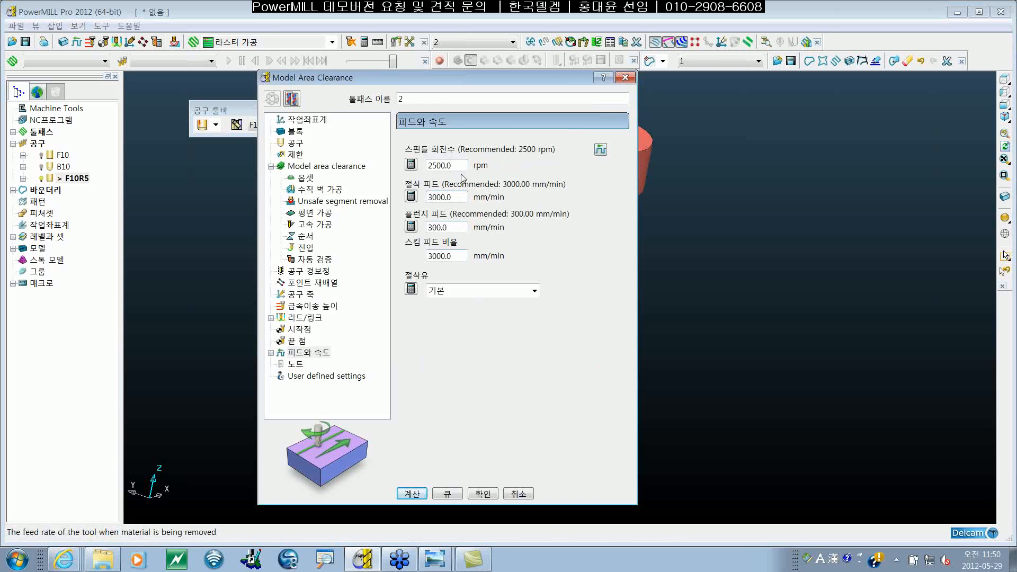
left_click_drag(460, 166, 358, 166)
type("20")
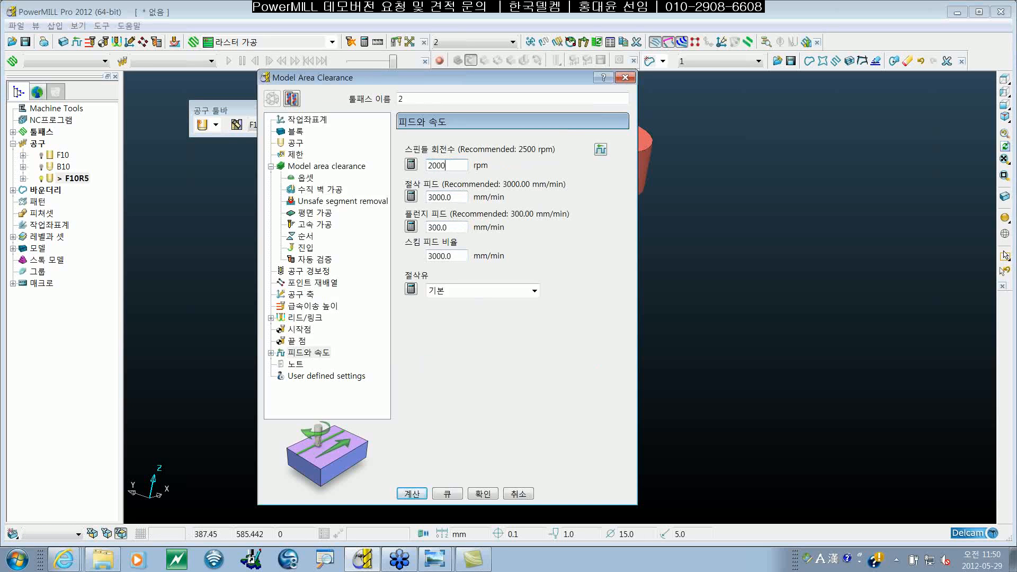
key("Return")
left_click(411, 165)
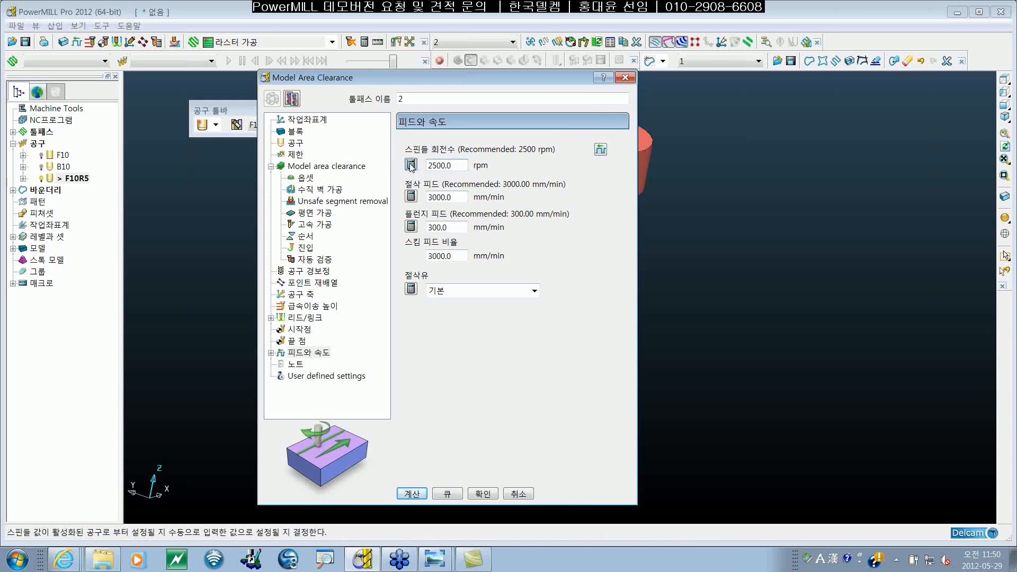
double_click(448, 166)
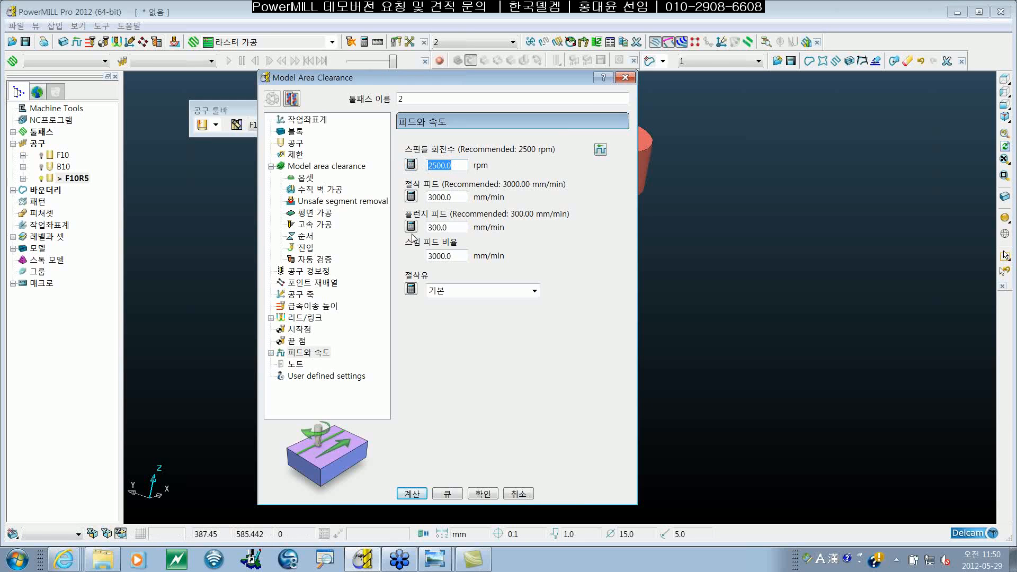
left_click(483, 494)
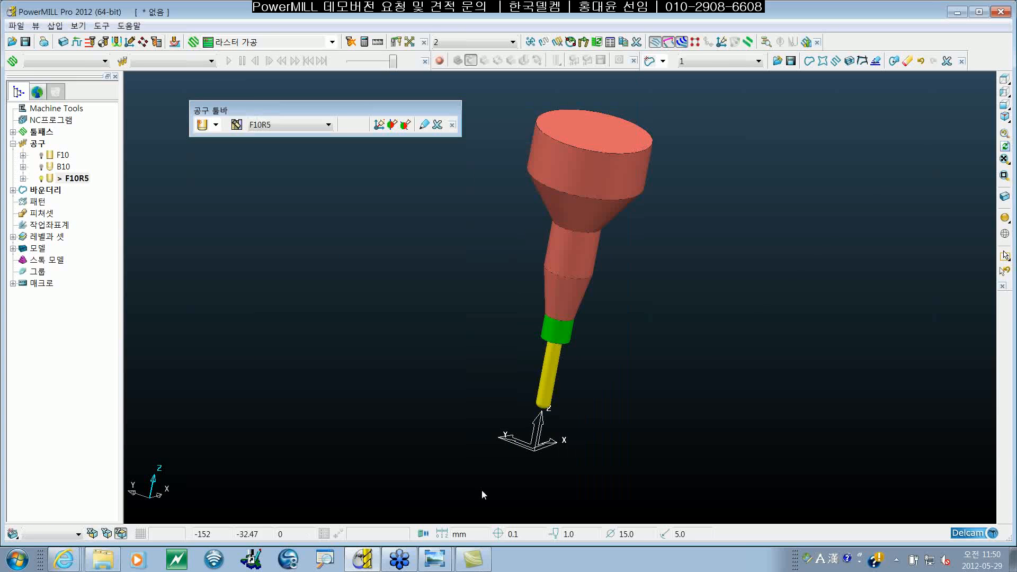
Step: Review the tool database options and the automatic loading settings for tool feeds and cutting depths
left_click(101, 25)
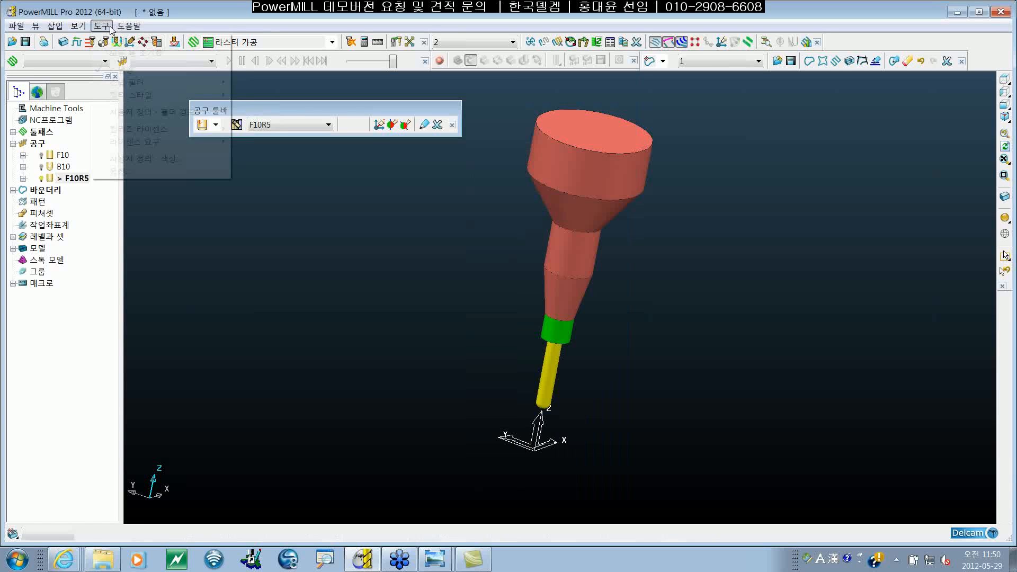
left_click(144, 174)
left_click(306, 149)
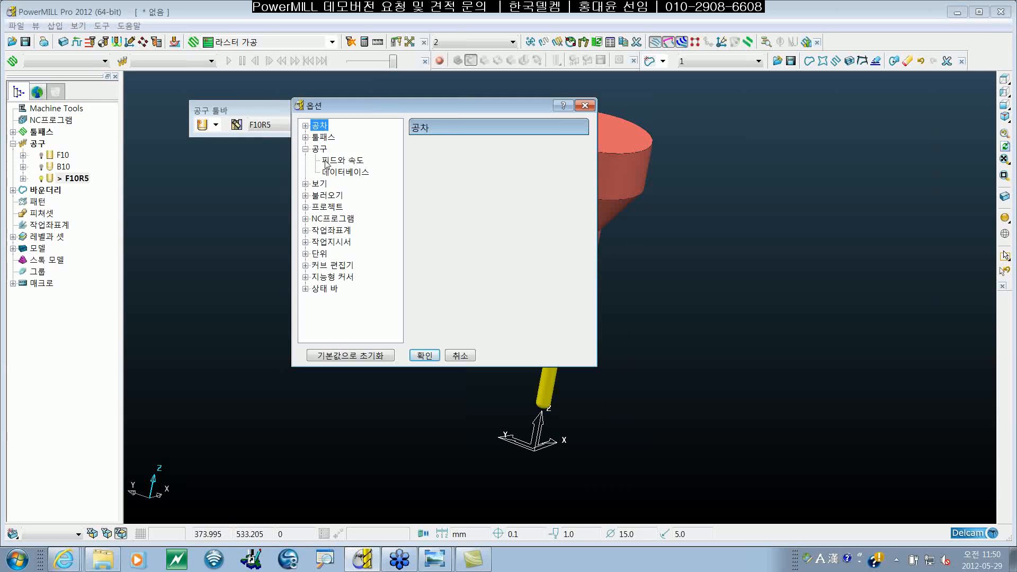
left_click(325, 161)
left_click(368, 173)
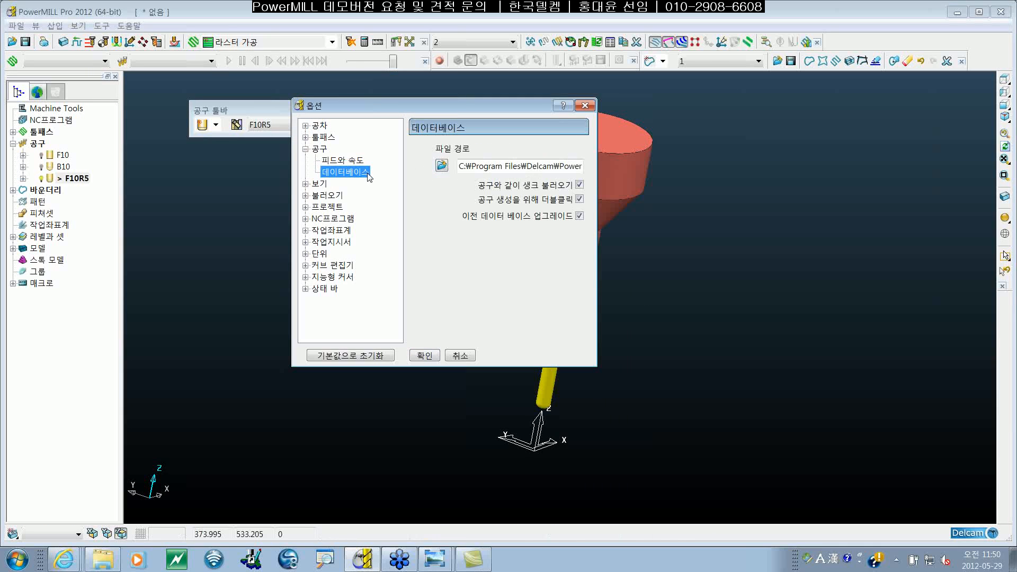
left_click(357, 161)
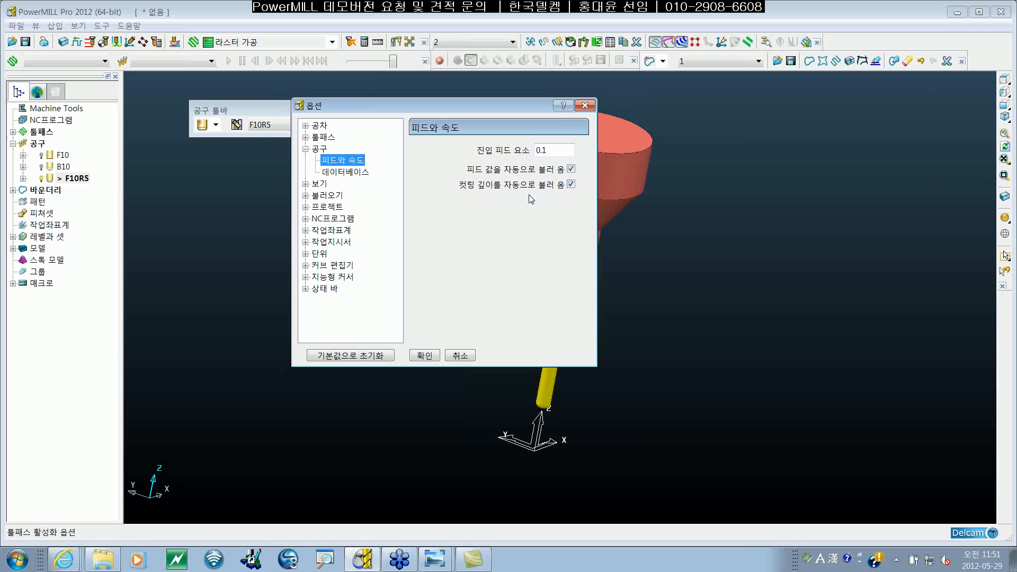
left_click(424, 355)
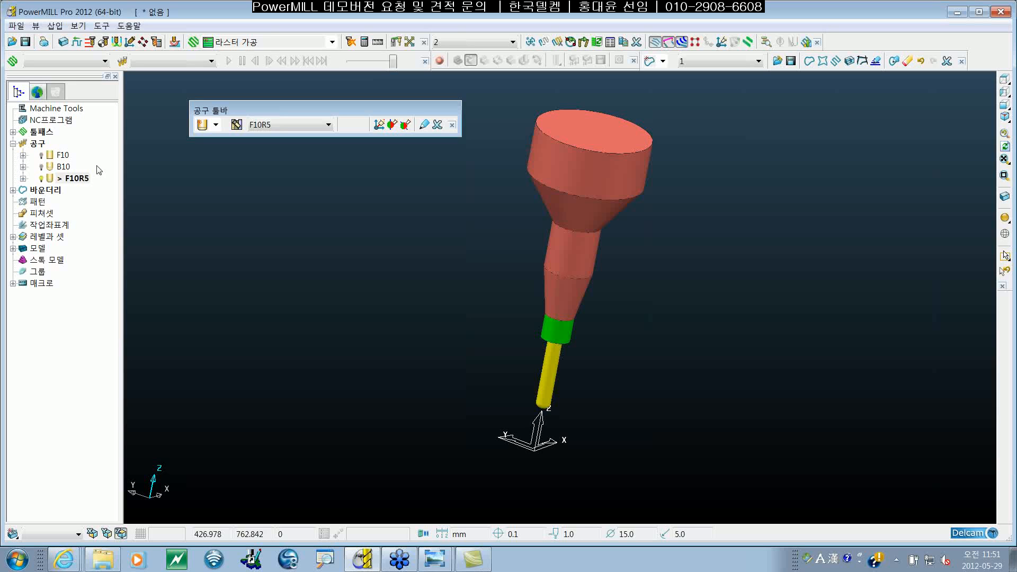
Step: Open the general finishing entry in tool F10R5's cutting data for editing
left_click(77, 180)
right_click(76, 182)
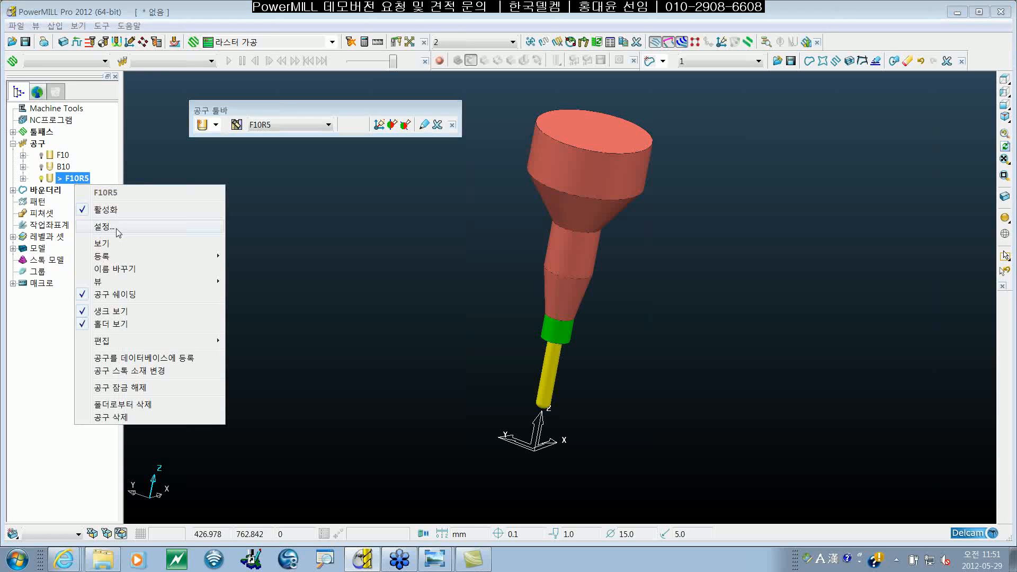
left_click(117, 230)
left_click_drag(383, 141, 411, 140)
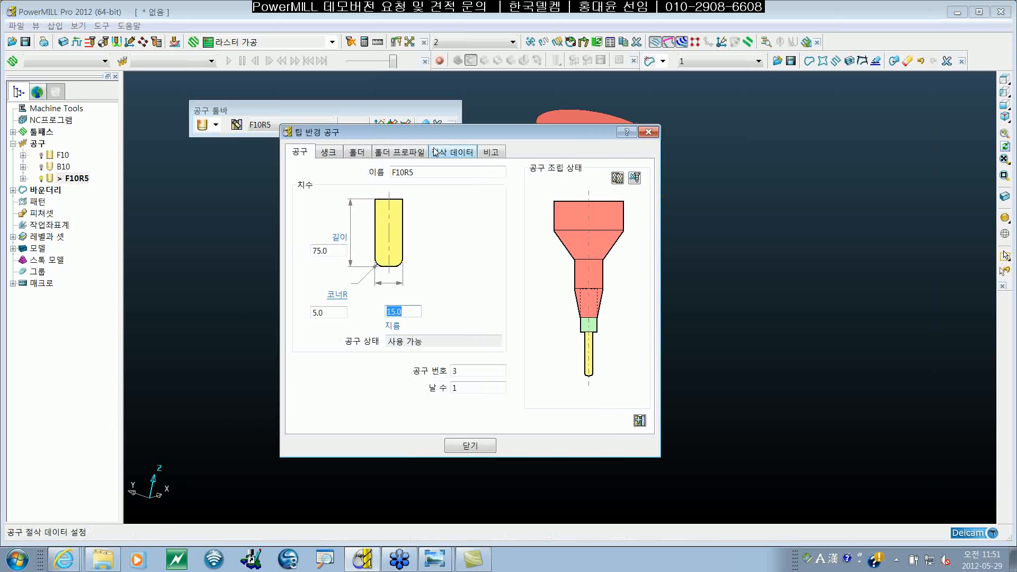
left_click(452, 152)
left_click(483, 253)
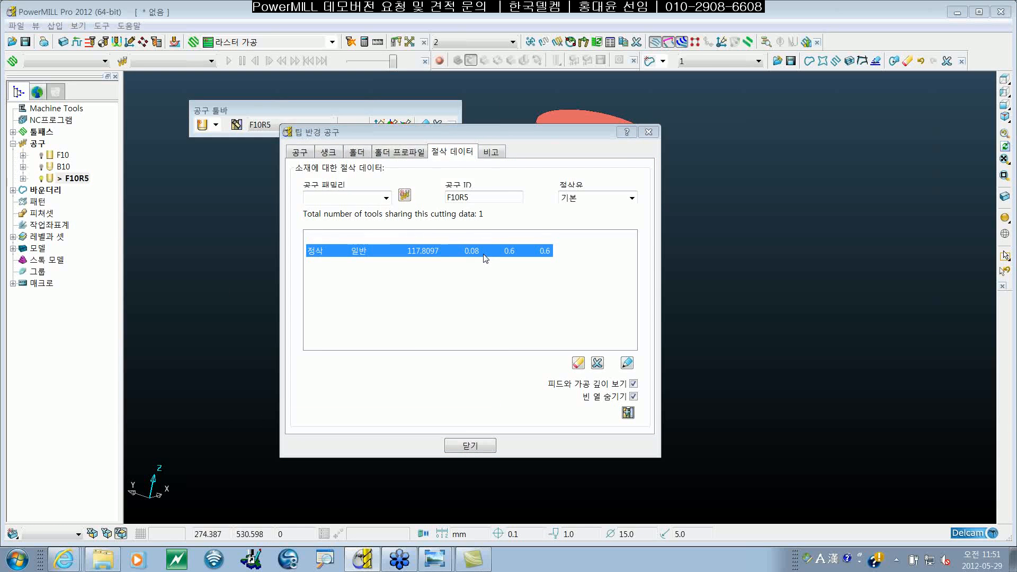
left_click(627, 363)
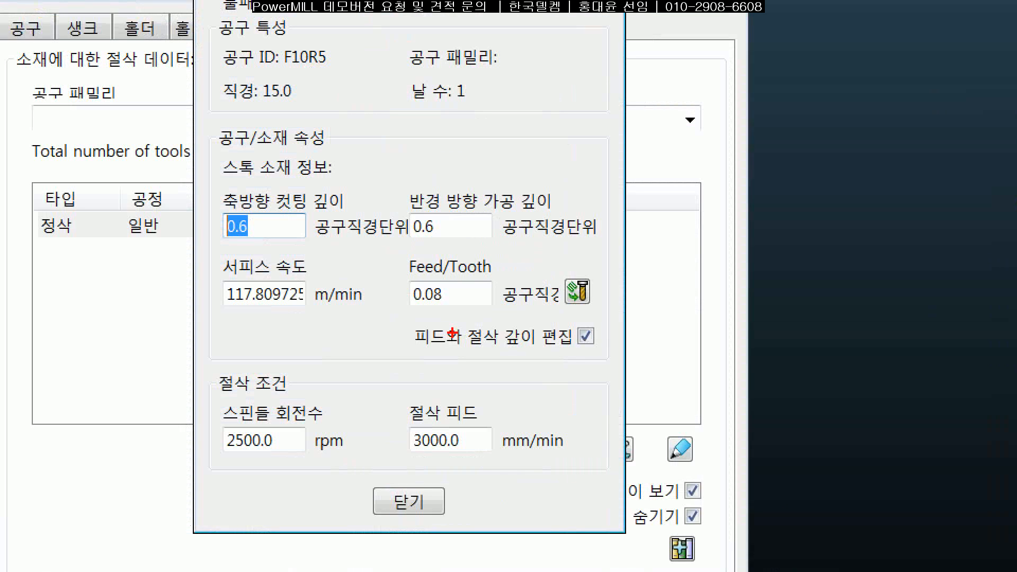
Step: Switch the entry's feed per tooth and cutting depths from tool-diameter units to millimetres
mouse_move(398, 354)
left_mouse_down()
mouse_move(596, 306)
mouse_move(428, 312)
mouse_move(399, 340)
mouse_move(401, 362)
left_mouse_up()
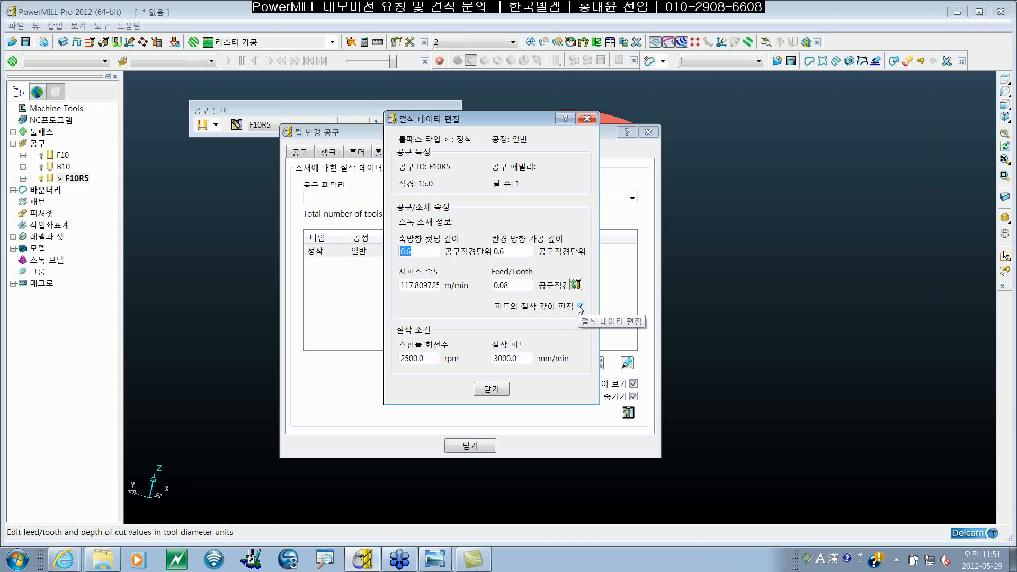
left_click(570, 327)
left_click(580, 307)
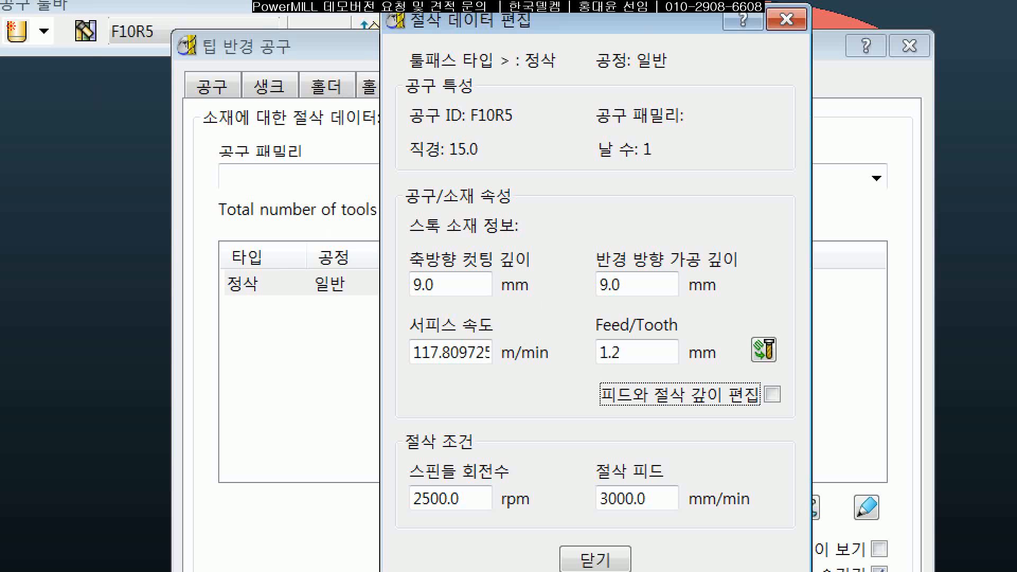
left_click_drag(486, 288, 517, 288)
left_click_drag(587, 284, 628, 284)
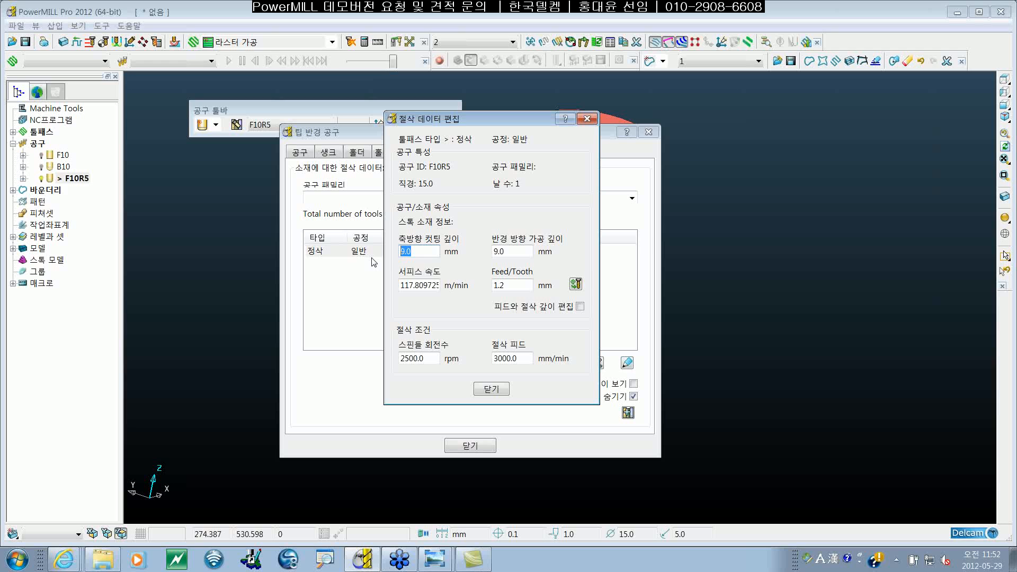
Step: Set F10R5's axial depth of cut to 6 mm and radial depth to 5 mm, and close the tool definition
type("6")
key("Tab")
type("5")
left_click(432, 253)
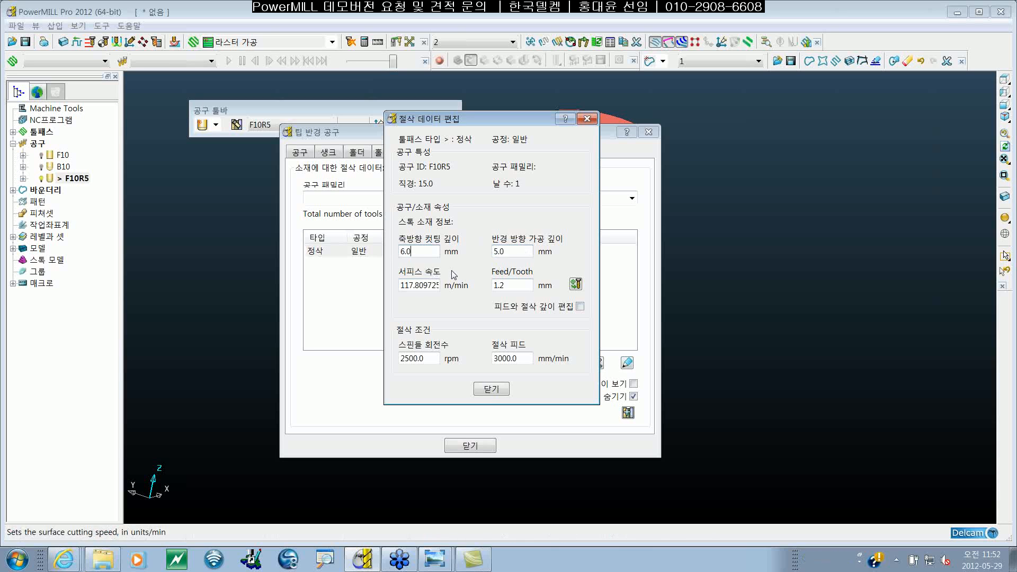
left_click(491, 389)
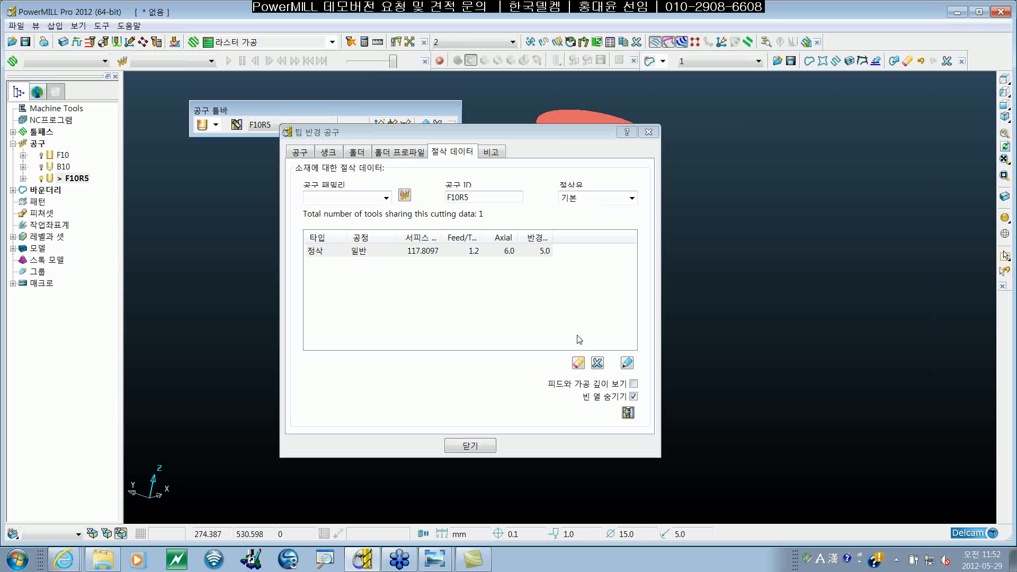
left_click(470, 445)
Step: Reopen toolpath 2's area clearance settings and reload the stepover and stepdown from tool F10R5
left_click(13, 132)
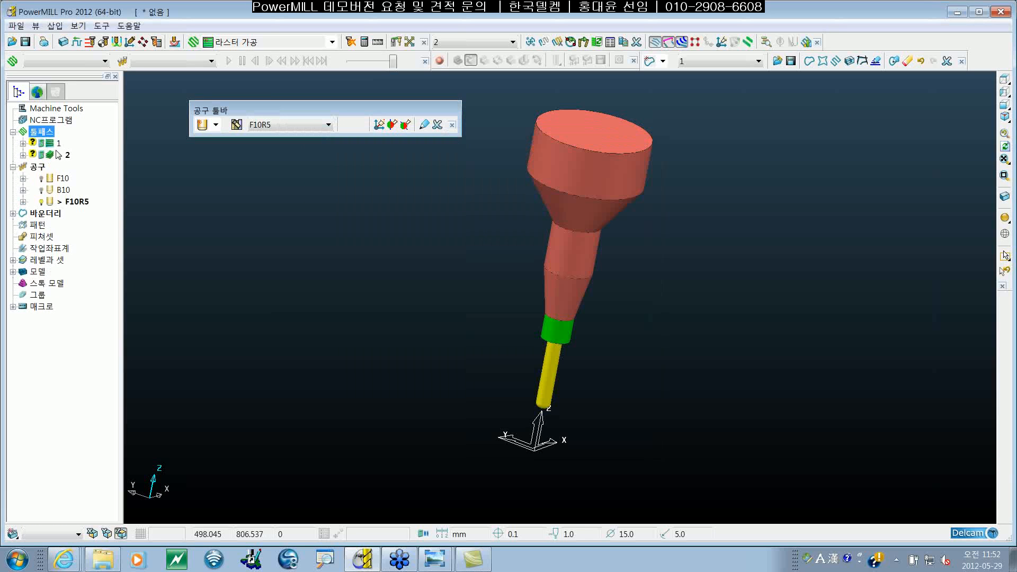
right_click(58, 156)
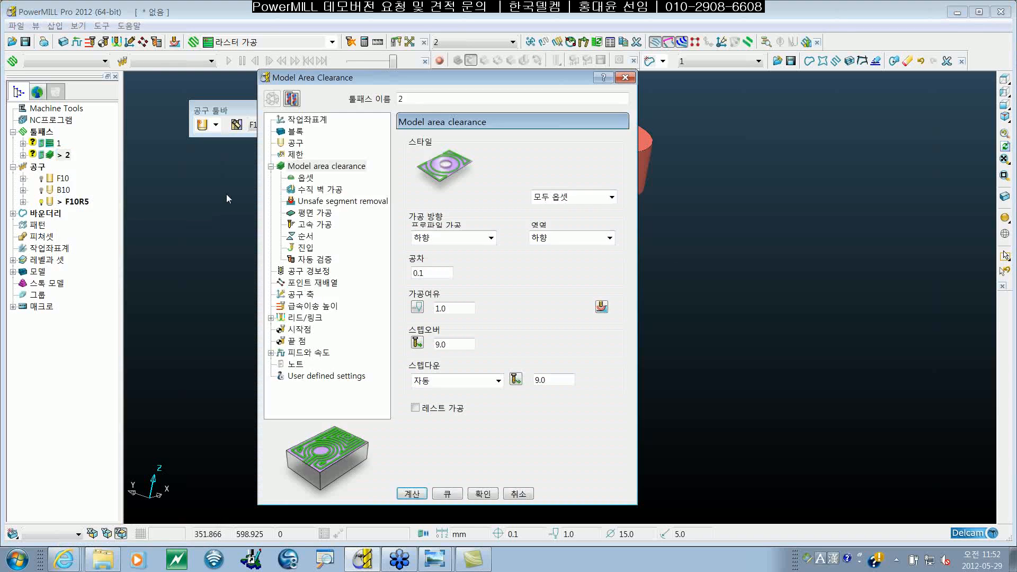
left_click(295, 142)
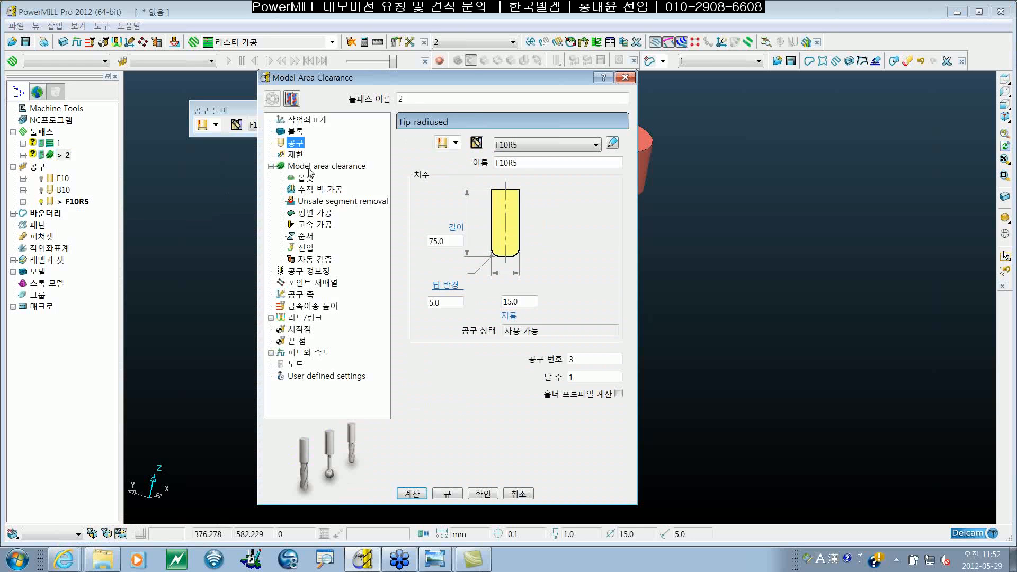
left_click(309, 168)
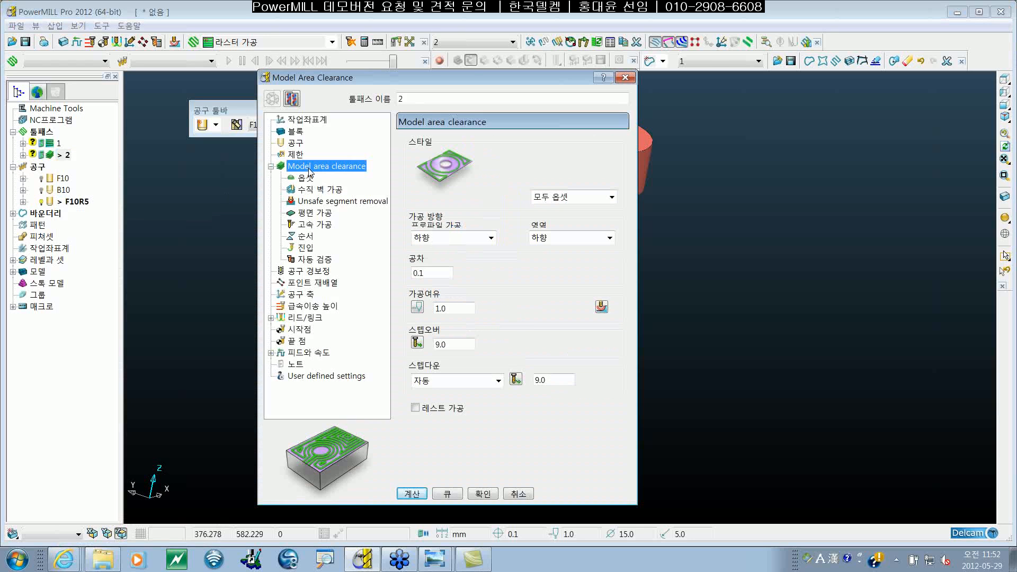
left_click(418, 344)
left_click(516, 379)
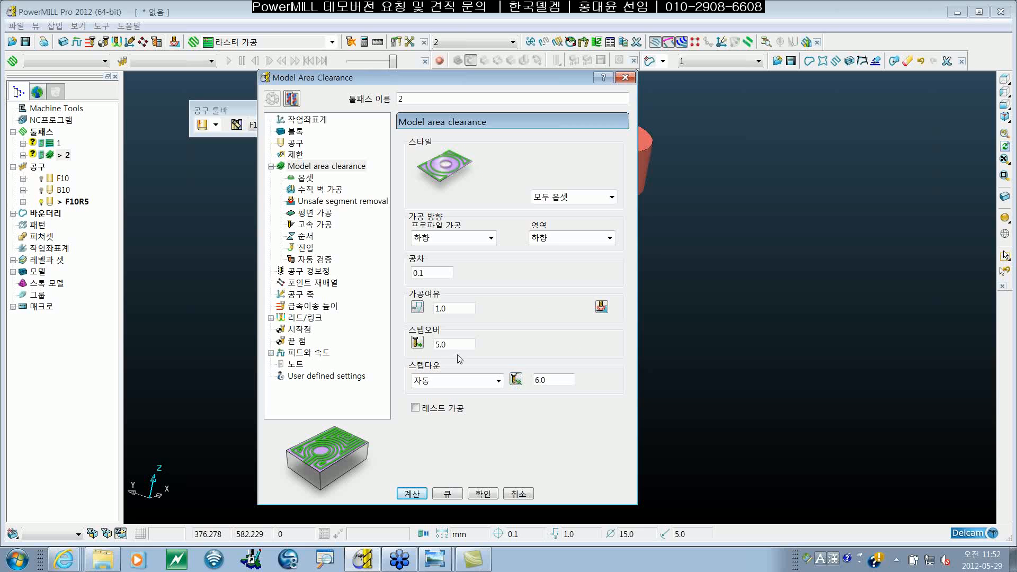
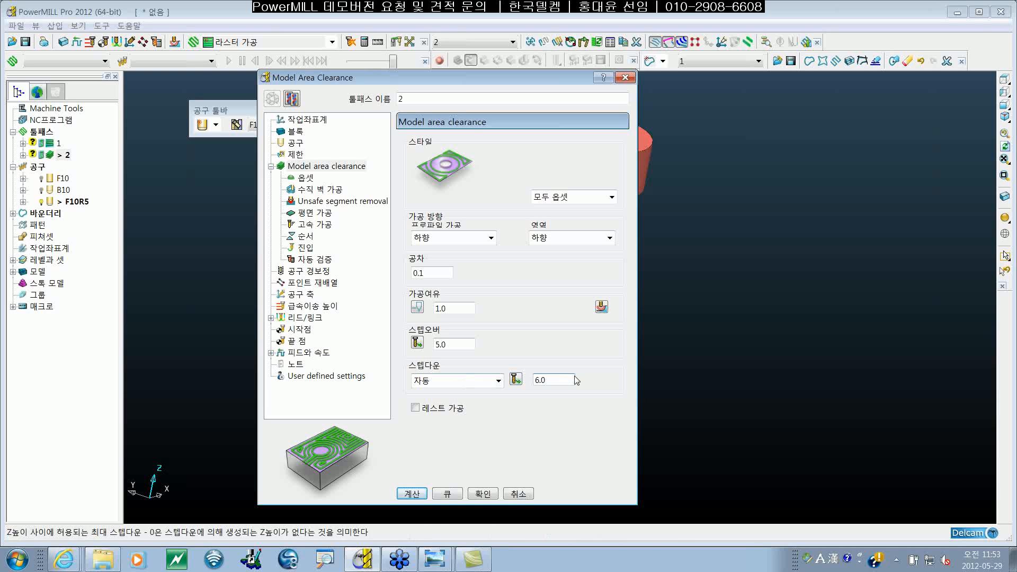
Step: Accept toolpath 2's area clearance settings and open the cutting data of tool F10R5
left_click(488, 495)
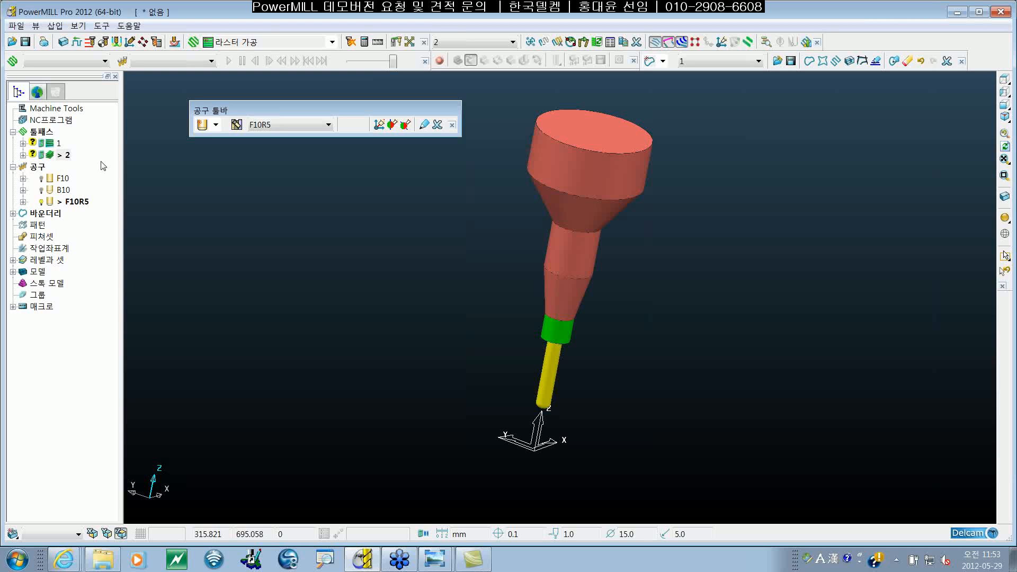
right_click(85, 203)
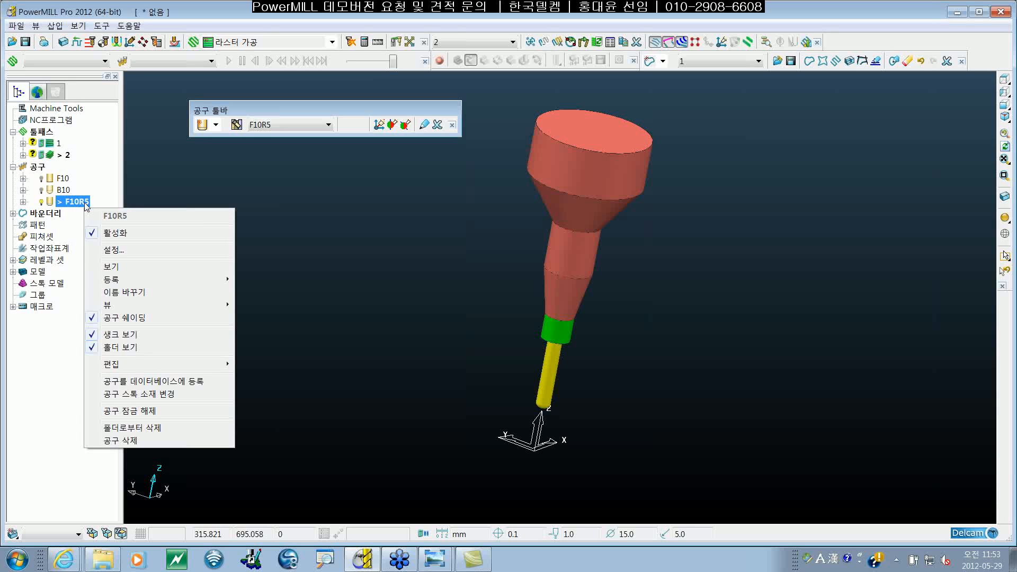
left_click(118, 250)
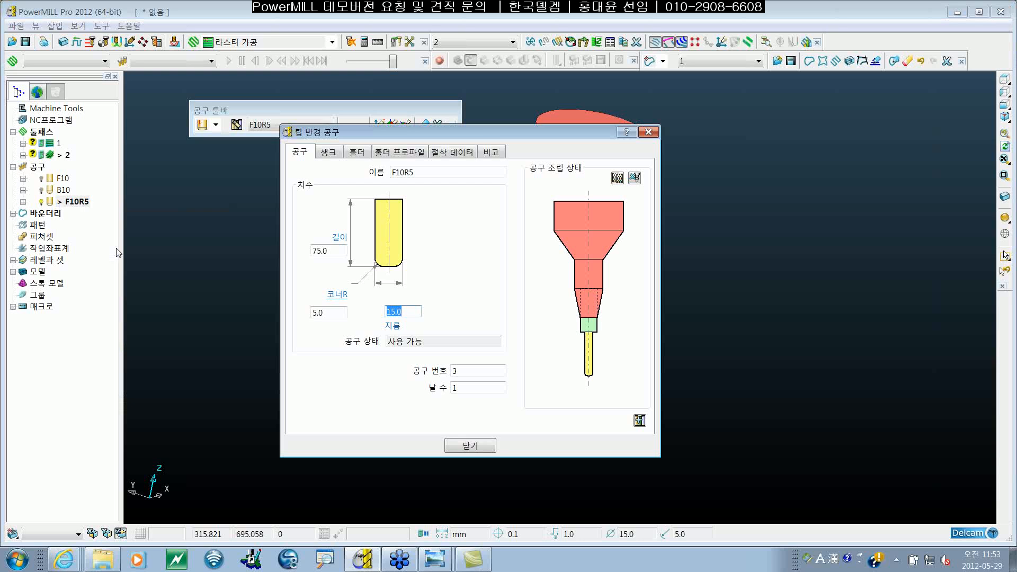
left_click(469, 155)
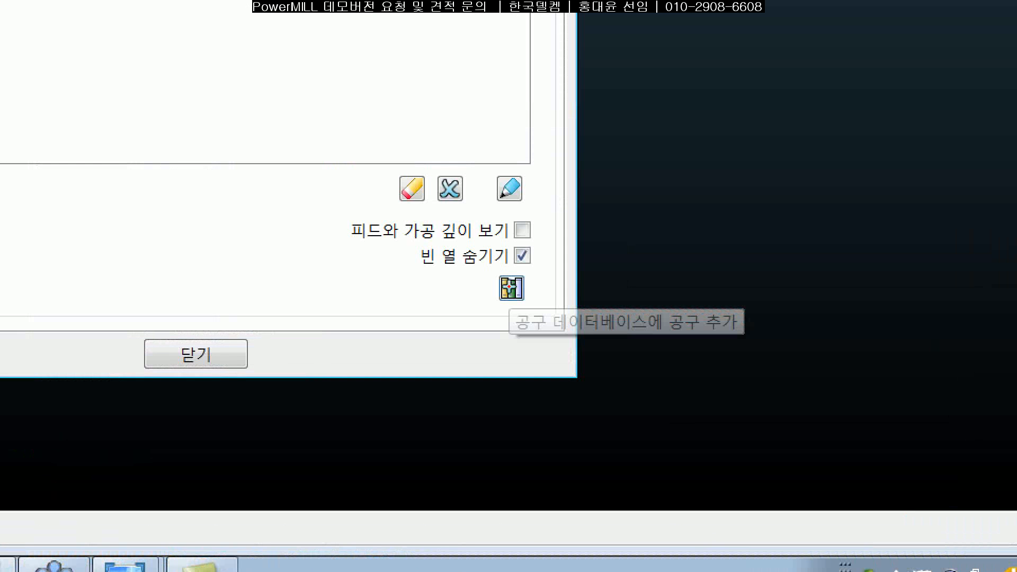
Step: Open the tool database export for F10R5 with tool geometry, holder dimensions and cutting data included
mouse_move(607, 418)
left_mouse_down()
mouse_move(564, 384)
mouse_move(605, 392)
mouse_move(586, 425)
left_mouse_up()
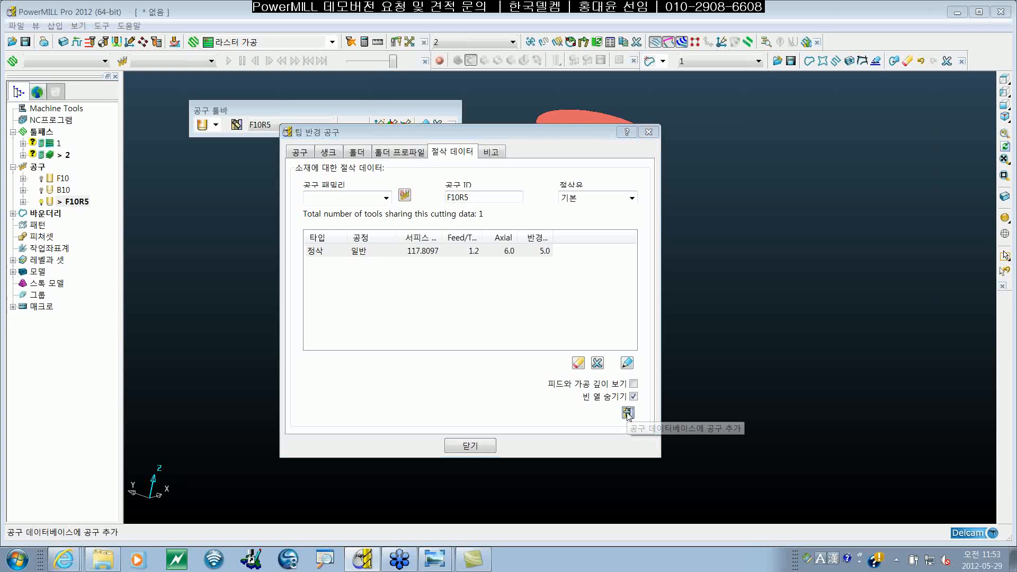
left_click(627, 412)
left_click_drag(211, 192, 448, 112)
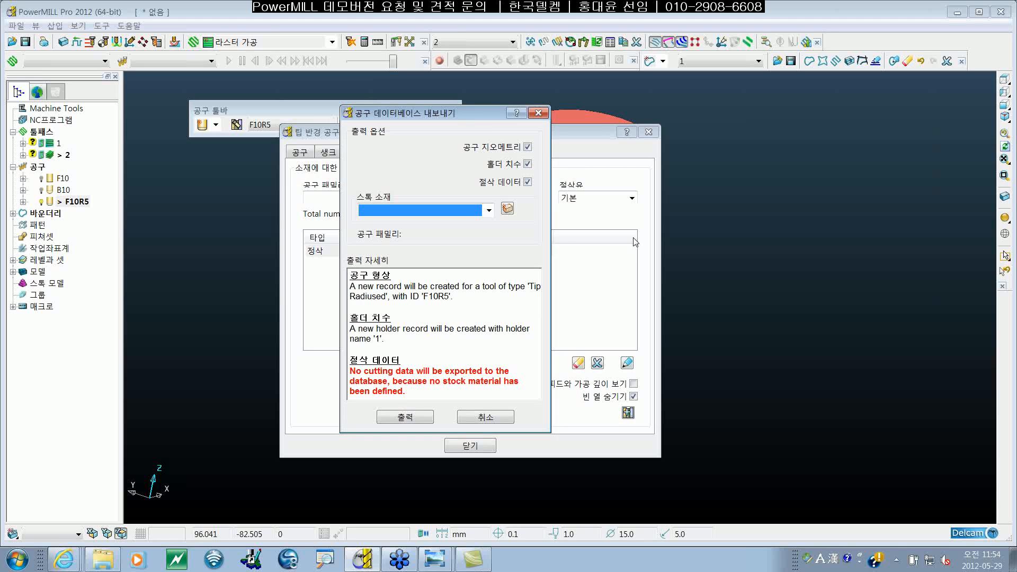
left_click_drag(481, 114, 482, 120)
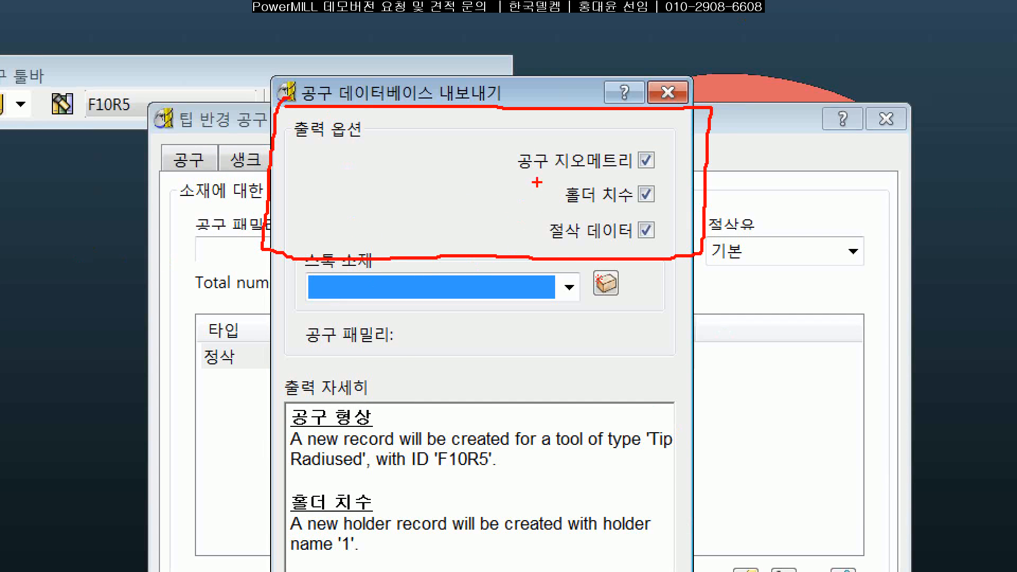
left_click_drag(507, 175, 672, 176)
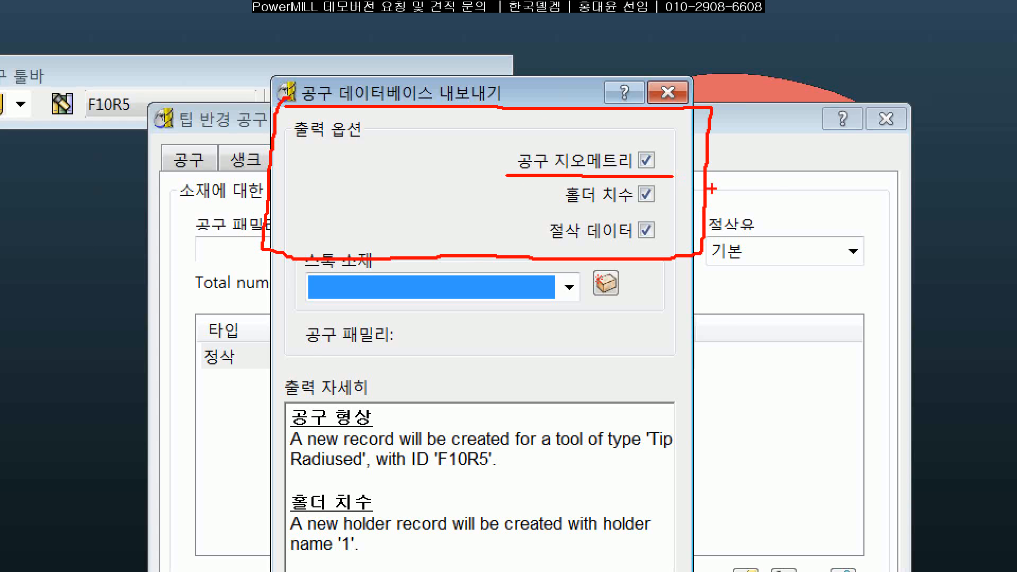
left_click_drag(495, 208, 692, 212)
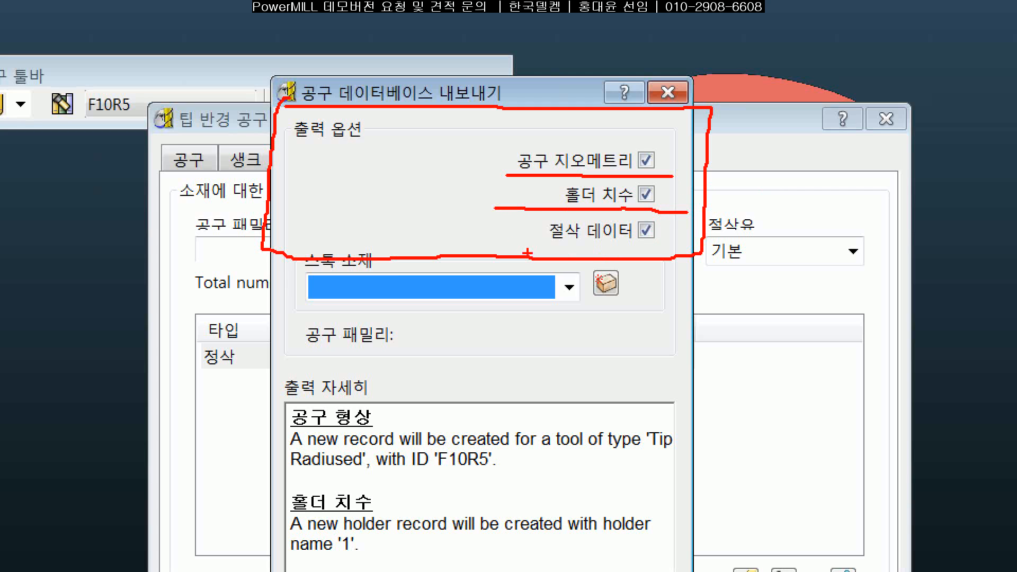
left_click_drag(507, 246, 671, 246)
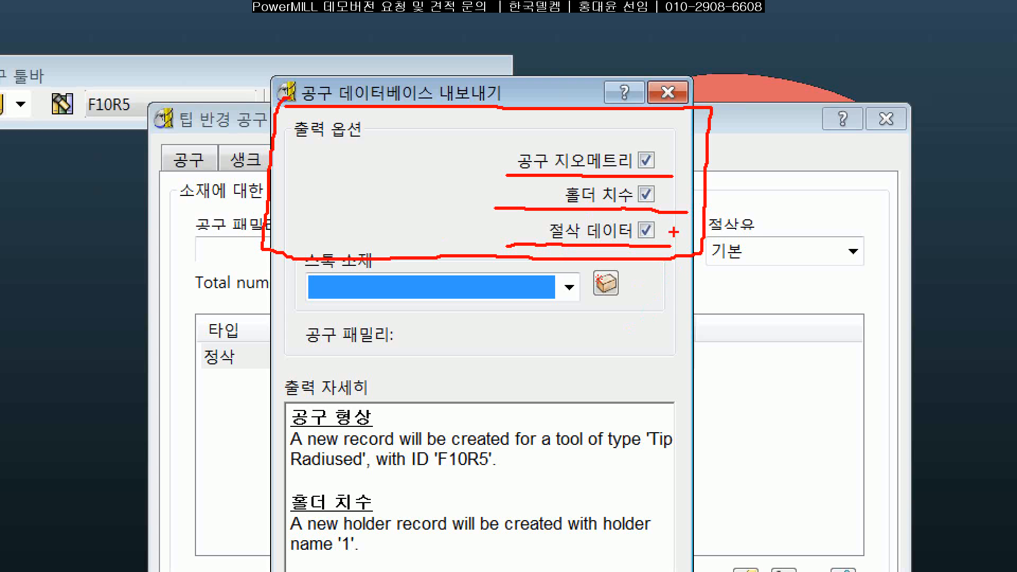
mouse_move(662, 158)
left_mouse_down()
mouse_move(693, 197)
mouse_move(683, 247)
left_mouse_up()
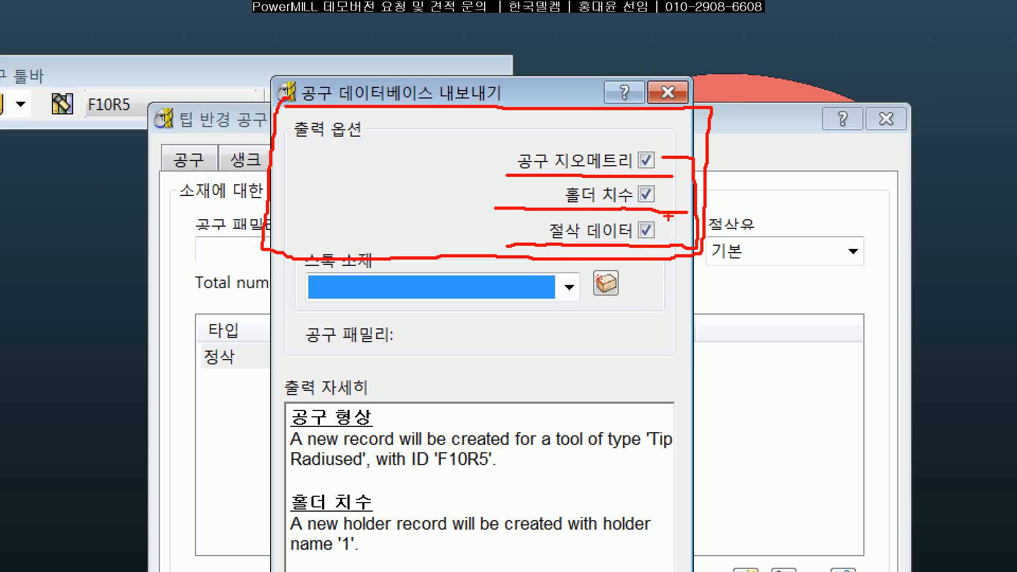
left_click_drag(672, 196, 694, 194)
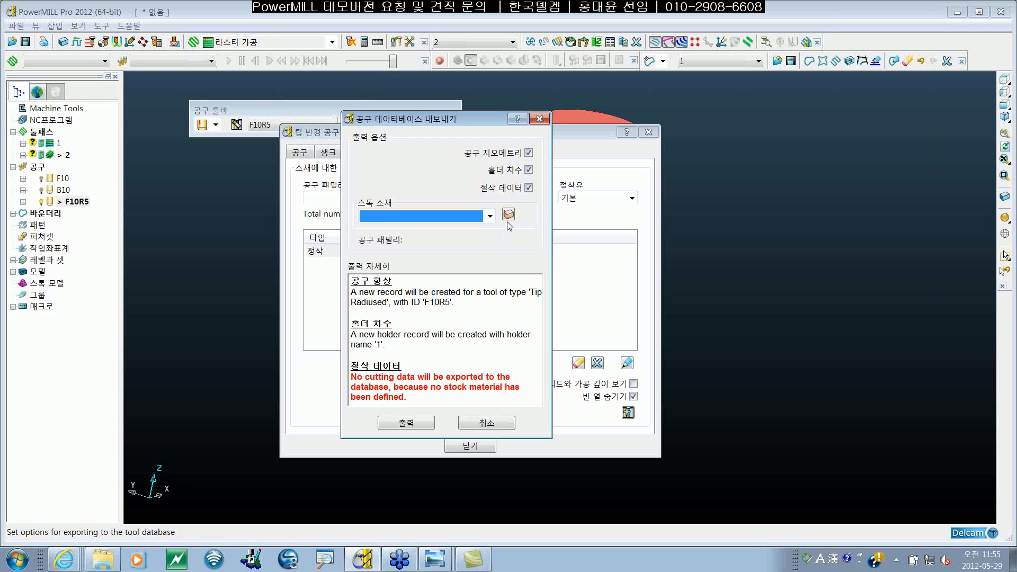
Step: Define a new stock material named STEEL for the F10R5 database export
left_click(491, 219)
left_click(491, 219)
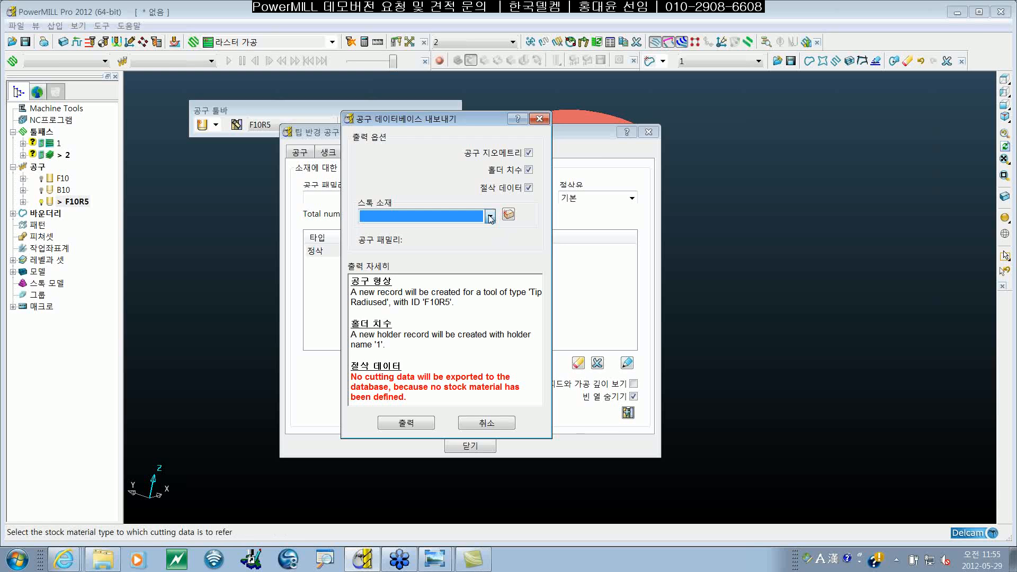
left_click(491, 219)
left_click(491, 218)
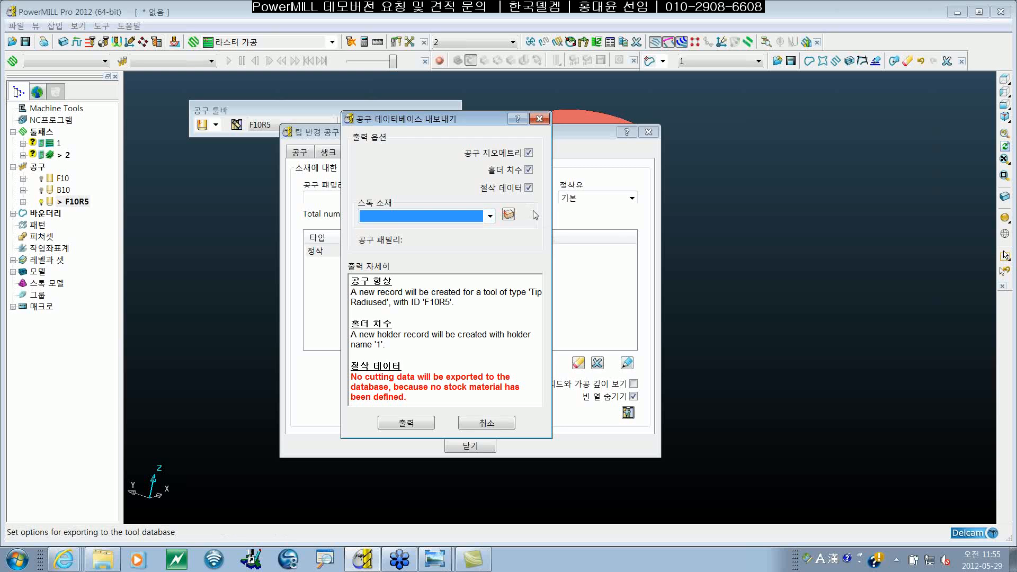
left_click(508, 214)
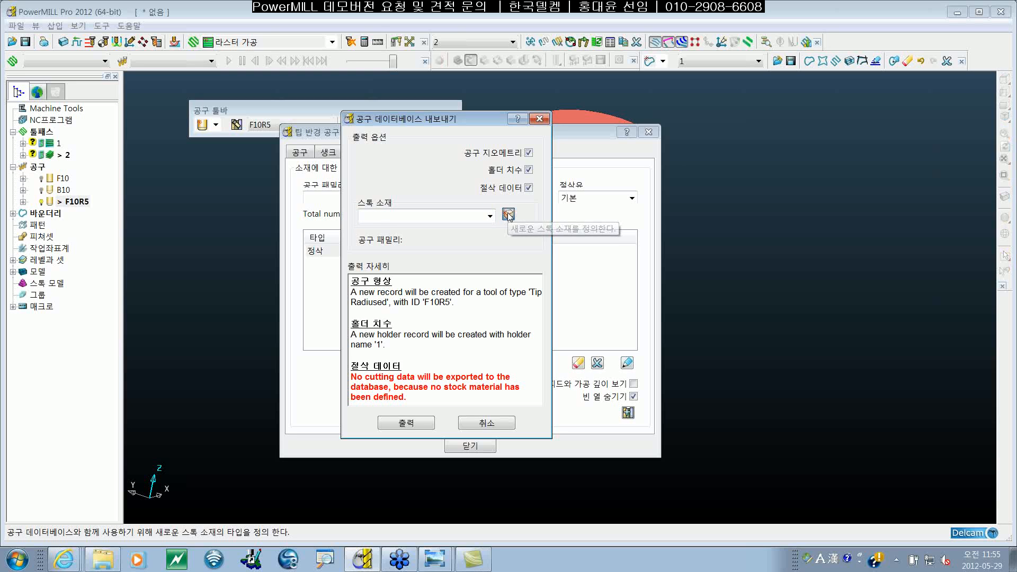
left_click(509, 215)
left_click_drag(518, 202, 535, 205)
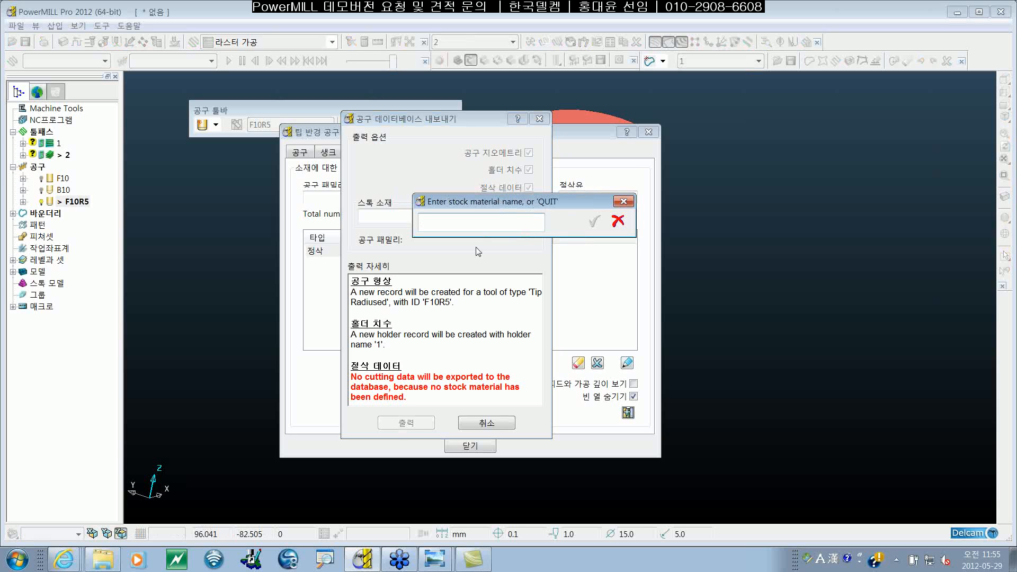
type("STEEL")
left_click(594, 221)
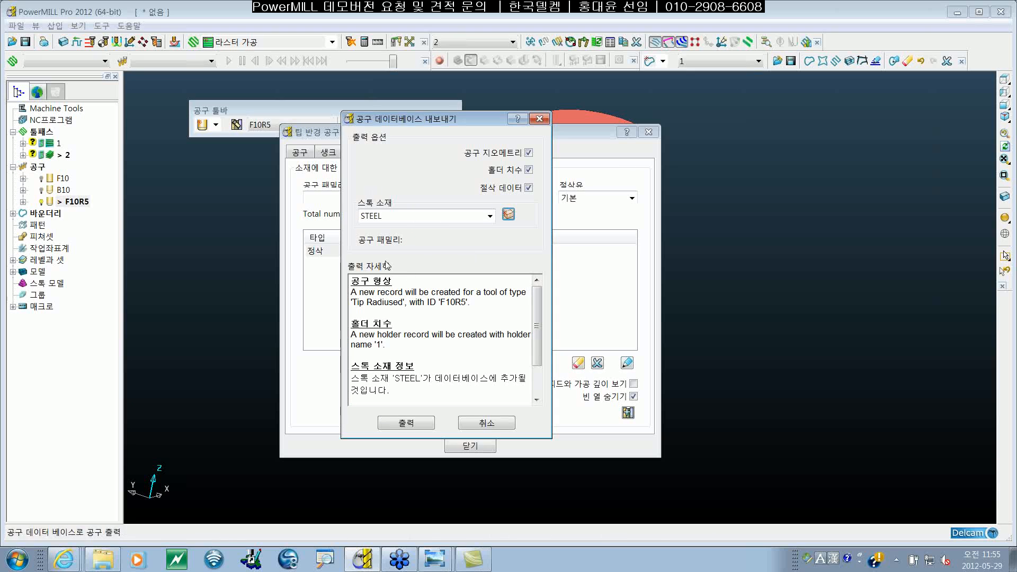
Step: Review the export details, export F10R5 to the tool database and close the tool definition
mouse_move(538, 320)
left_mouse_down()
mouse_move(540, 349)
mouse_move(539, 322)
left_mouse_up()
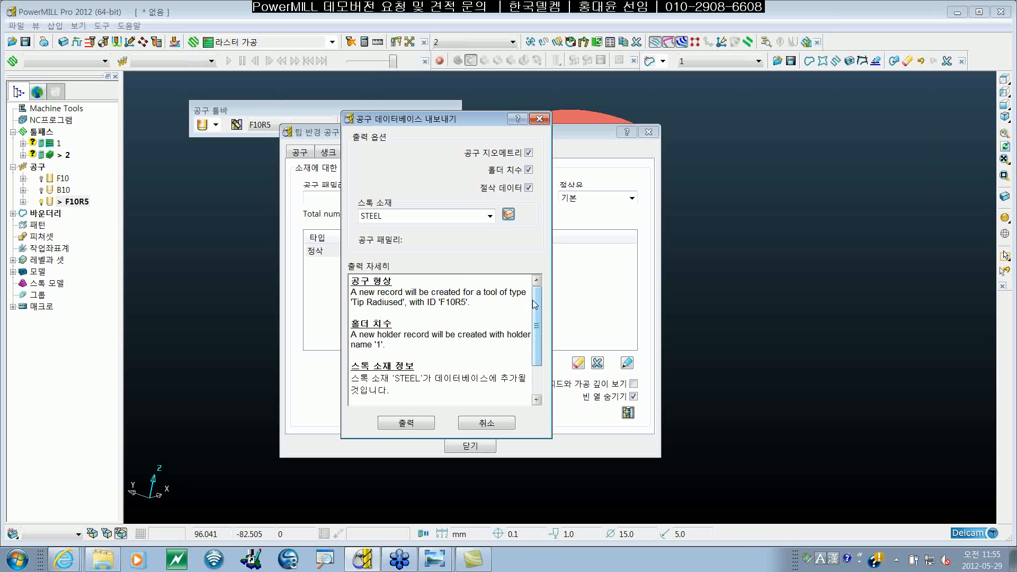
left_click_drag(536, 303, 535, 333)
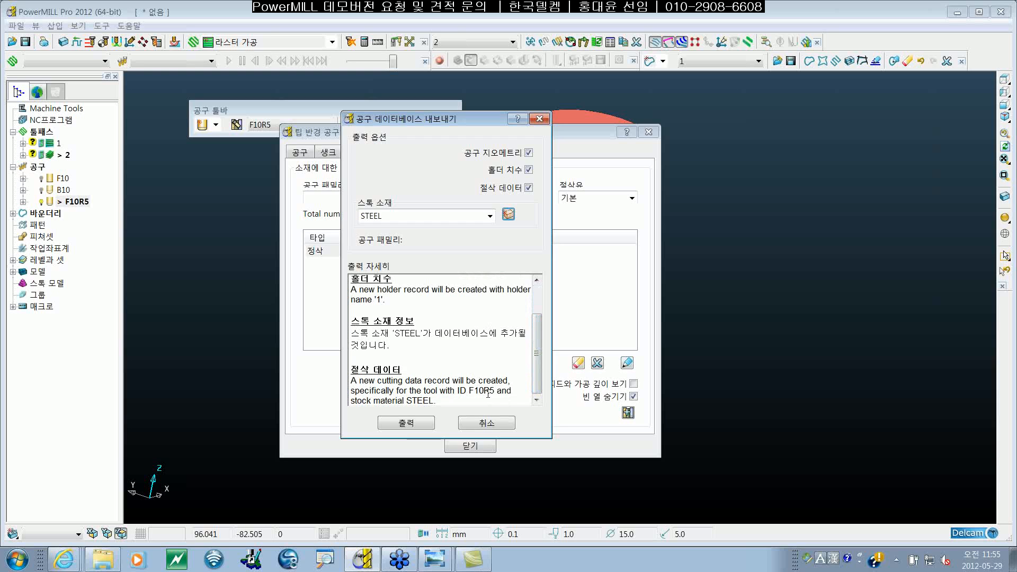
left_click(406, 423)
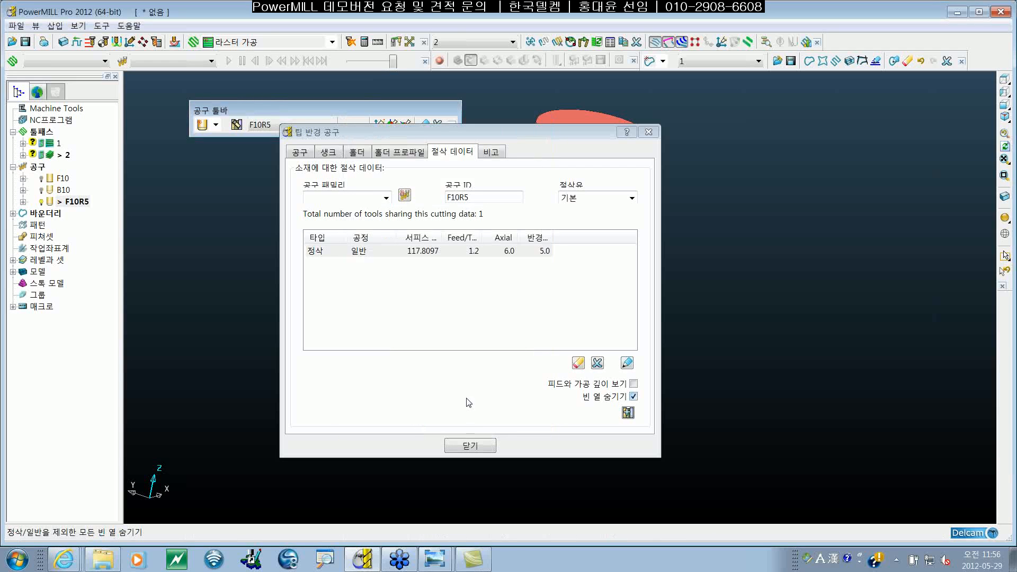
left_click(469, 447)
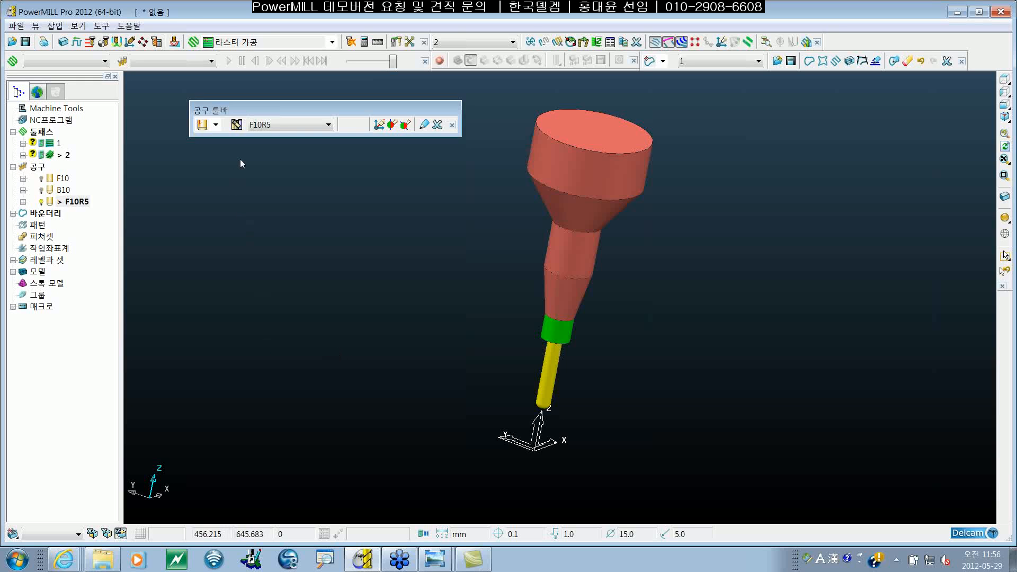
Step: Search the tool database with reset filters and select F10R5 to preview its assembly
left_click(236, 127)
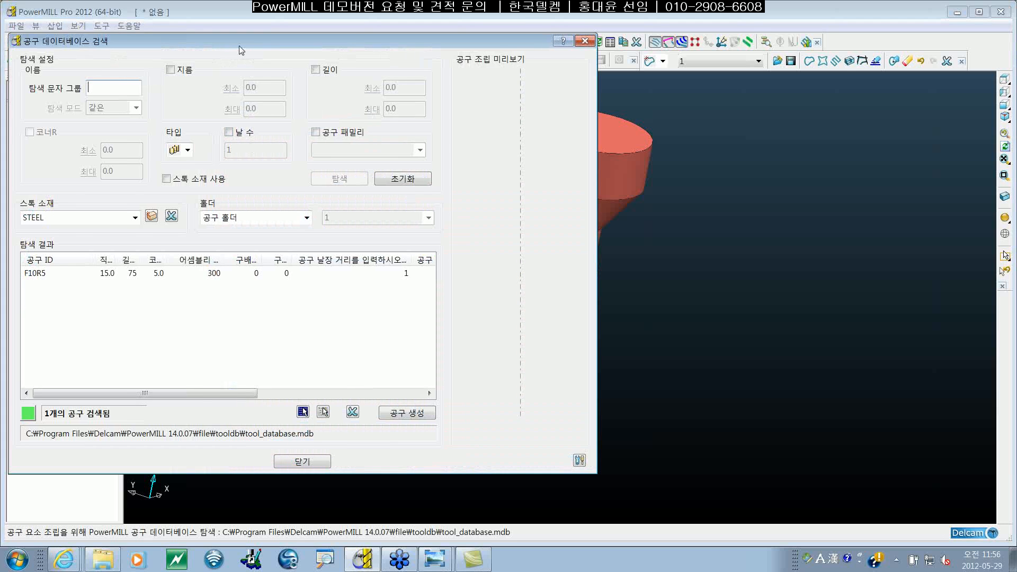
left_click_drag(233, 26, 449, 68)
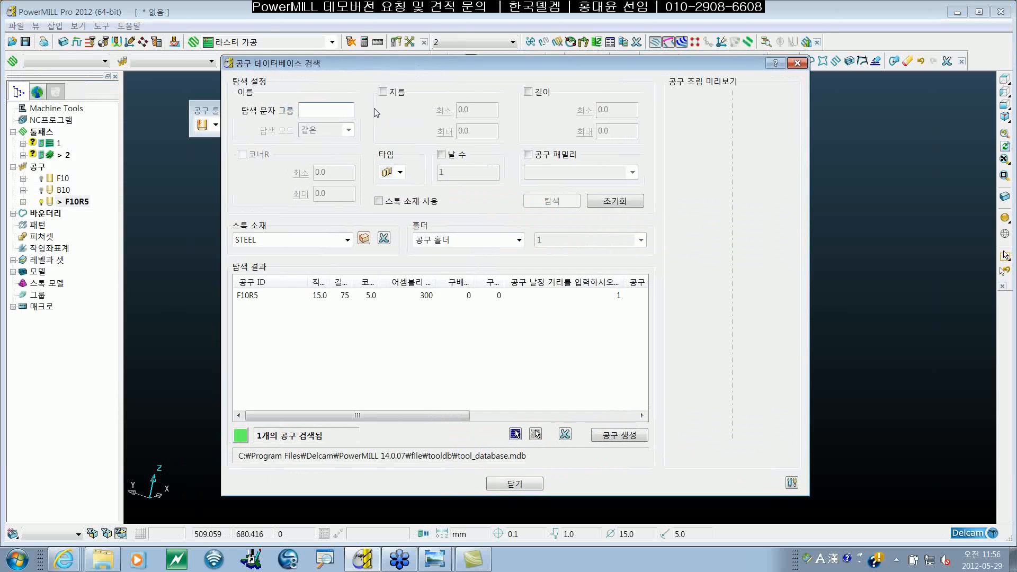
left_click(251, 295)
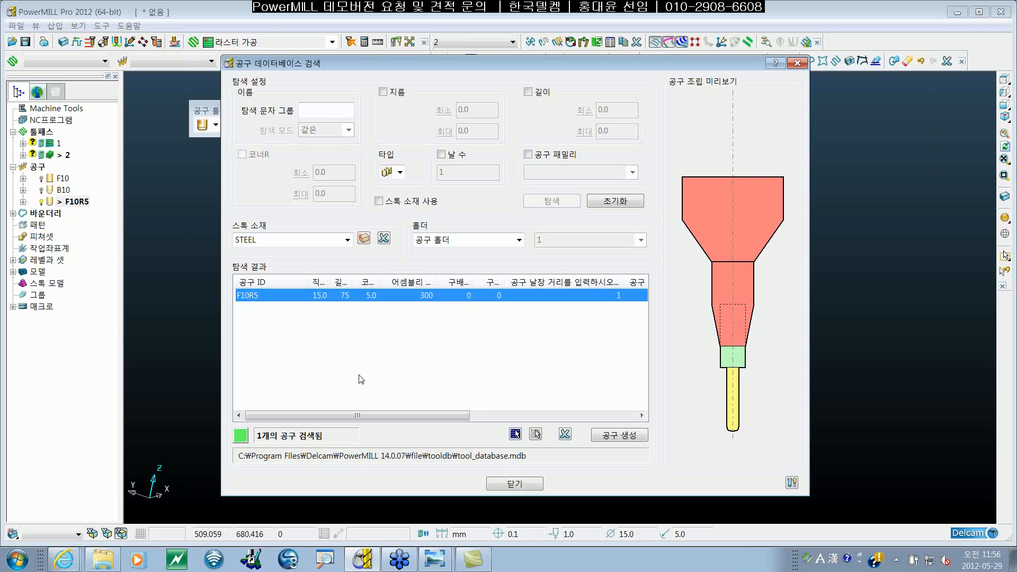
left_click(608, 204)
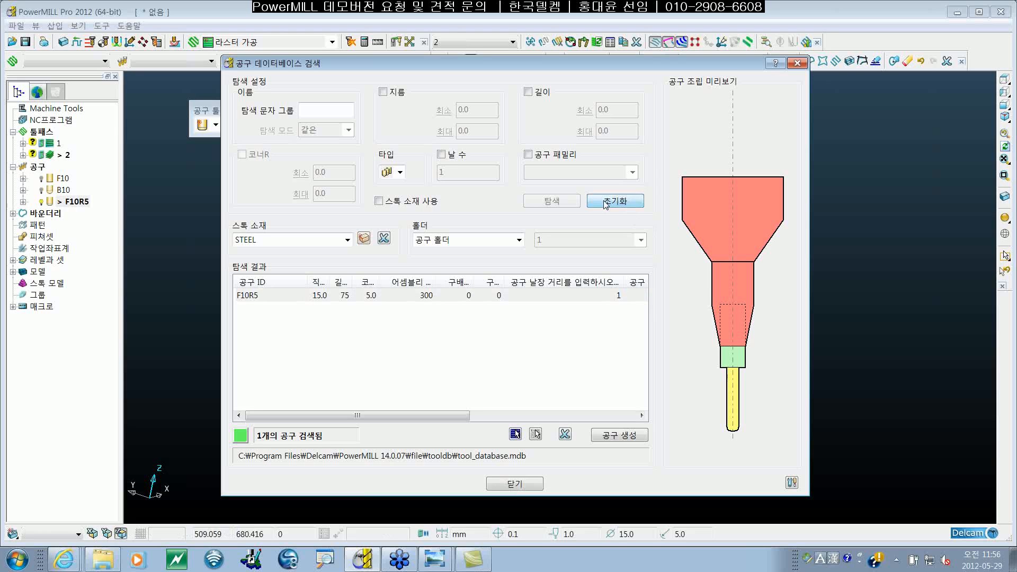
left_click(565, 205)
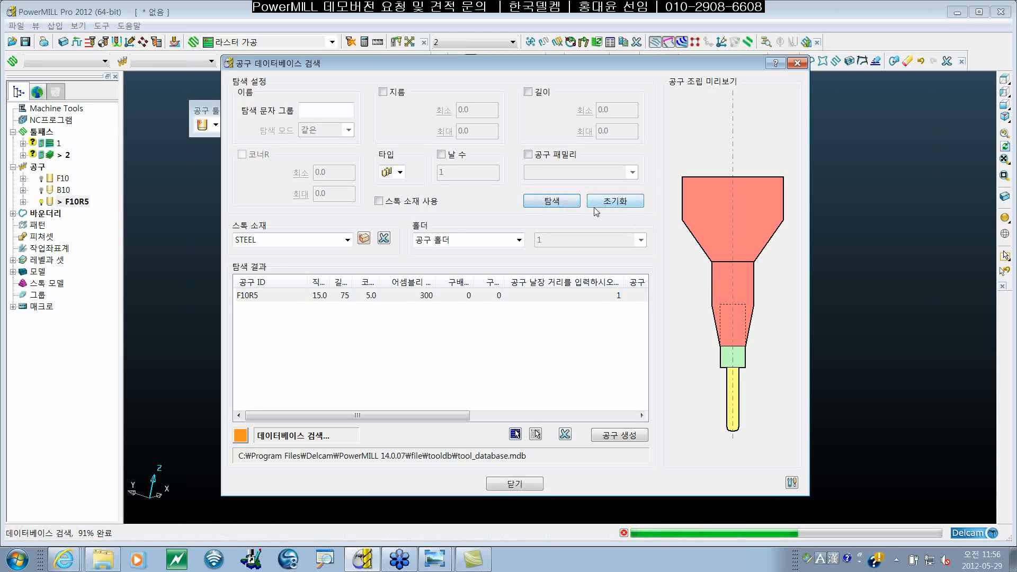
left_click(503, 295)
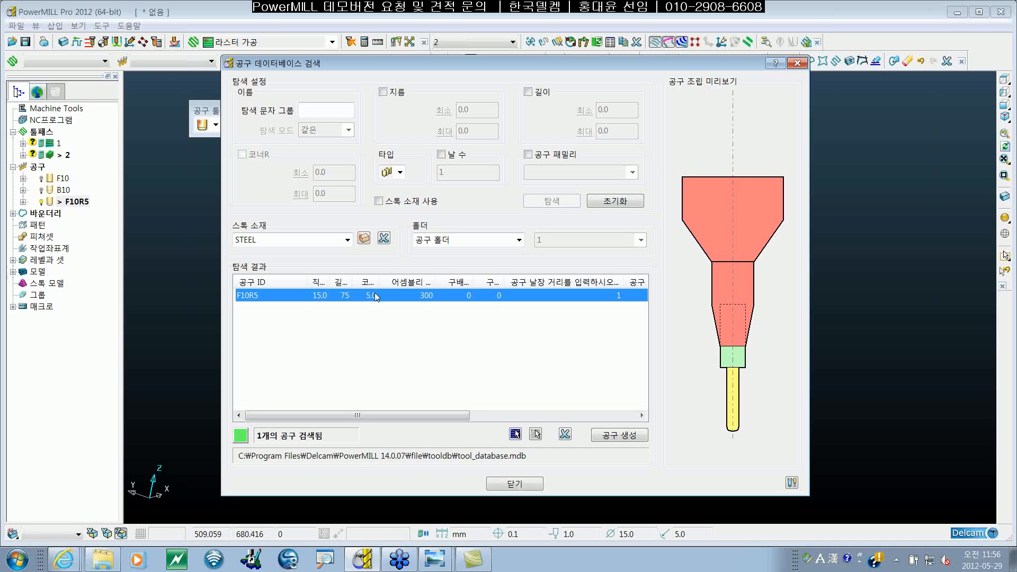
Step: Check the stock materials available in the tool database, reselect F10R5 under STEEL and close the search
left_click(347, 241)
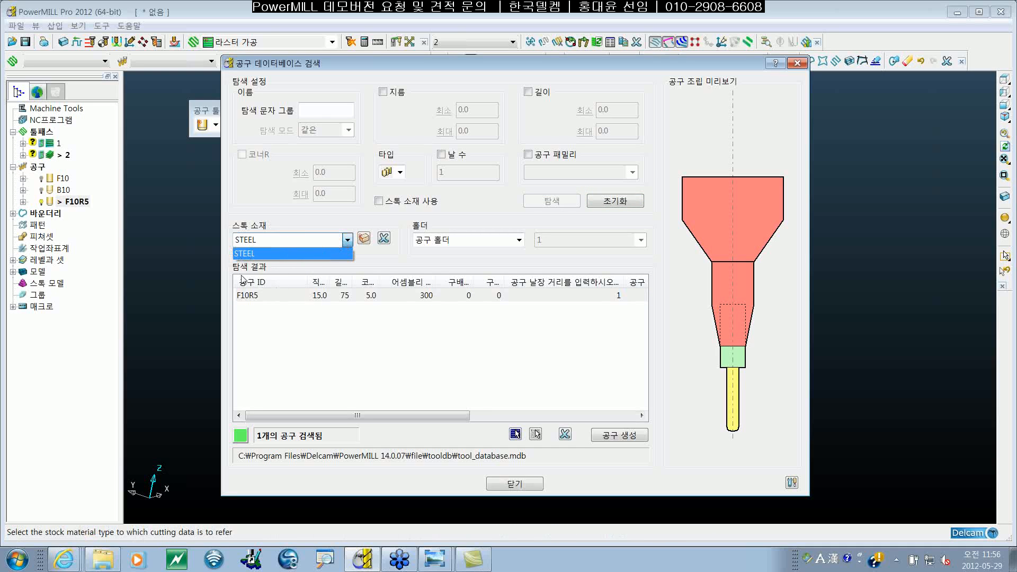
left_click(384, 268)
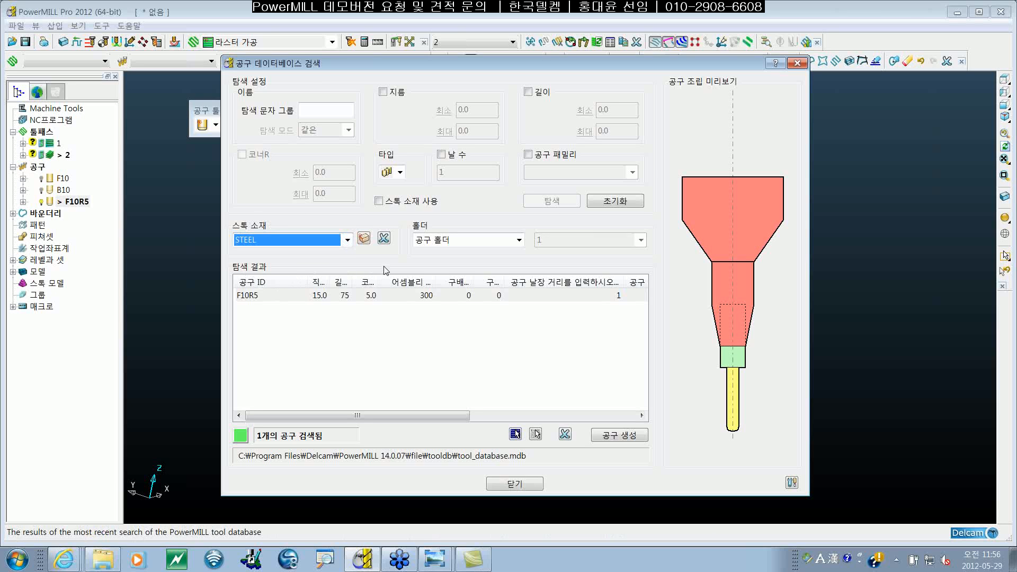
left_click(348, 241)
left_click(313, 253)
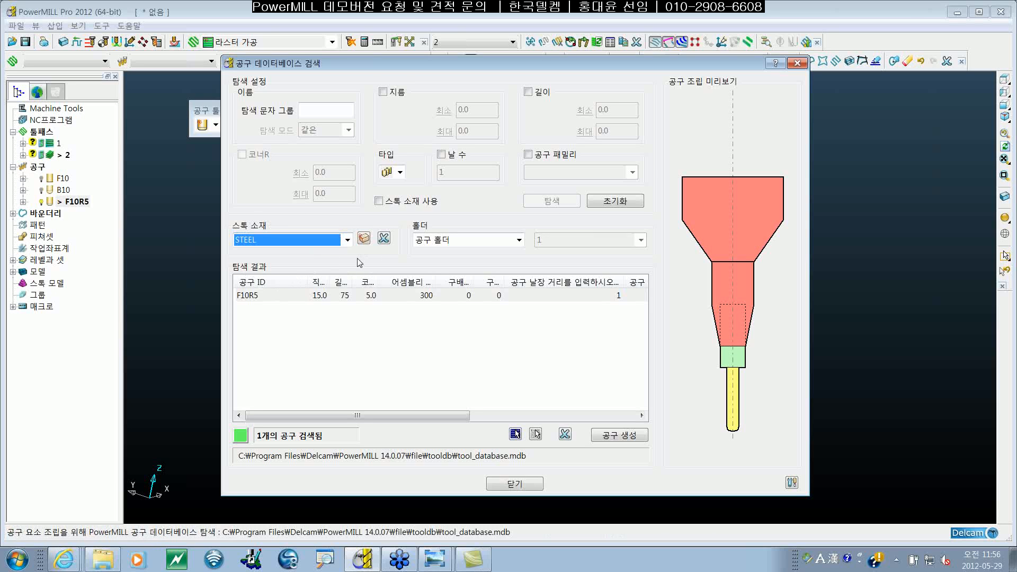
left_click(403, 310)
left_click(413, 303)
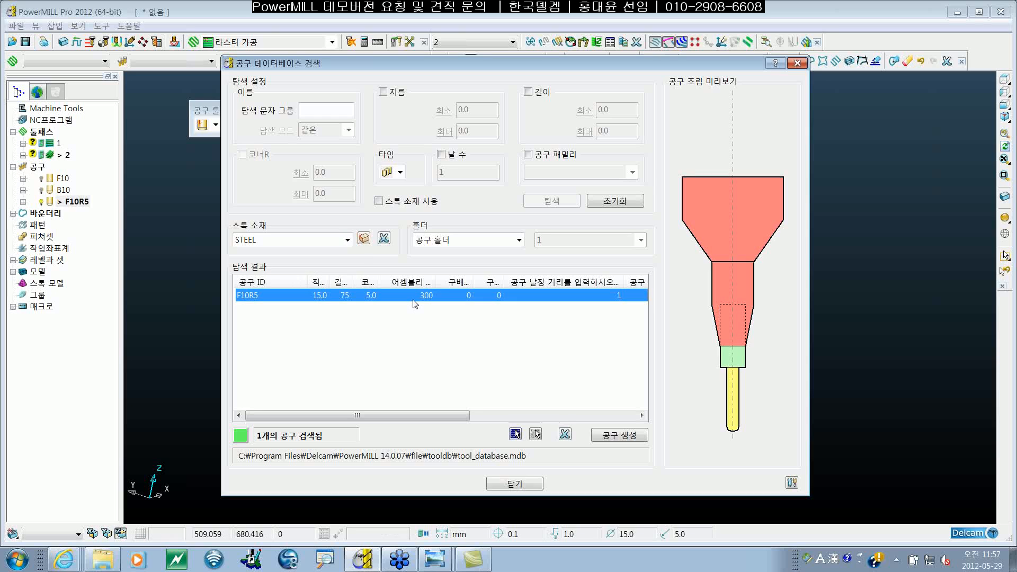
left_click(515, 484)
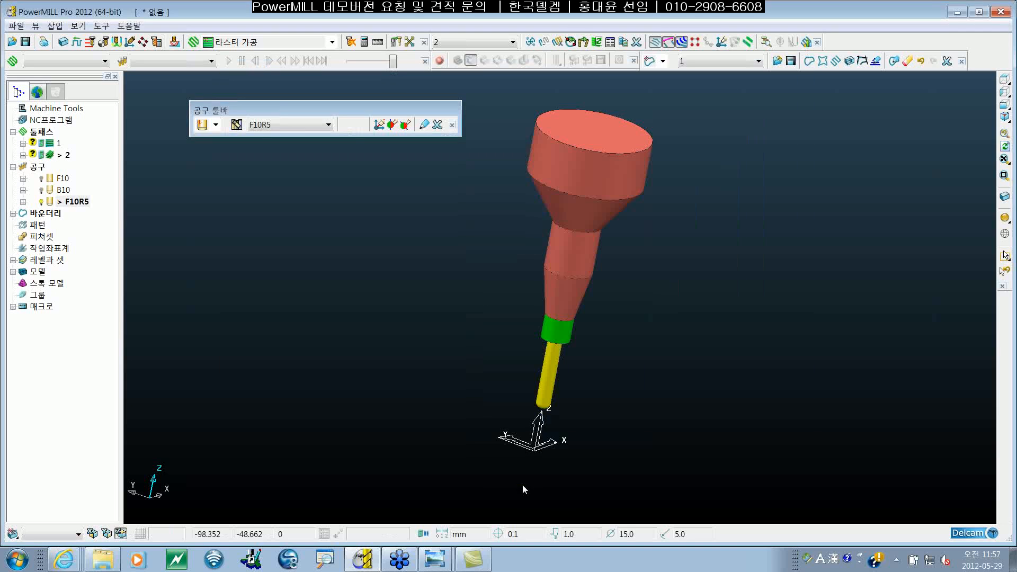
Step: Activate the ball-nosed tool B10 and open its export to the tool database
key("F2")
left_click(102, 229)
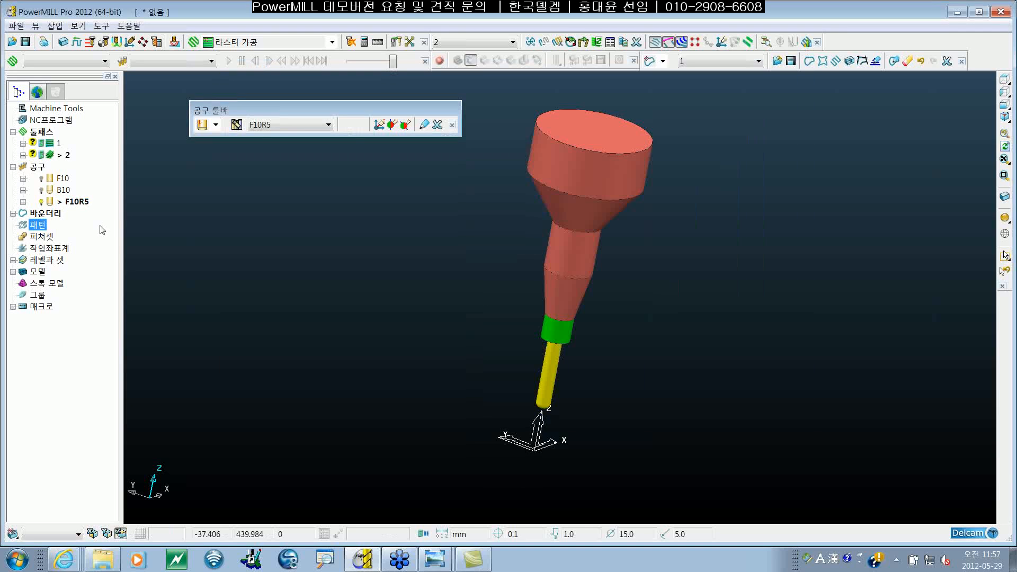
left_click(63, 179)
double_click(54, 190)
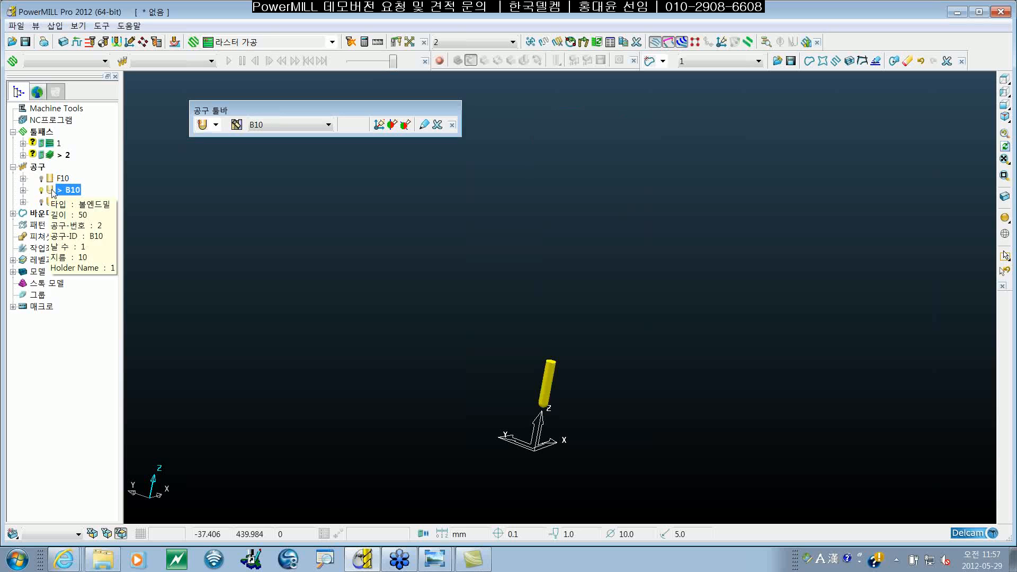
right_click(73, 192)
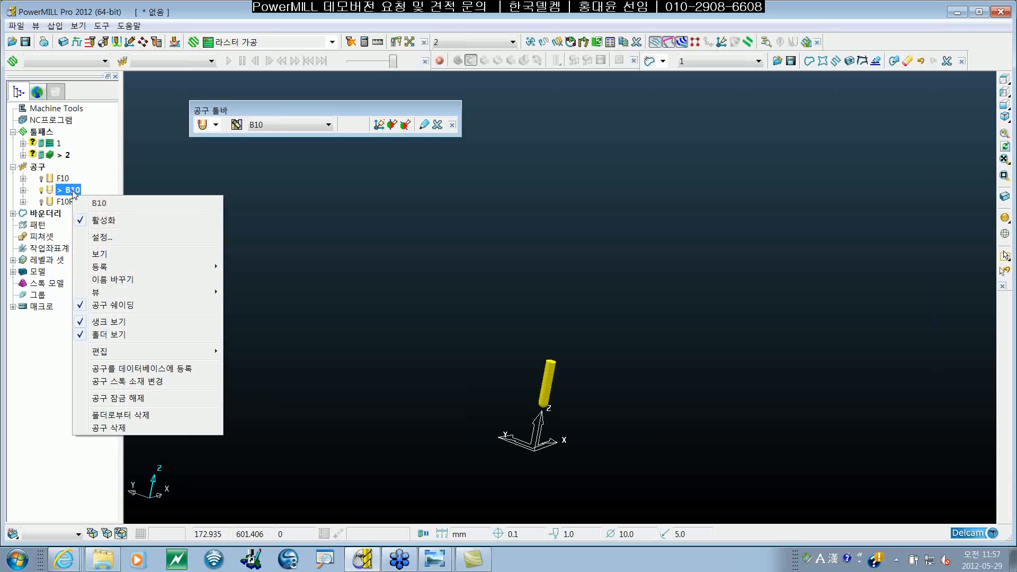
left_click(170, 370)
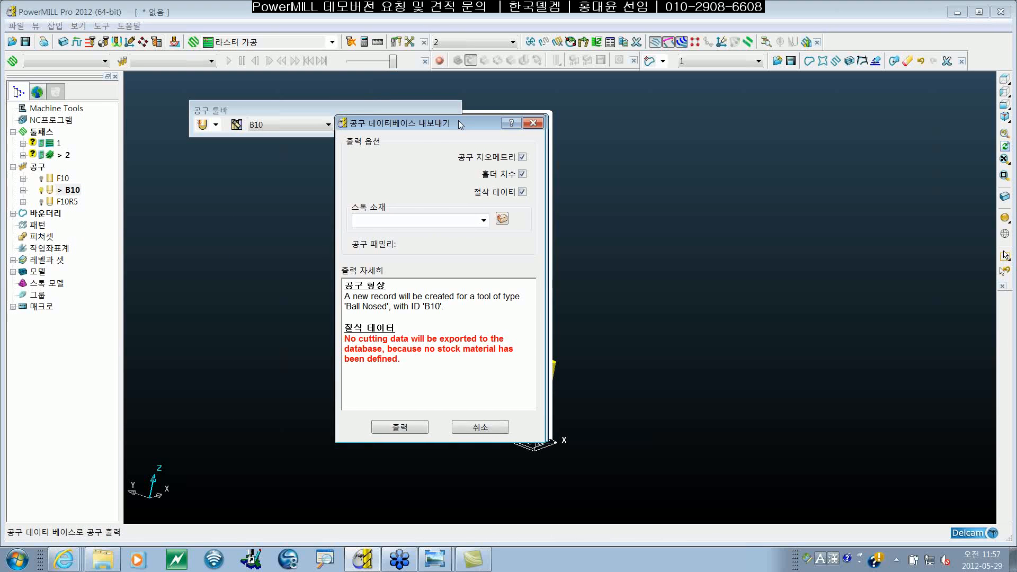
left_click_drag(459, 122, 354, 136)
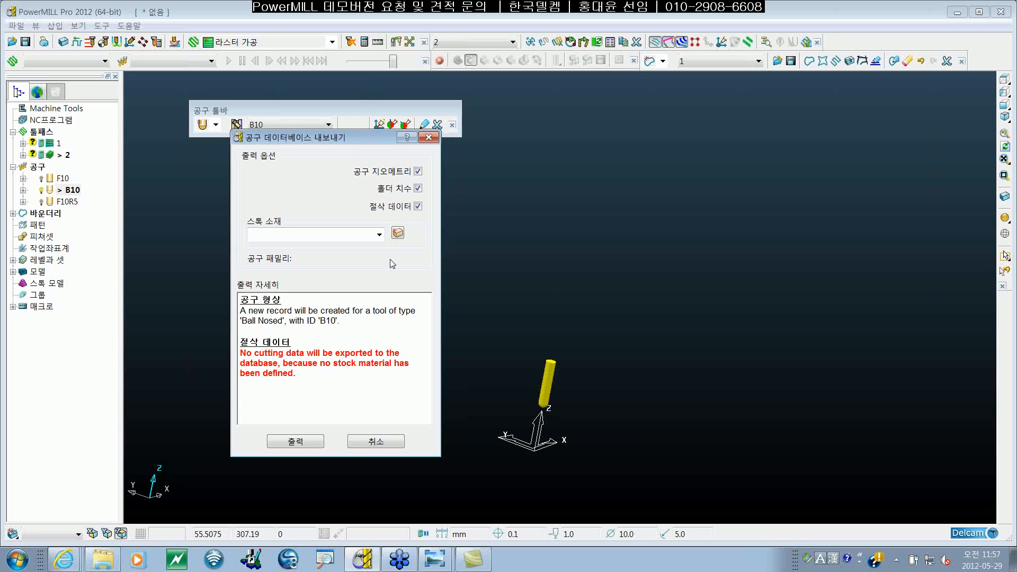
Step: Choose STEEL as the stock material for the B10 database export
left_click(379, 235)
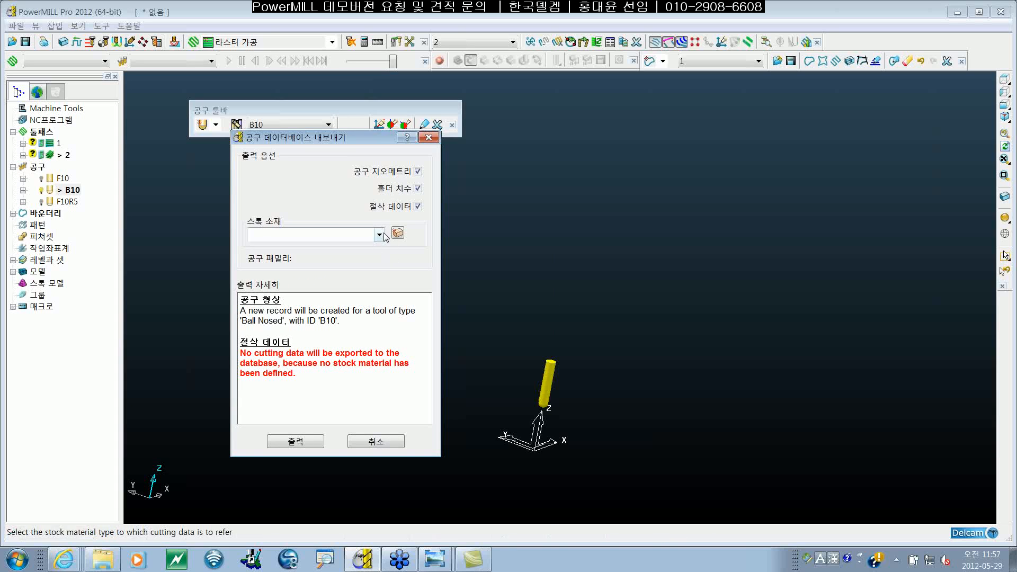
left_click(377, 237)
left_click(374, 239)
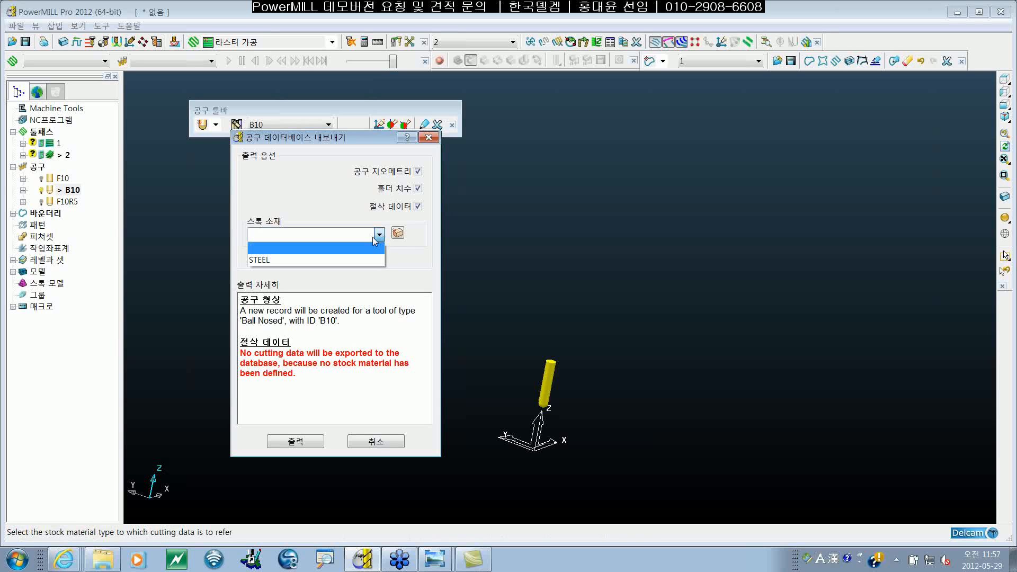
left_click(340, 257)
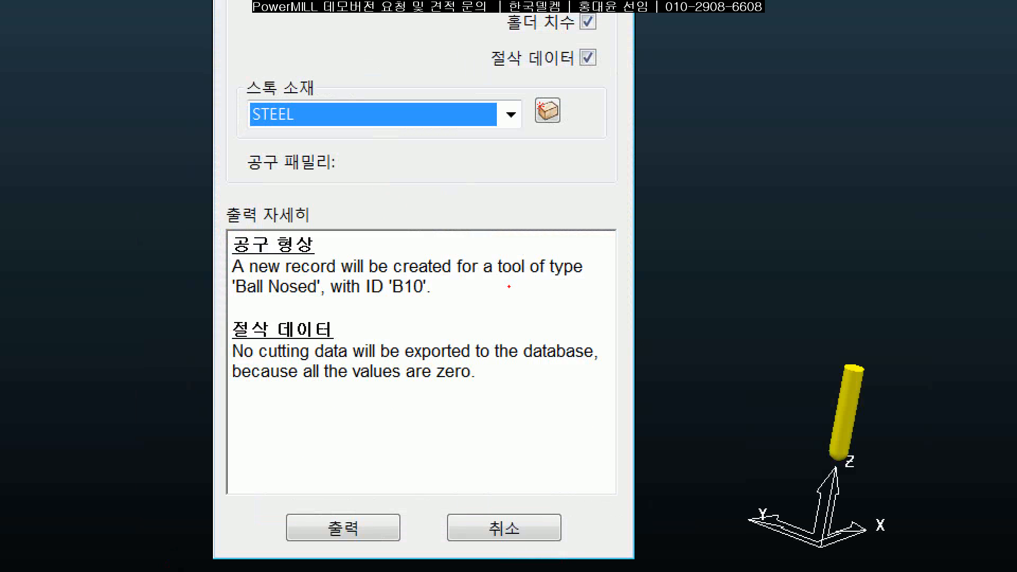
Step: Review the tool geometry and cutting data export details, and export B10 to the tool database
left_click_drag(606, 441, 515, 484)
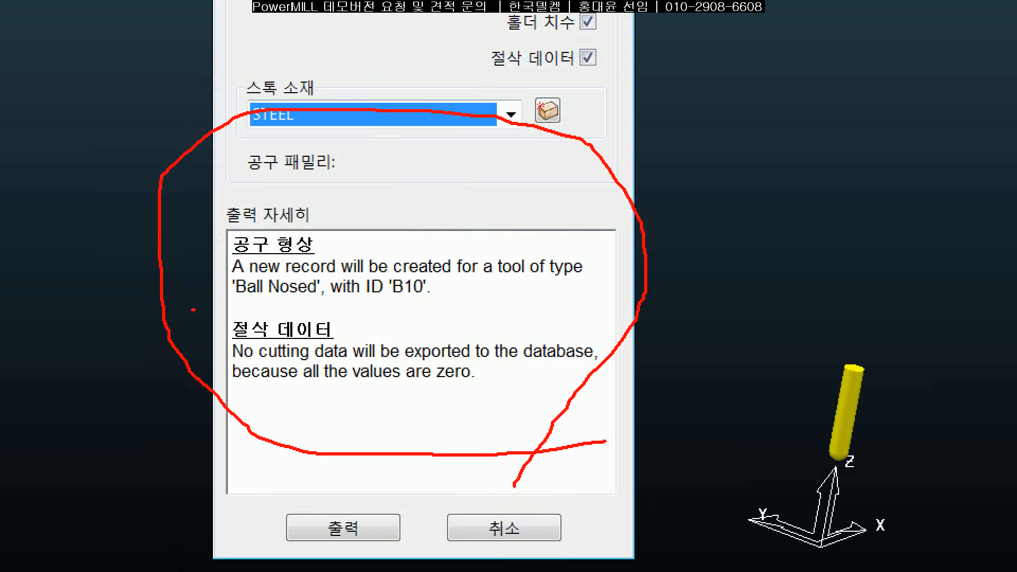
left_click_drag(191, 310, 532, 315)
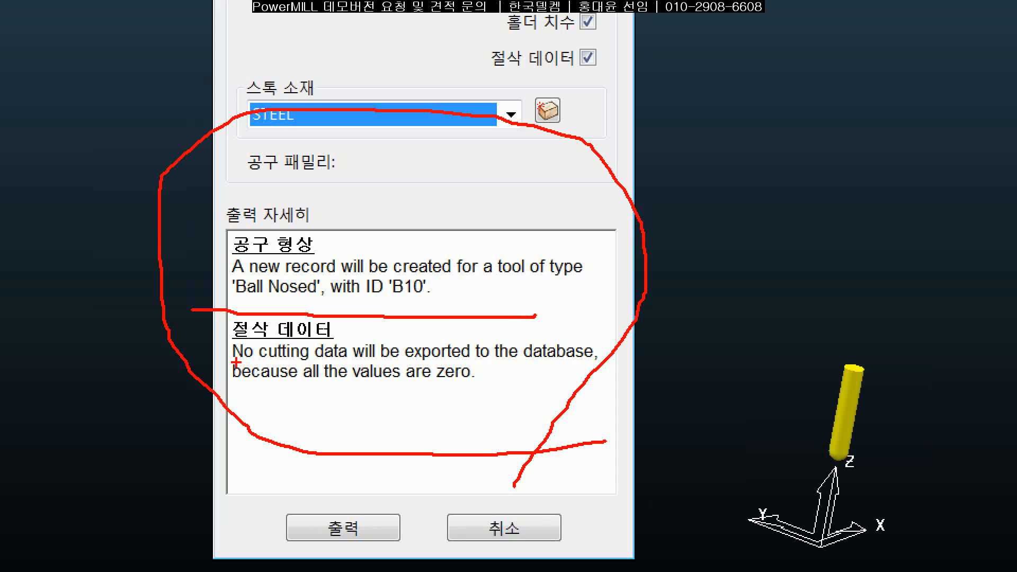
mouse_move(236, 362)
left_mouse_down()
mouse_move(411, 351)
mouse_move(604, 358)
left_mouse_up()
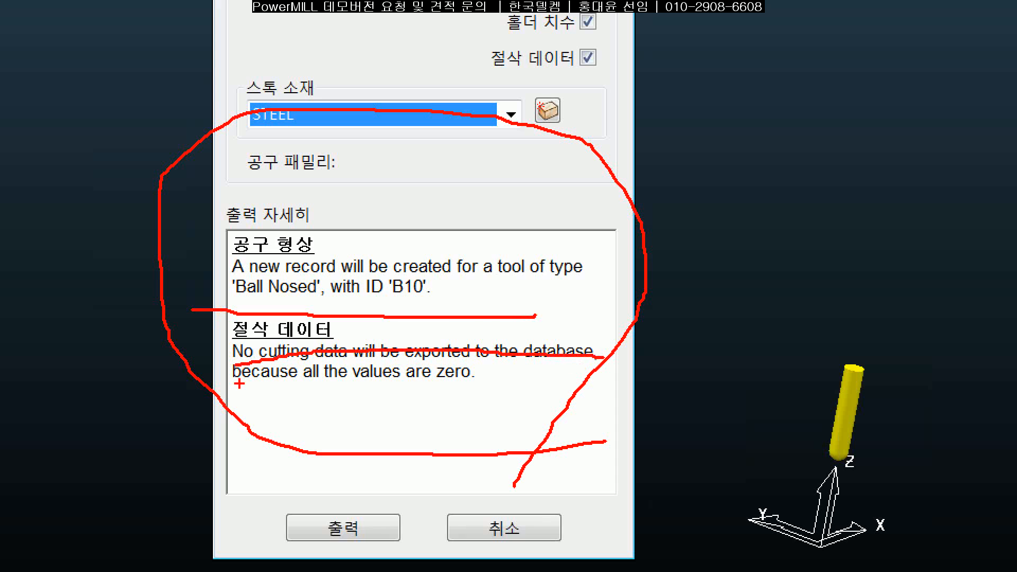
left_click_drag(233, 384, 545, 389)
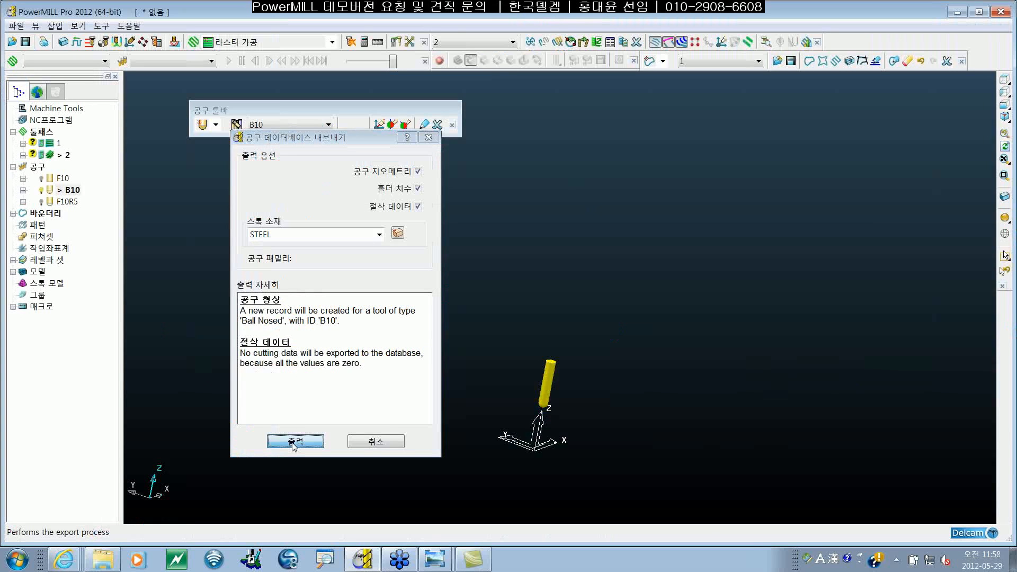
left_click(376, 479)
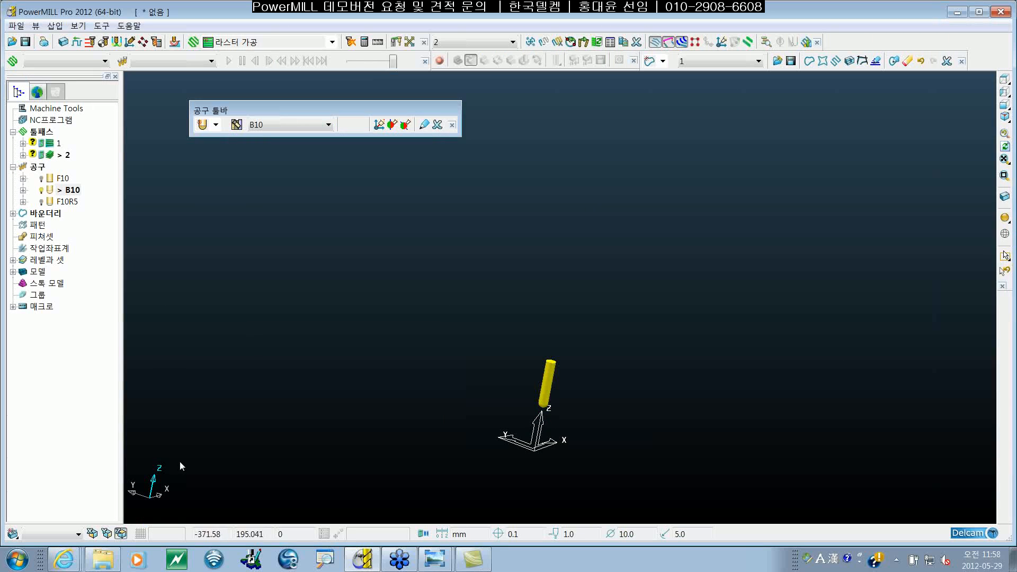
Step: Search the tool database for all registered tools and compare the assembly previews of F10R5 and B10
left_click(237, 125)
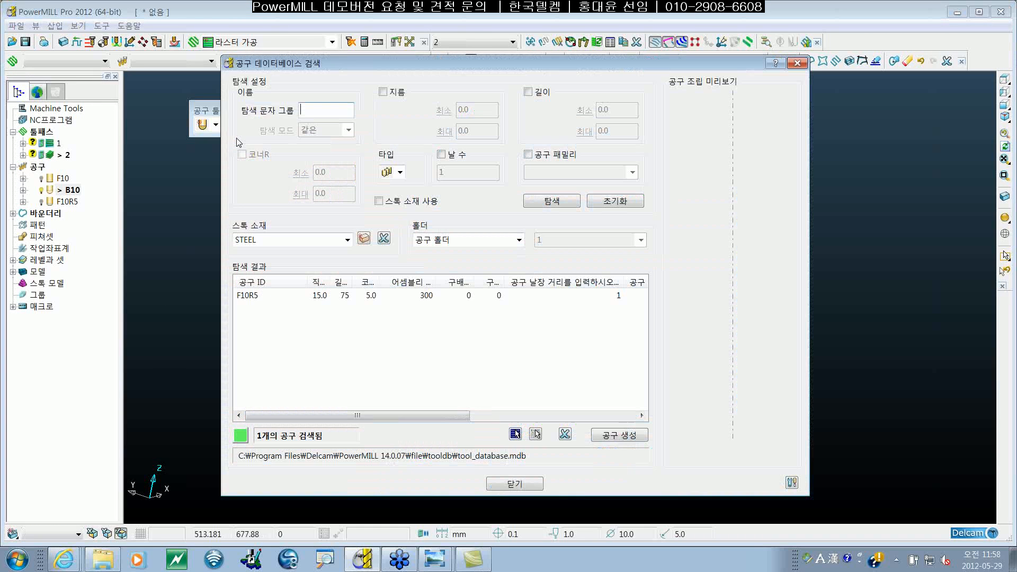
left_click(570, 206)
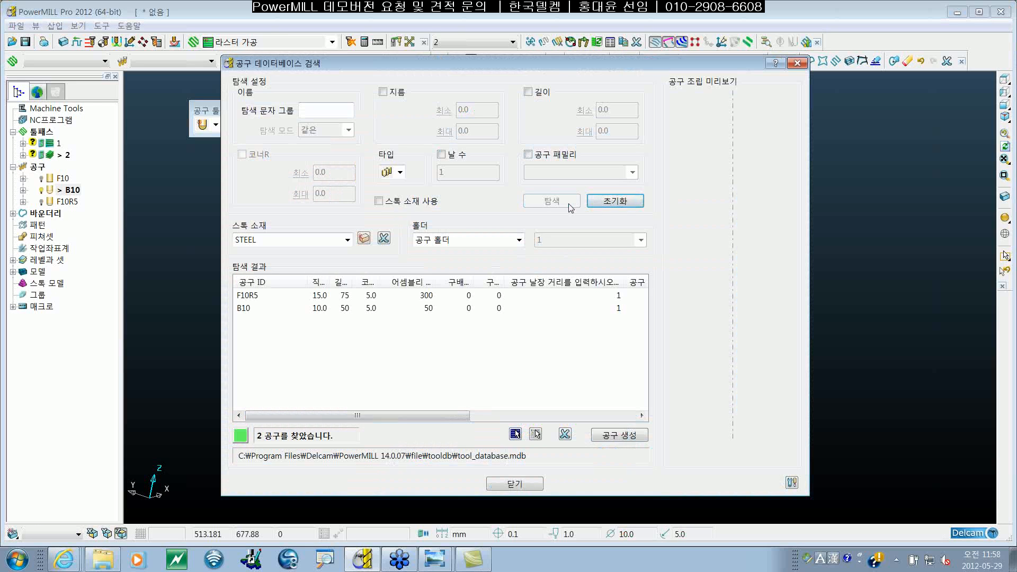
left_click(323, 312)
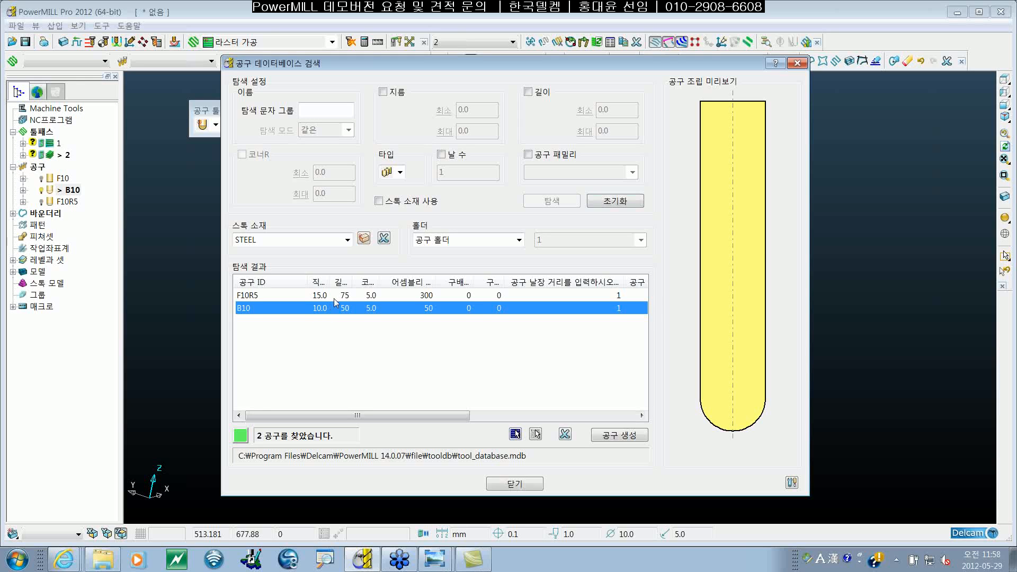
left_click(334, 298)
left_click(338, 308)
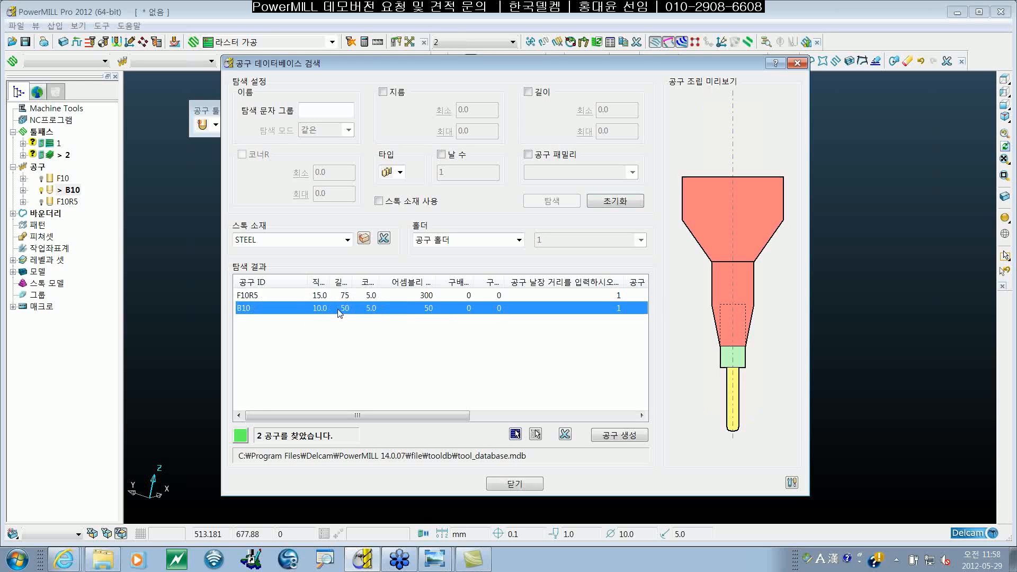
left_click(259, 296)
left_click(262, 308)
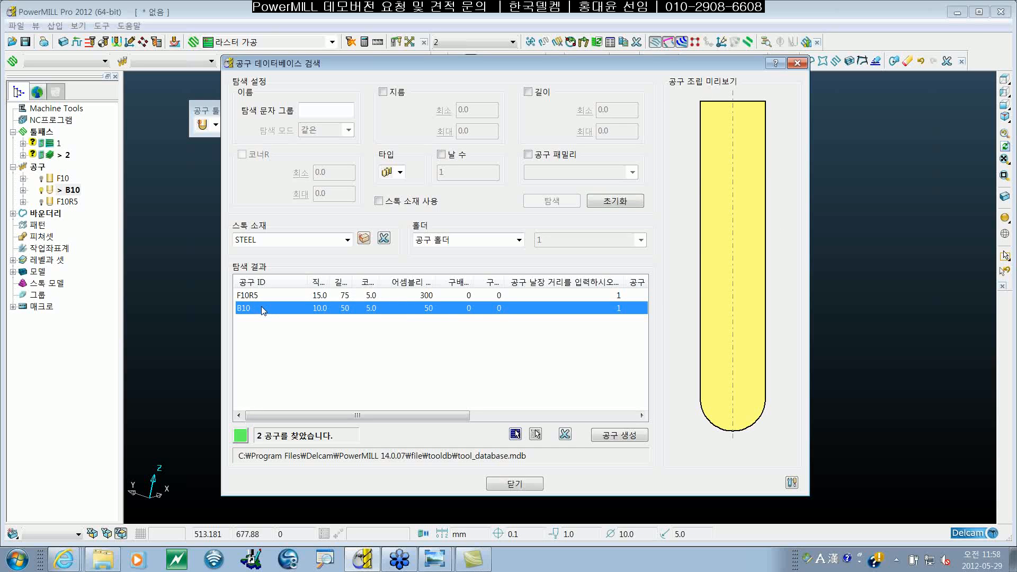
Step: Check the holder options available in the tool database search and keep B10 selected
left_click(520, 240)
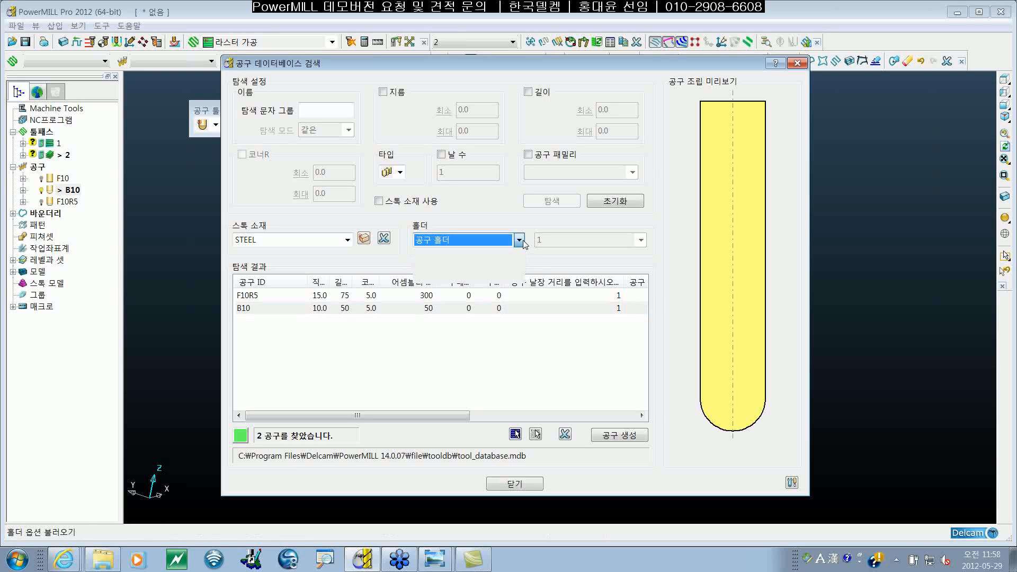
left_click(521, 241)
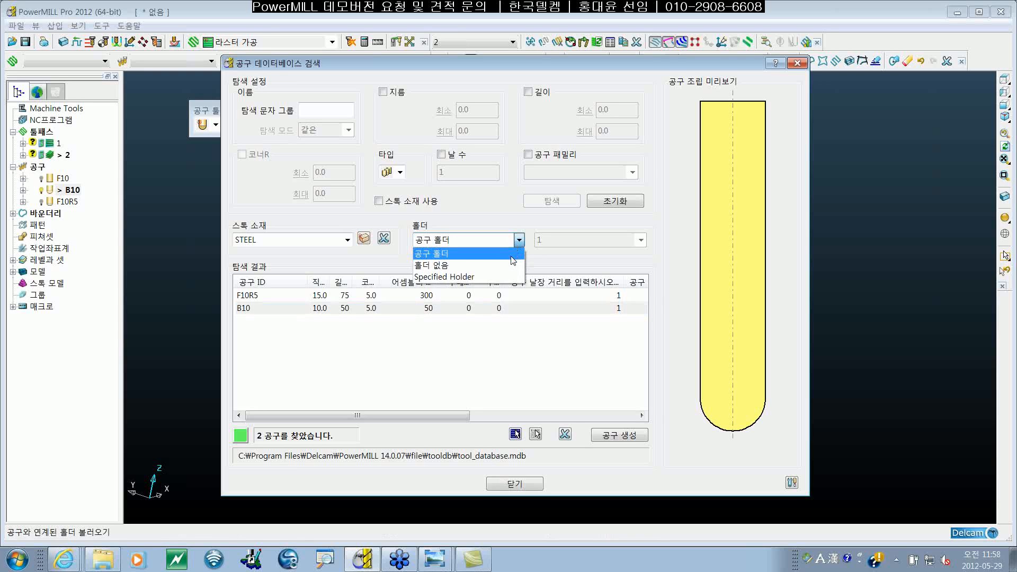
left_click(525, 260)
left_click(455, 309)
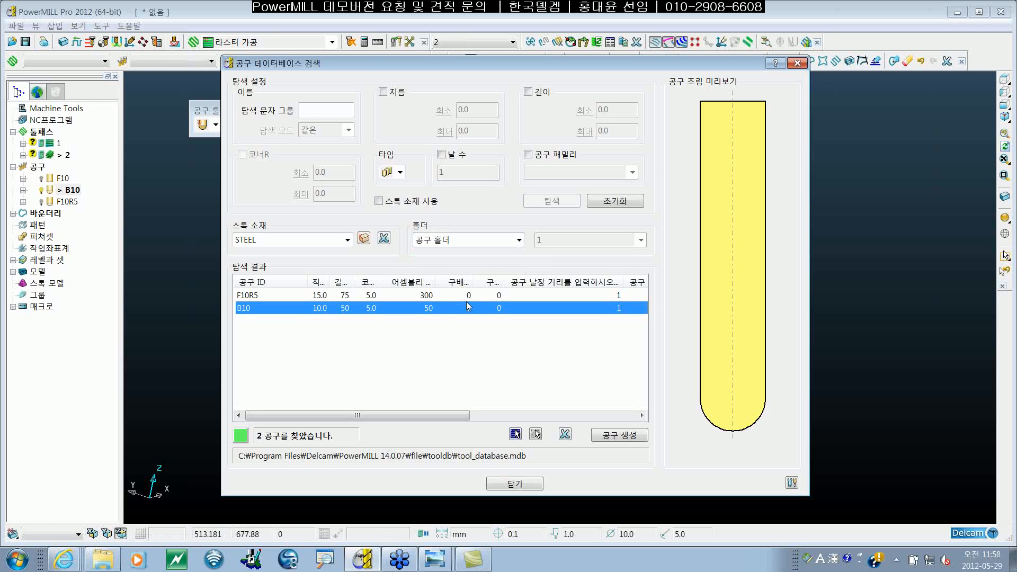
left_click(472, 296)
double_click(471, 296)
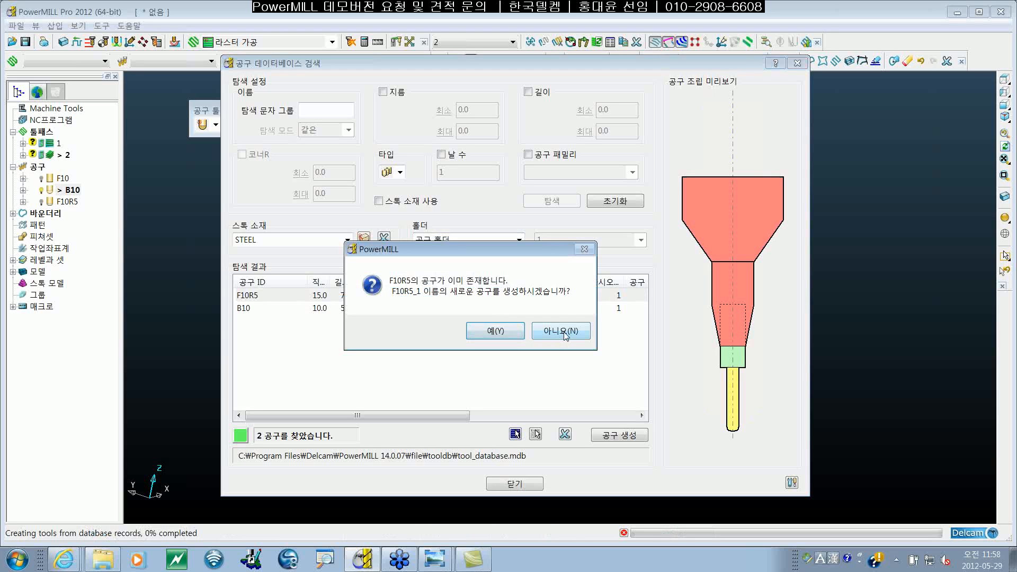
left_click(578, 333)
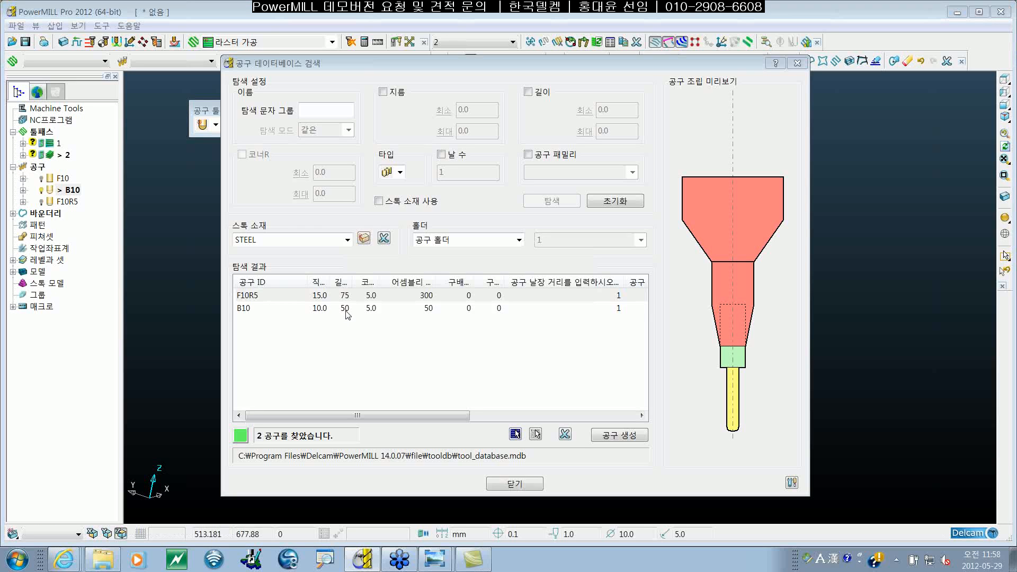
Step: Create a tool from the F10R5 database record, accepting a new name because F10R5 already exists in the project
left_click(358, 306)
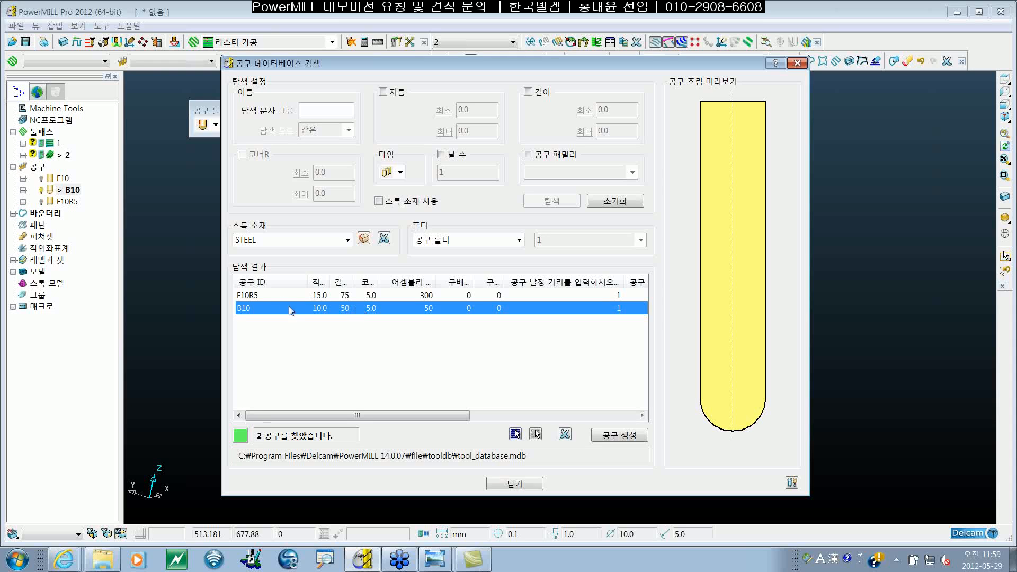
double_click(262, 297)
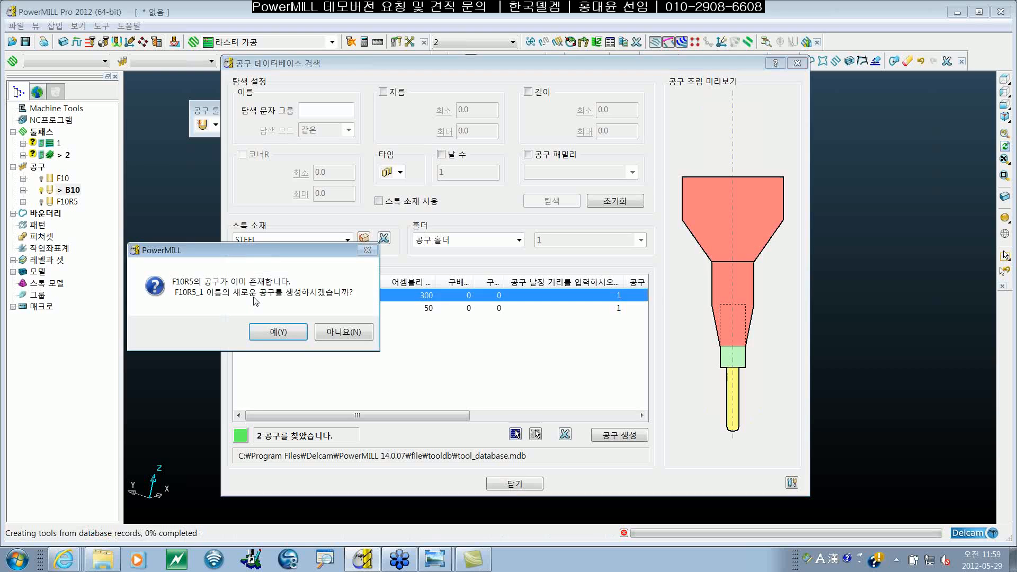
left_click_drag(276, 253, 430, 229)
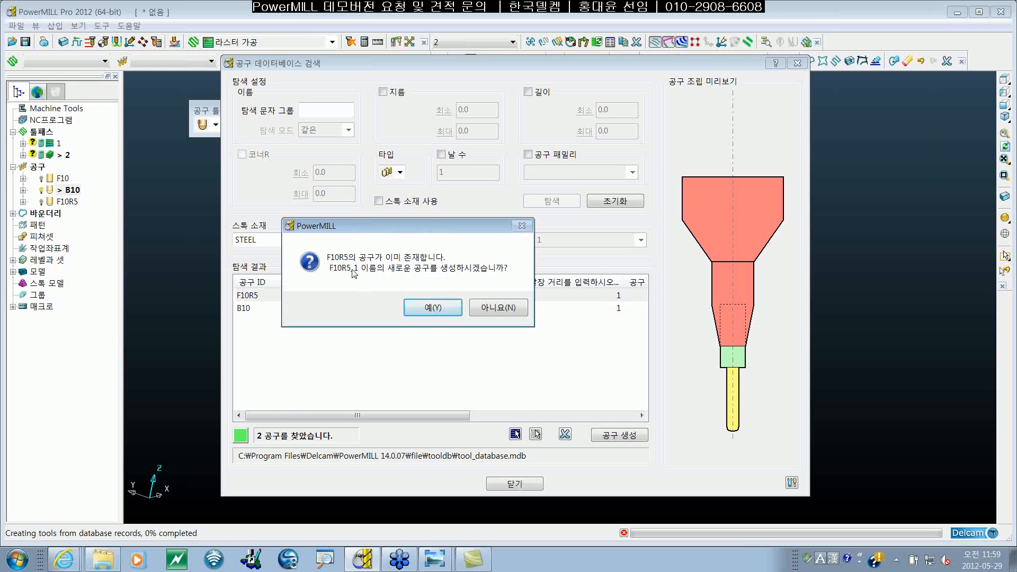
left_click(444, 308)
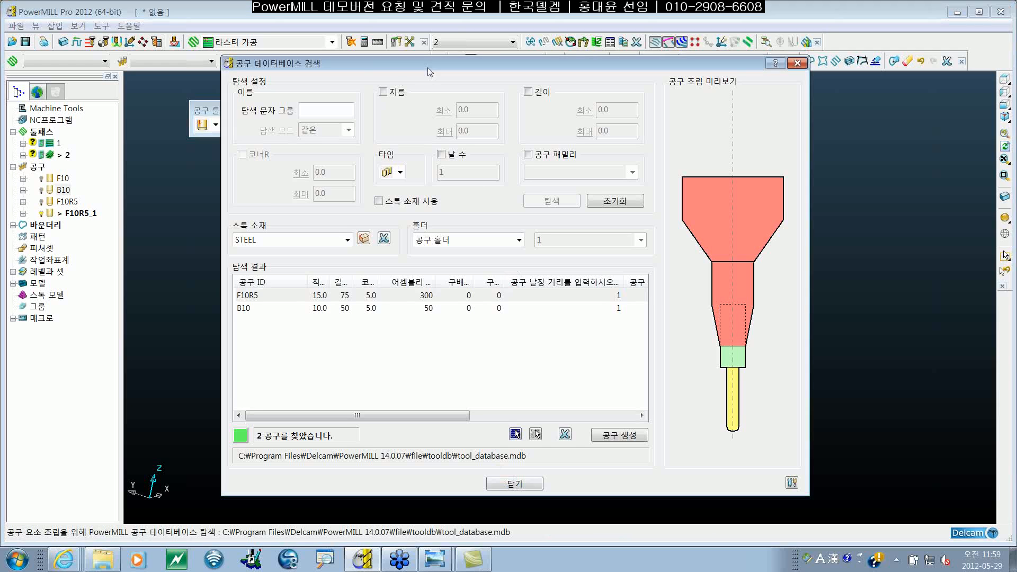
Step: Compare the database previews of F10R5 and B10 again and close the tool database search
left_click_drag(428, 68, 428, 77)
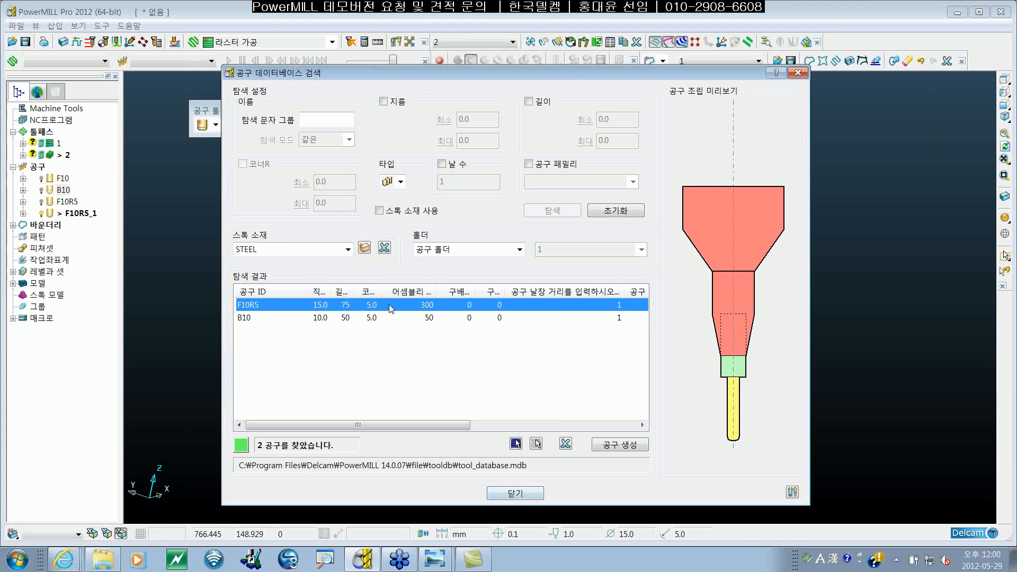
left_click(359, 323)
left_click(375, 307)
left_click(374, 317)
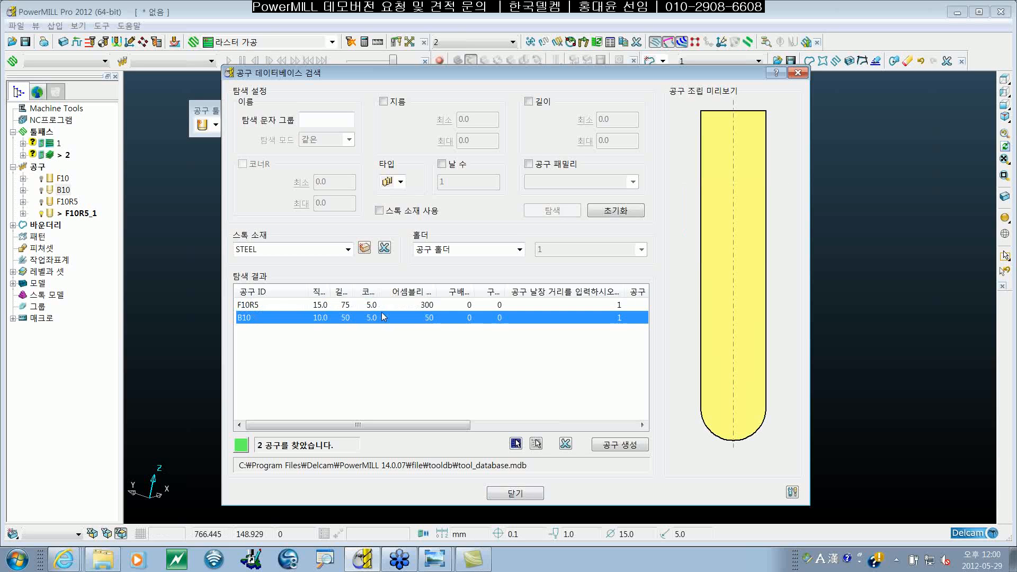
left_click(382, 309)
left_click(381, 314)
left_click(529, 495)
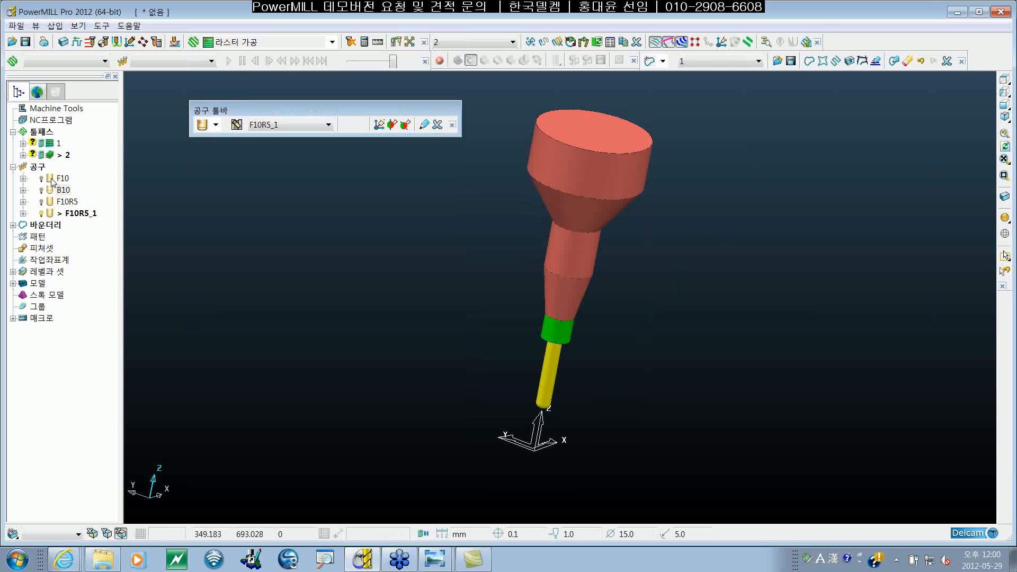
Step: Activate the end mill F10 and open its tool definition at the cutting data settings
left_click(54, 181)
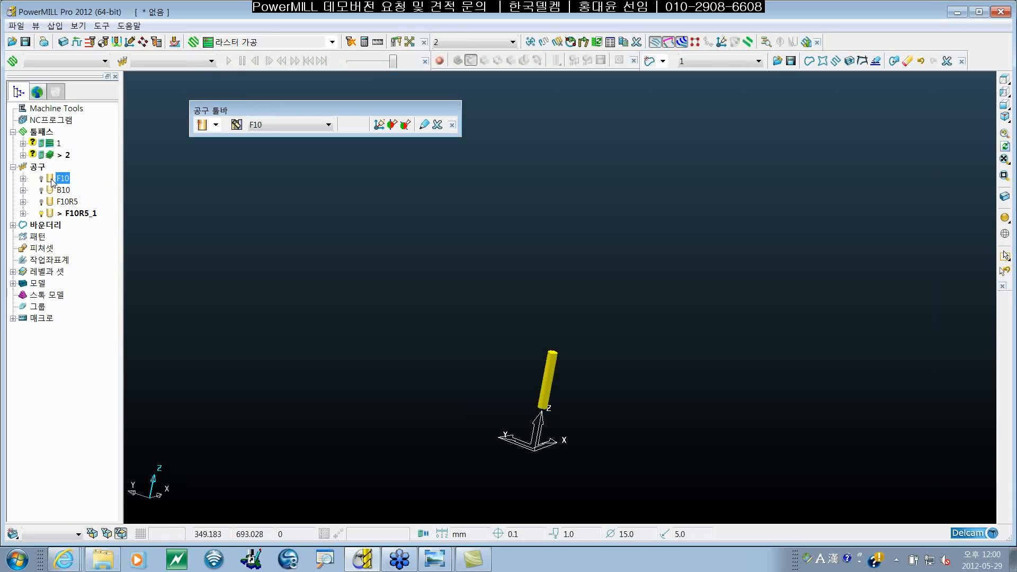
right_click(53, 182)
left_click(63, 195)
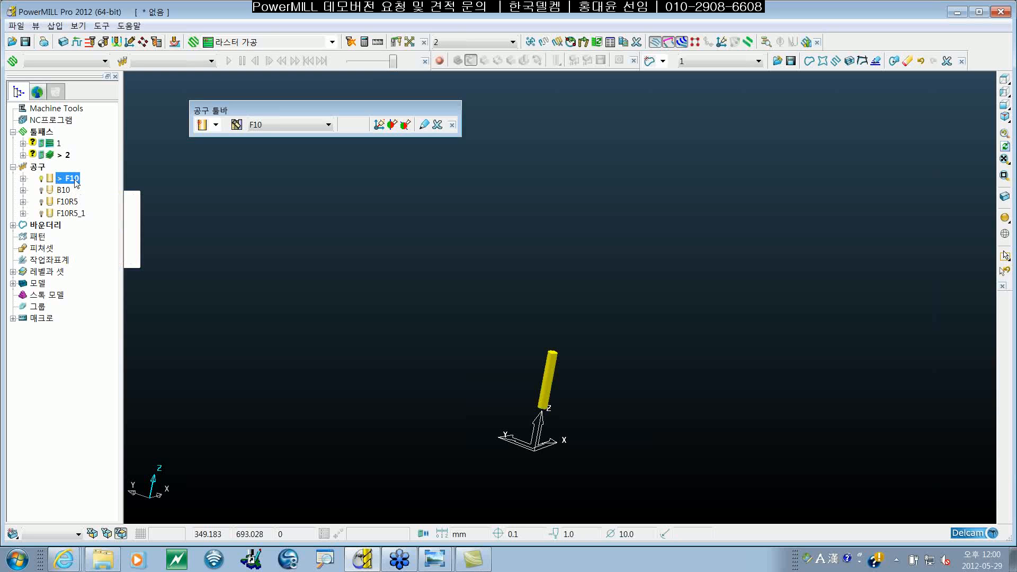
right_click(76, 183)
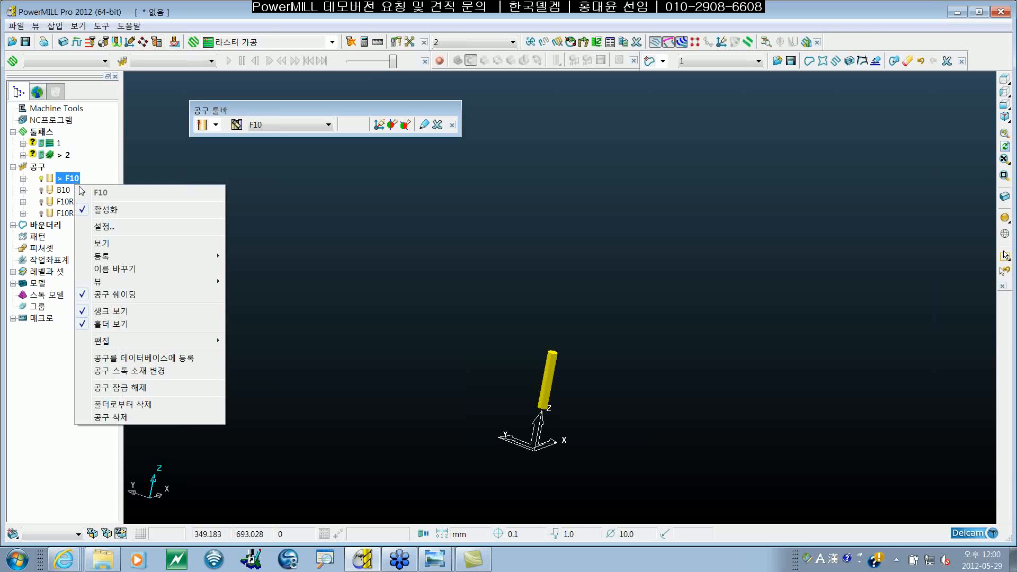
left_click(127, 228)
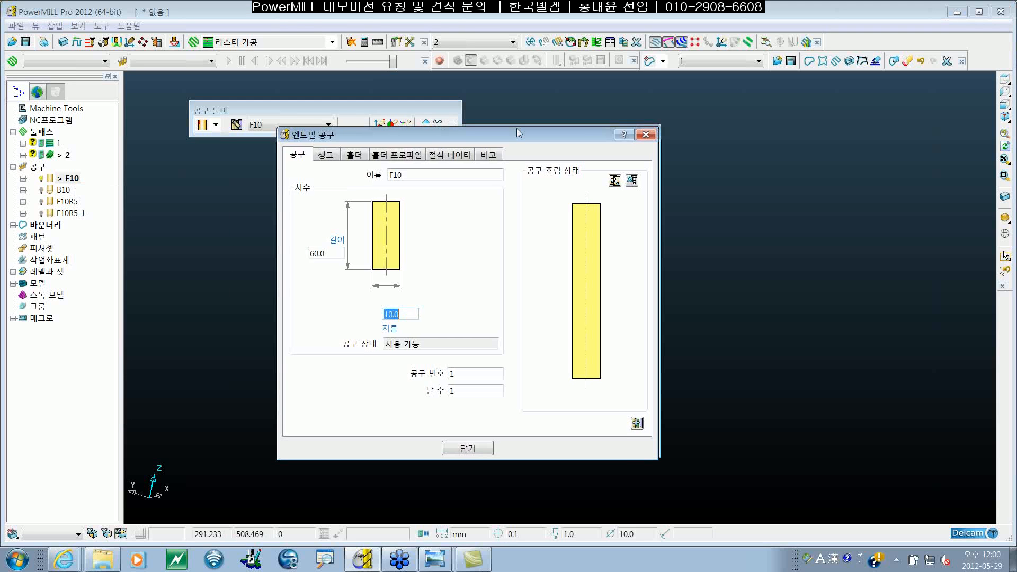
left_click_drag(516, 128, 483, 134)
left_click(436, 158)
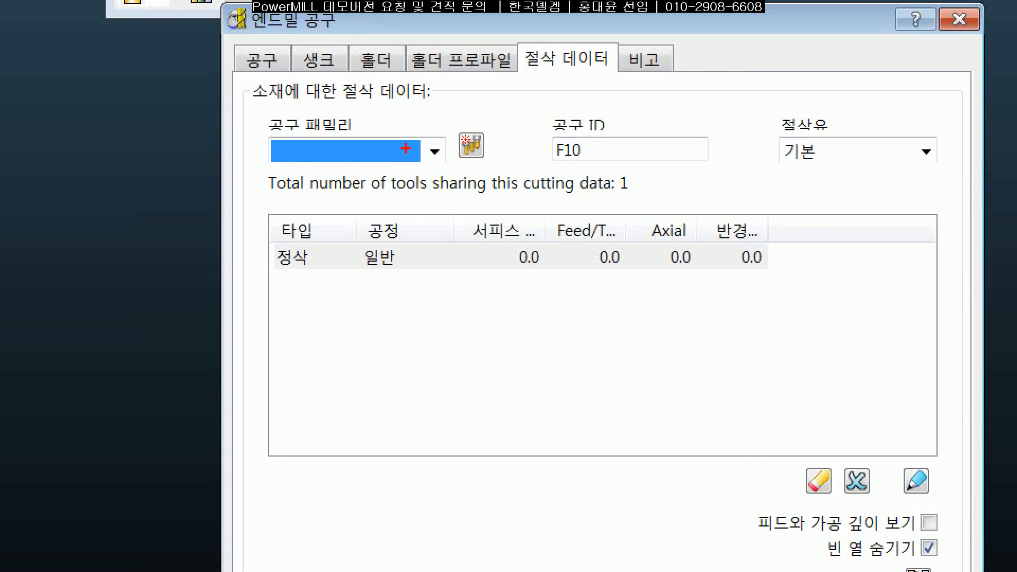
Step: Add a new tool family named 엔드밀 to the end mill F10's cutting data
left_click_drag(524, 161, 490, 172)
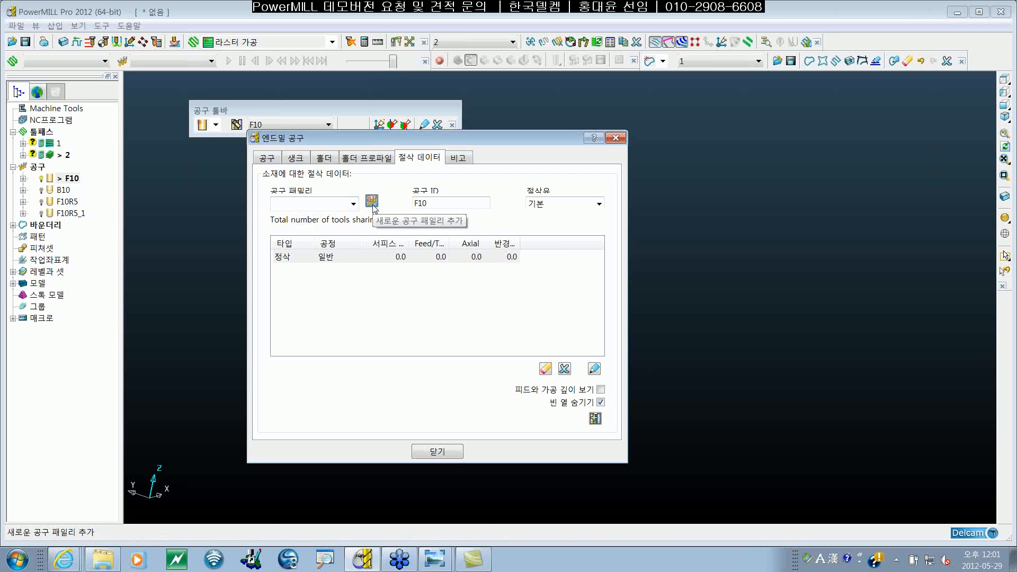
left_click(372, 202)
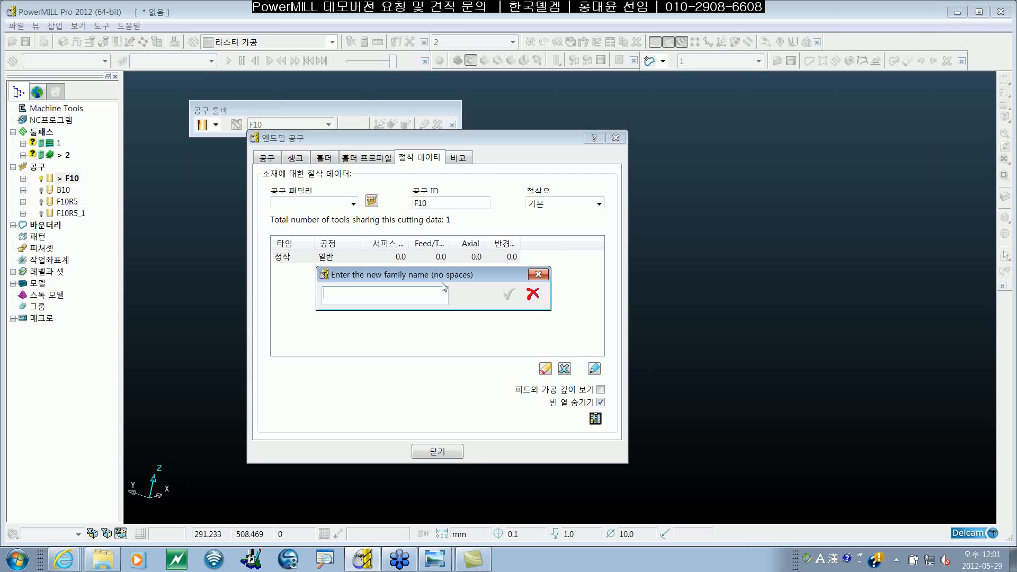
type("D")
key("Hangul")
key("BackSpace")
type("엔드밀")
left_click(507, 297)
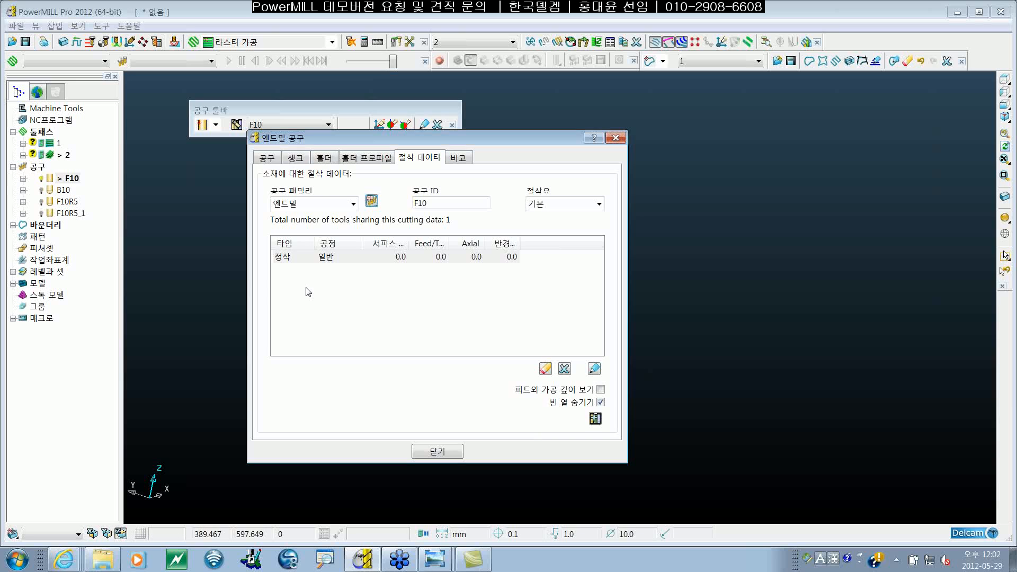
Step: Export F10 to the tool database with the stock material left blank and close its tool definition
left_click(595, 418)
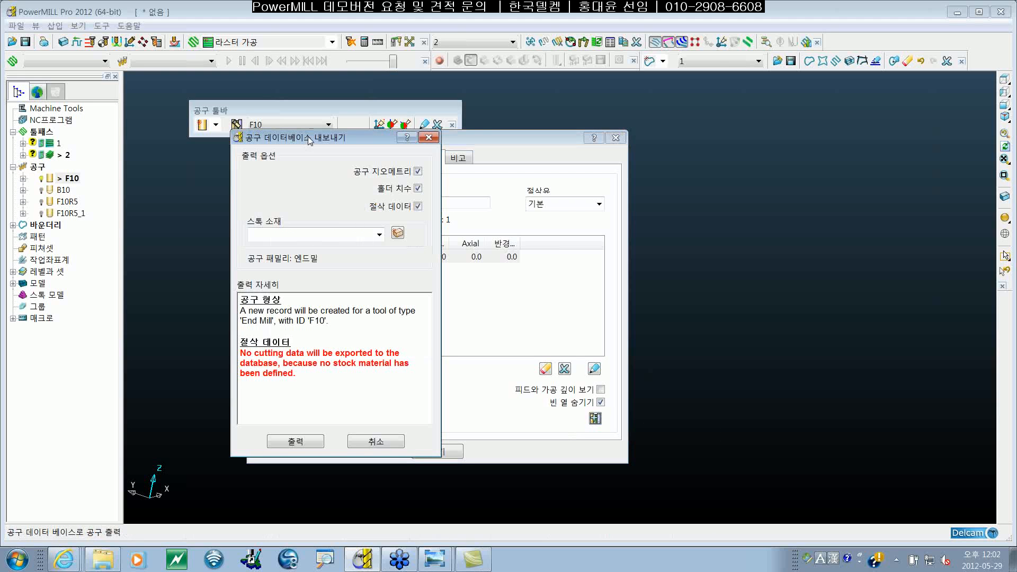
left_click_drag(310, 140, 358, 97)
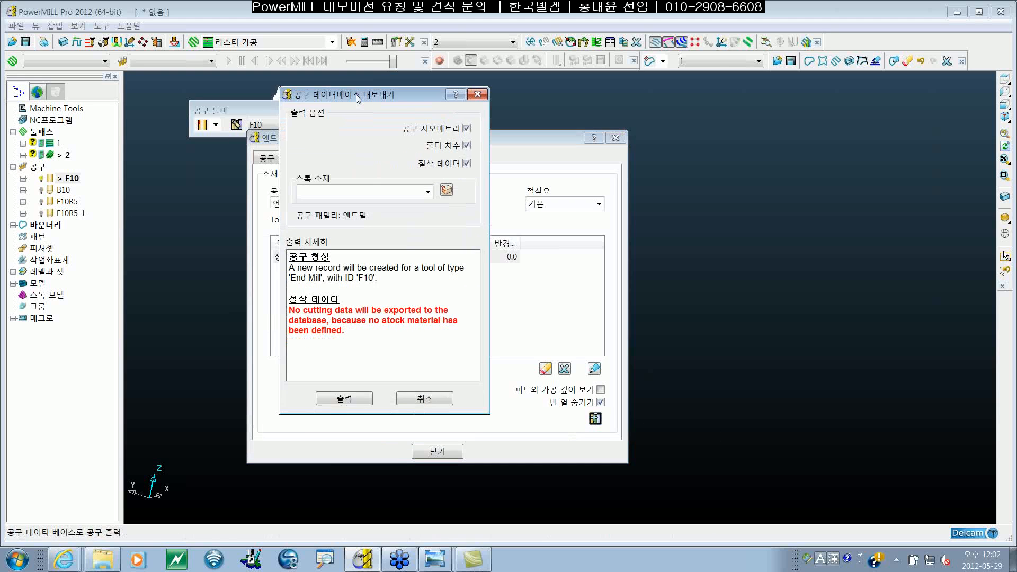
left_click(431, 195)
left_click(431, 193)
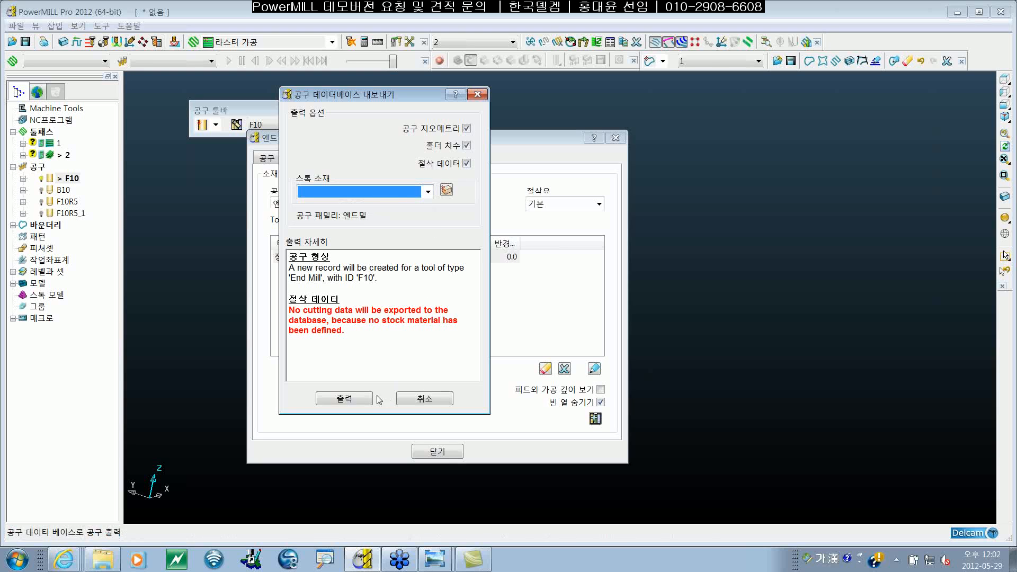
left_click(356, 400)
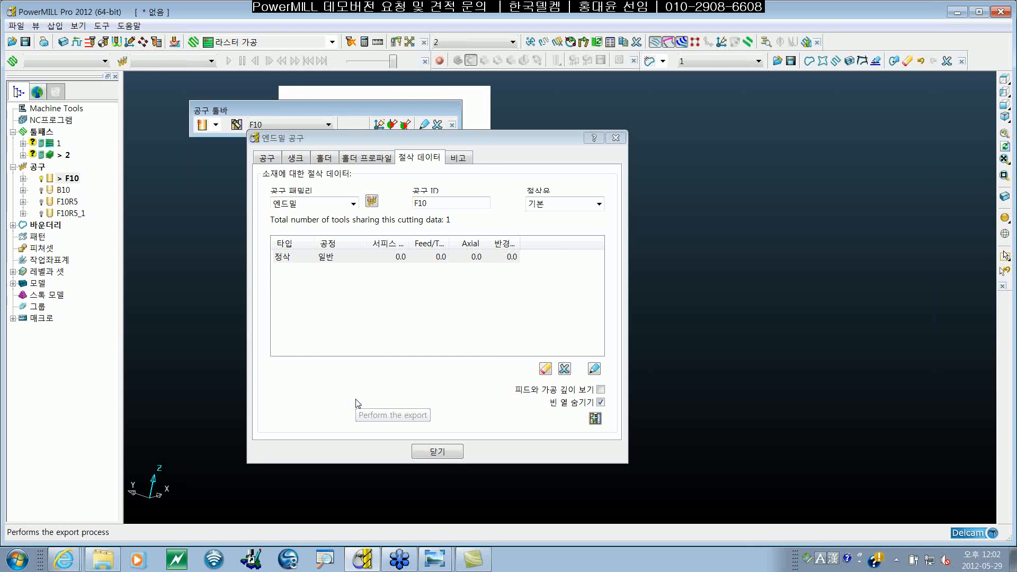
left_click(437, 452)
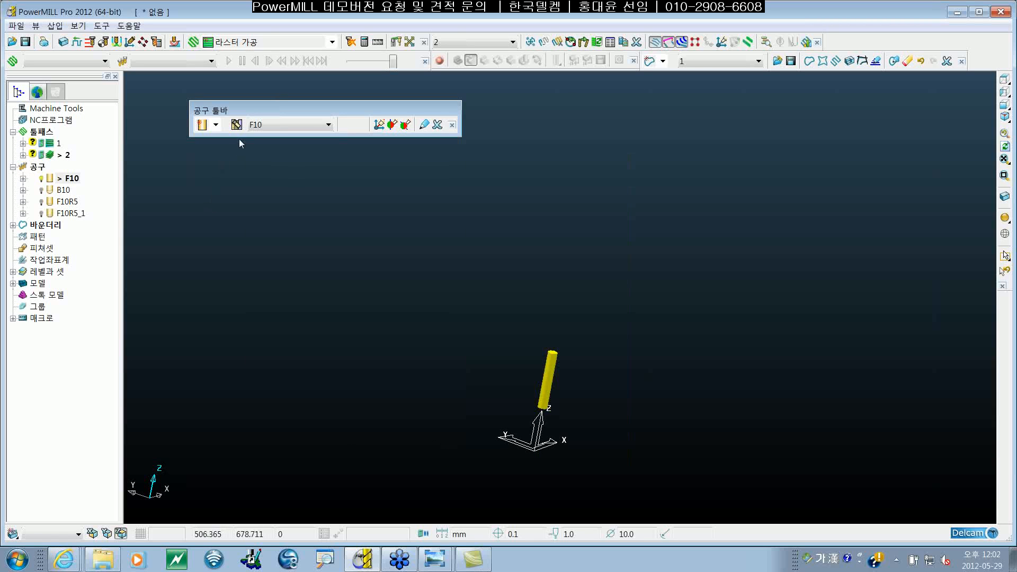
Step: Search the tool database without filters, select the F10 record, and examine its tool family entry and the tool family search filter
left_click(237, 125)
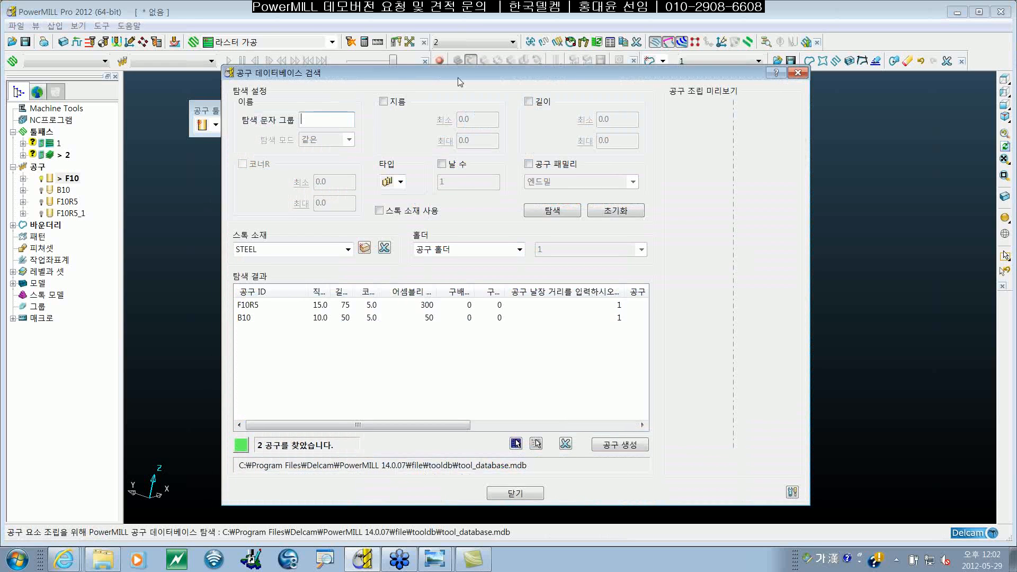
left_click_drag(458, 78, 438, 60)
left_click(556, 196)
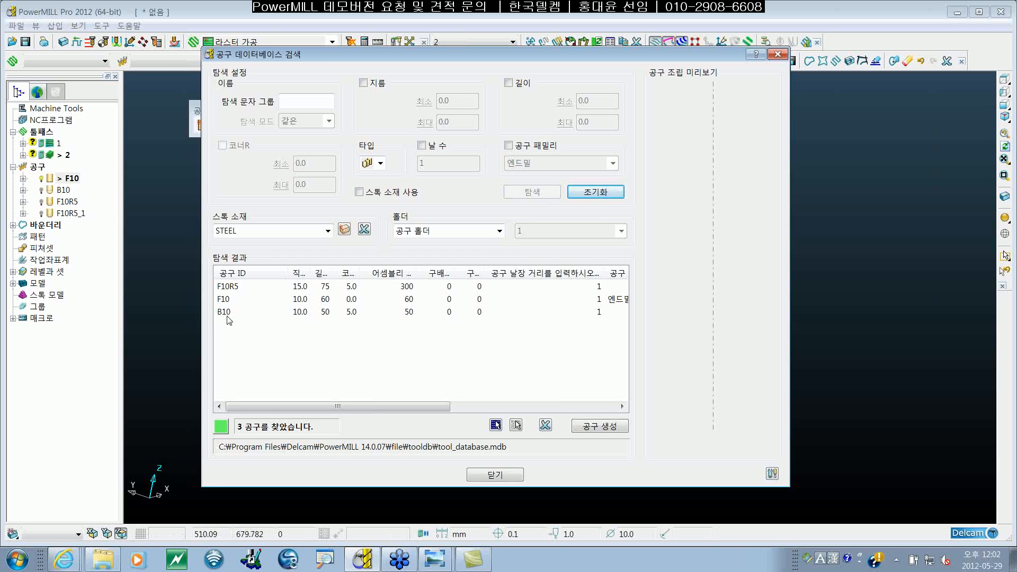
left_click(229, 300)
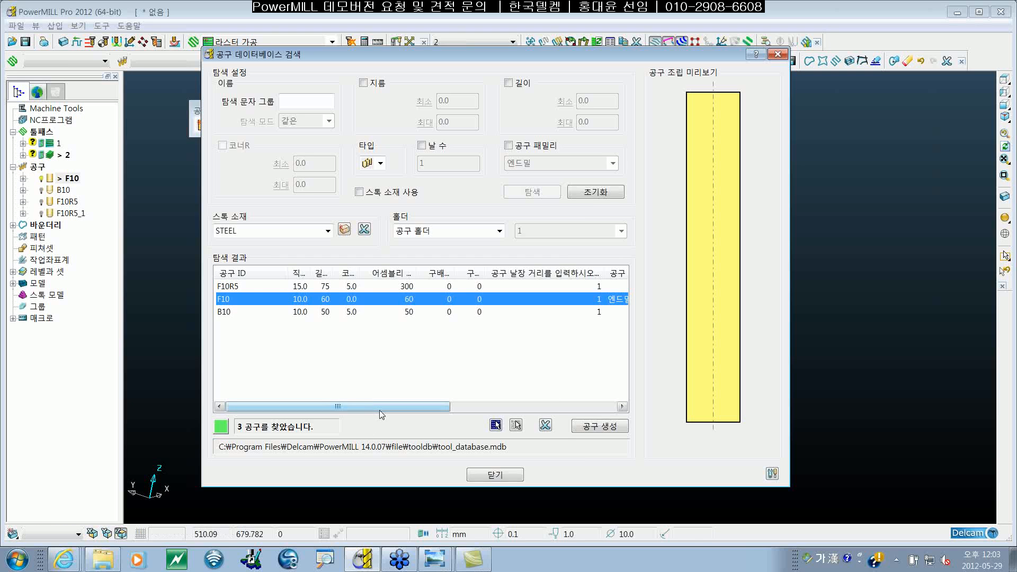
mouse_move(380, 407)
left_mouse_down()
mouse_move(551, 409)
mouse_move(379, 409)
left_mouse_up()
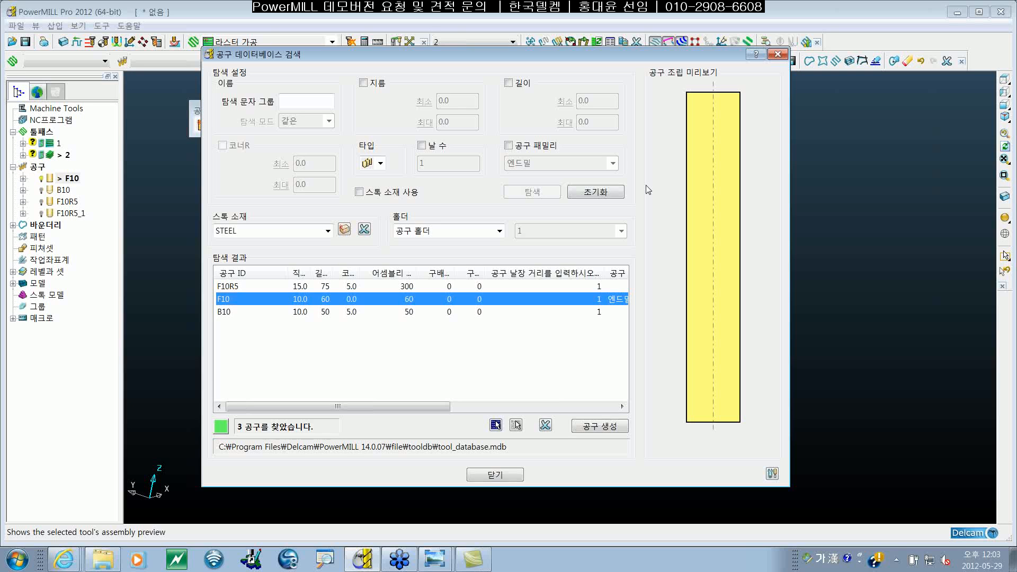
key("super")
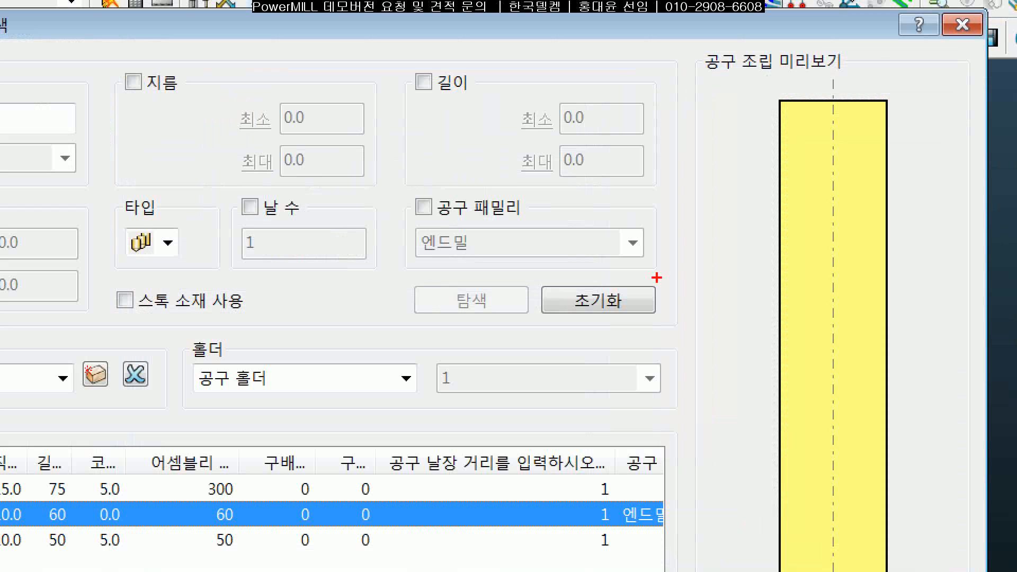
mouse_move(586, 199)
left_mouse_down()
mouse_move(587, 148)
mouse_move(589, 191)
mouse_move(534, 196)
left_mouse_up()
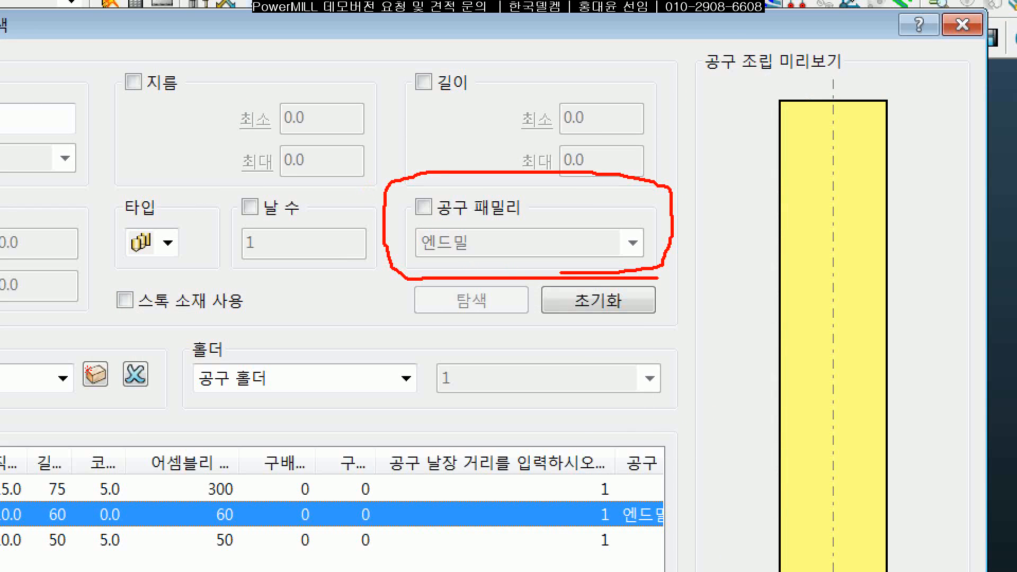
left_click_drag(417, 185, 459, 180)
mouse_move(415, 257)
left_mouse_down()
mouse_move(470, 226)
mouse_move(416, 229)
mouse_move(416, 276)
left_mouse_up()
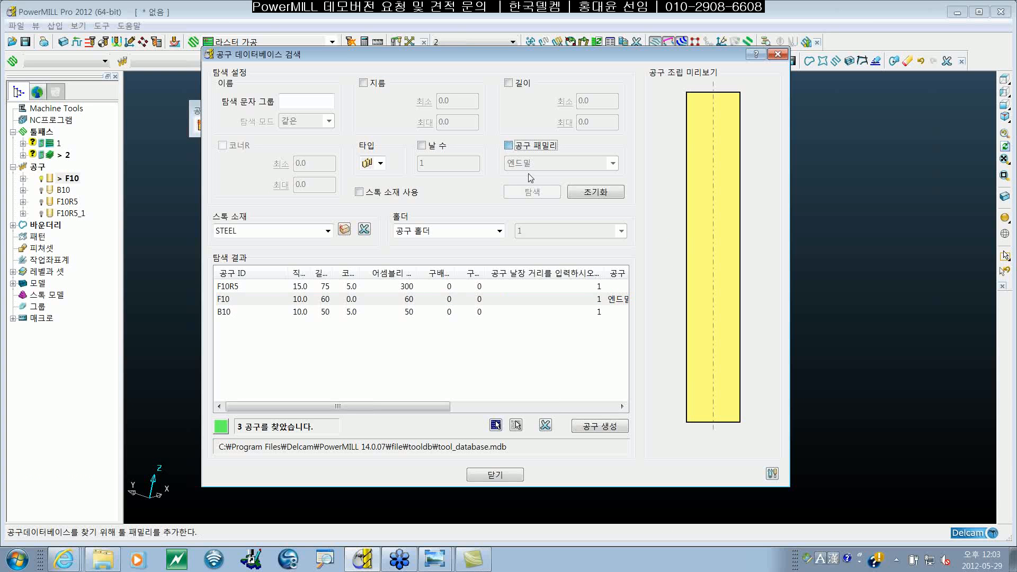
Step: Search the tool database for tools in the 엔드밀 family and preview F10
left_click(508, 146)
left_click(613, 163)
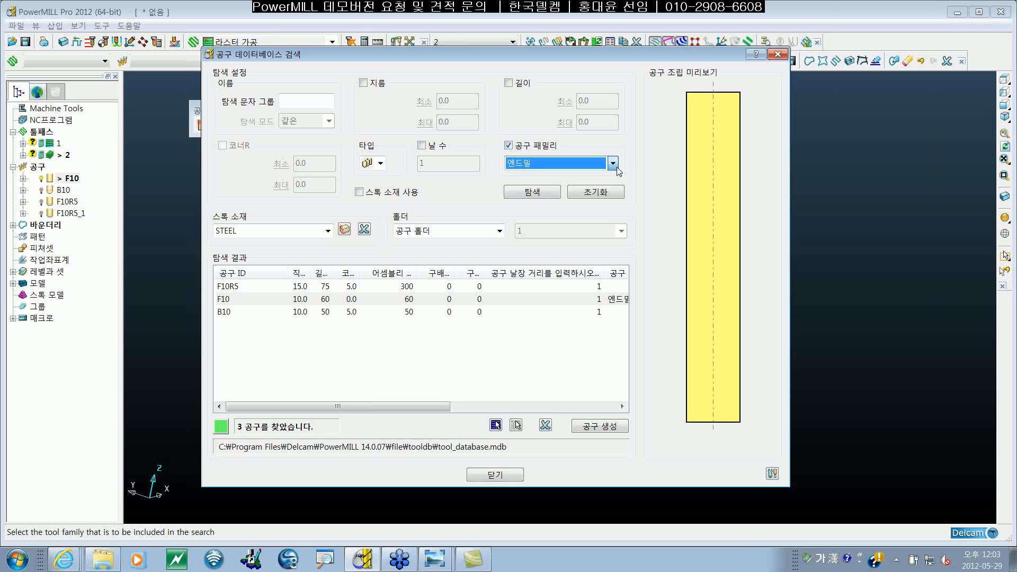
left_click(658, 164)
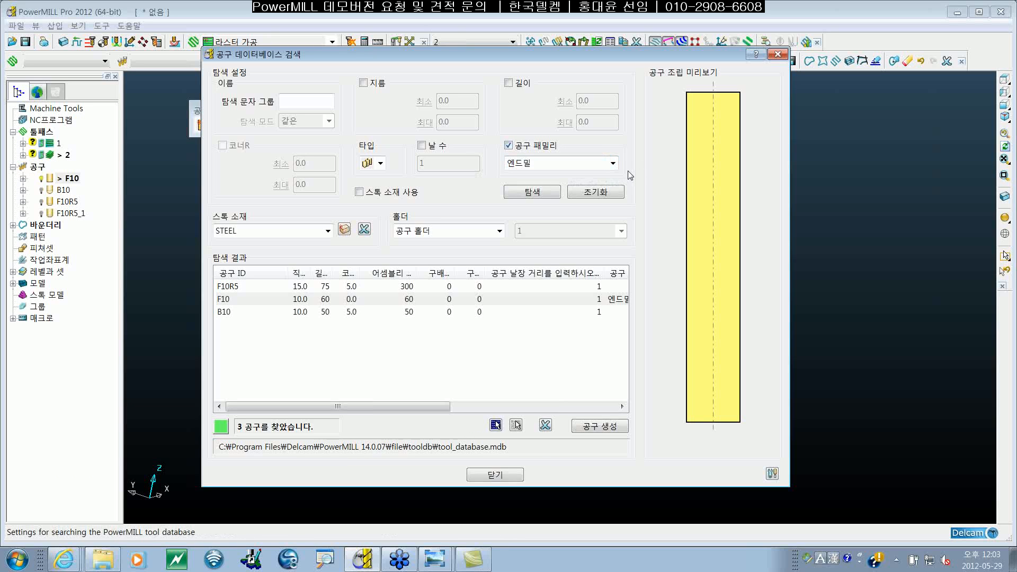
left_click(539, 194)
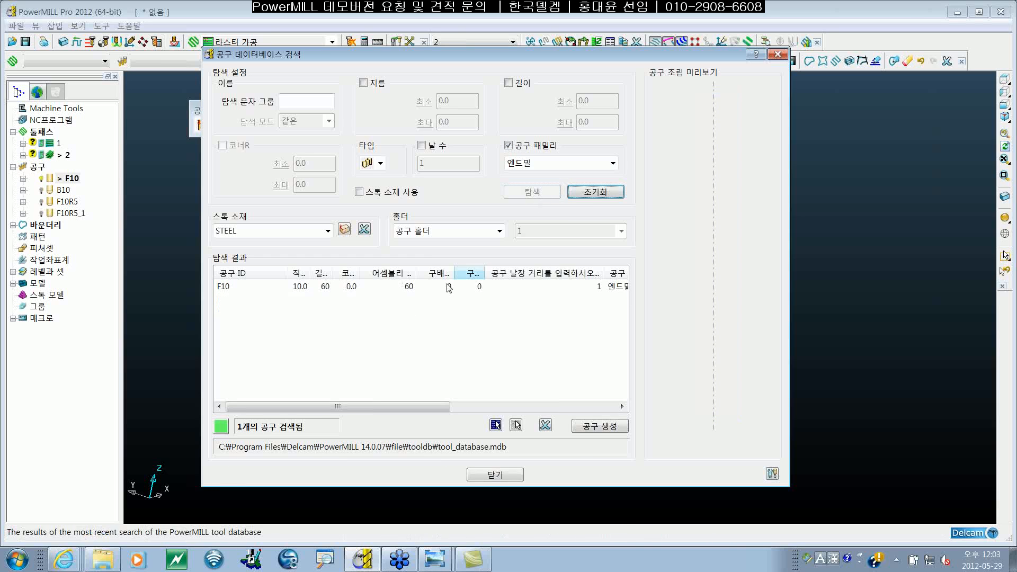
left_click(426, 287)
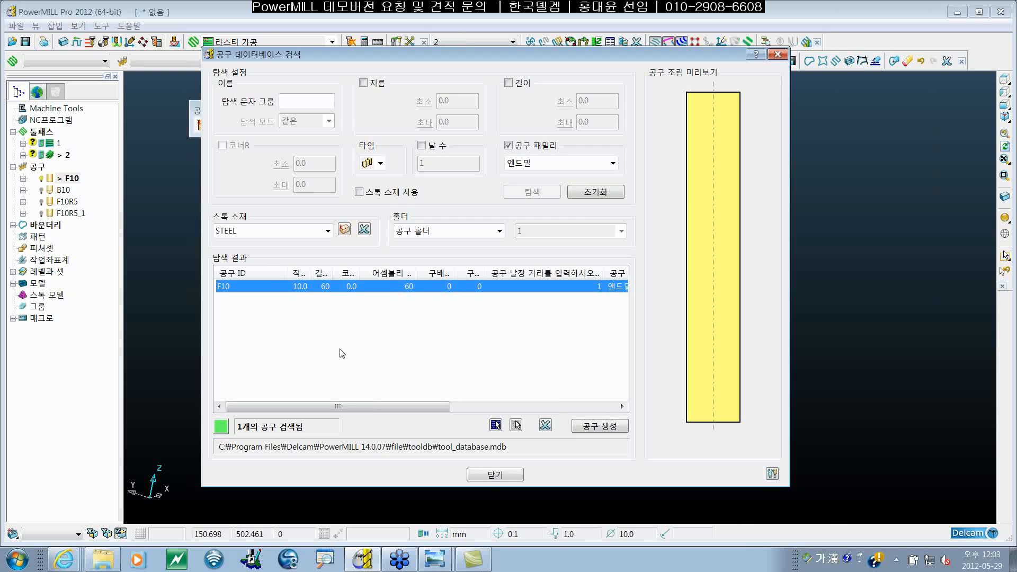
Step: Remove the family filter, search for tools with minimum and maximum diameter 10, and preview F10 and B10
left_click(509, 145)
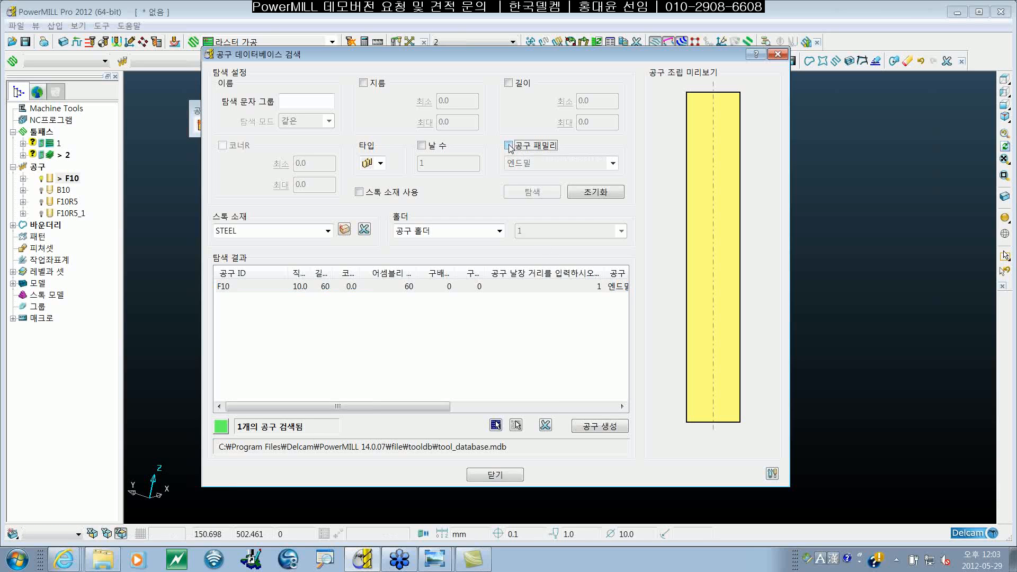
left_click(532, 192)
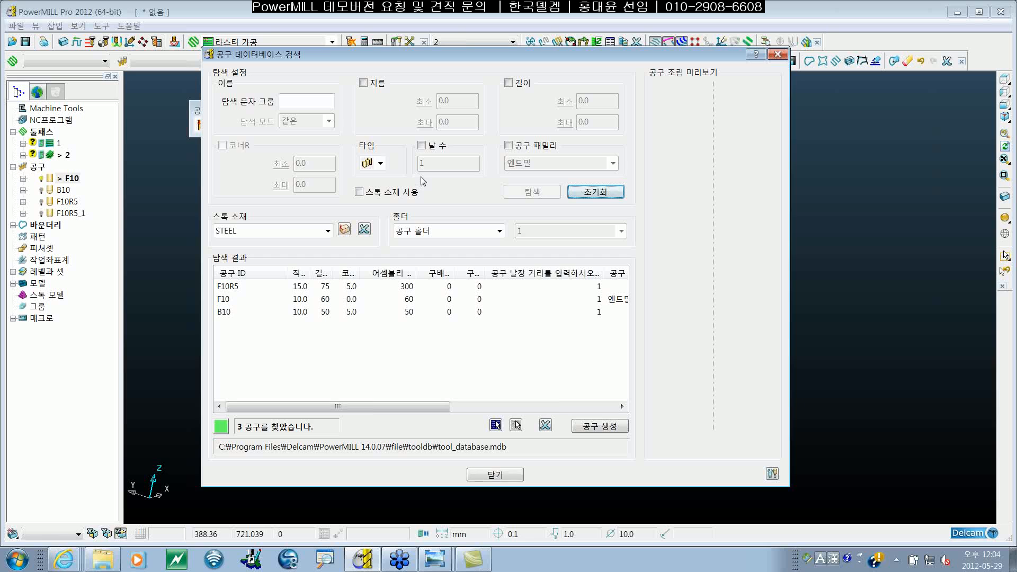
left_click(363, 83)
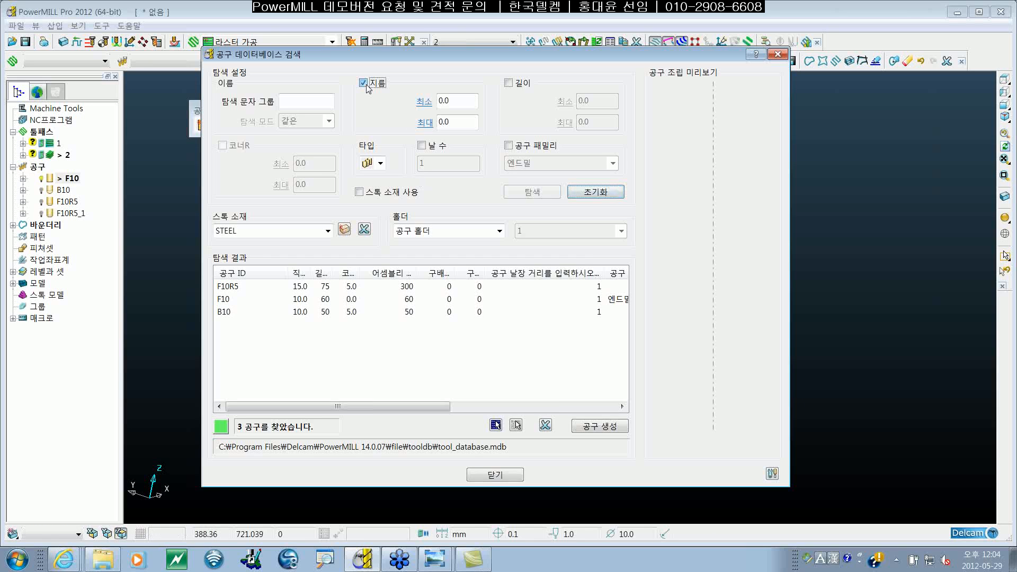
left_click(472, 104)
type("10")
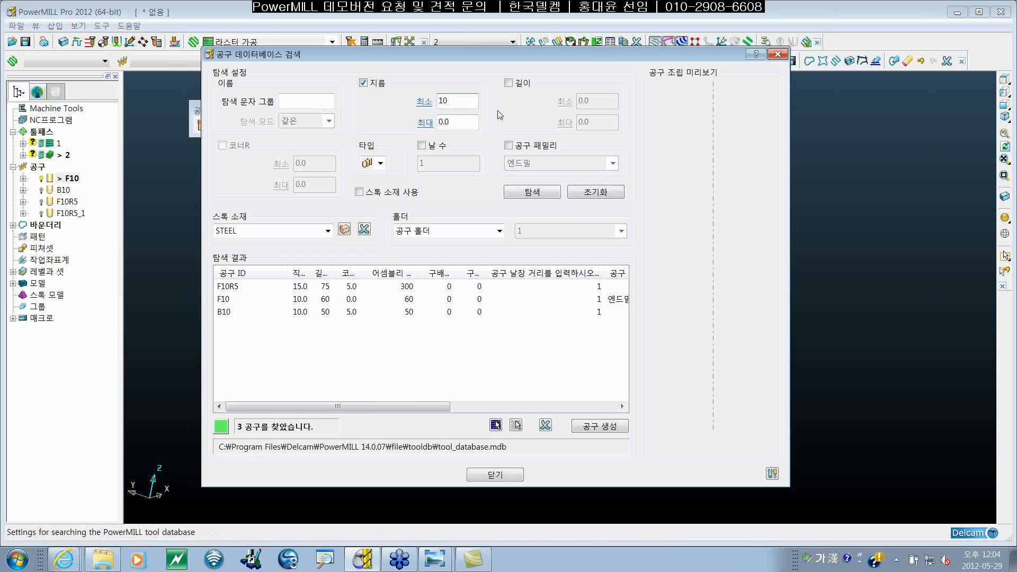
key("Tab")
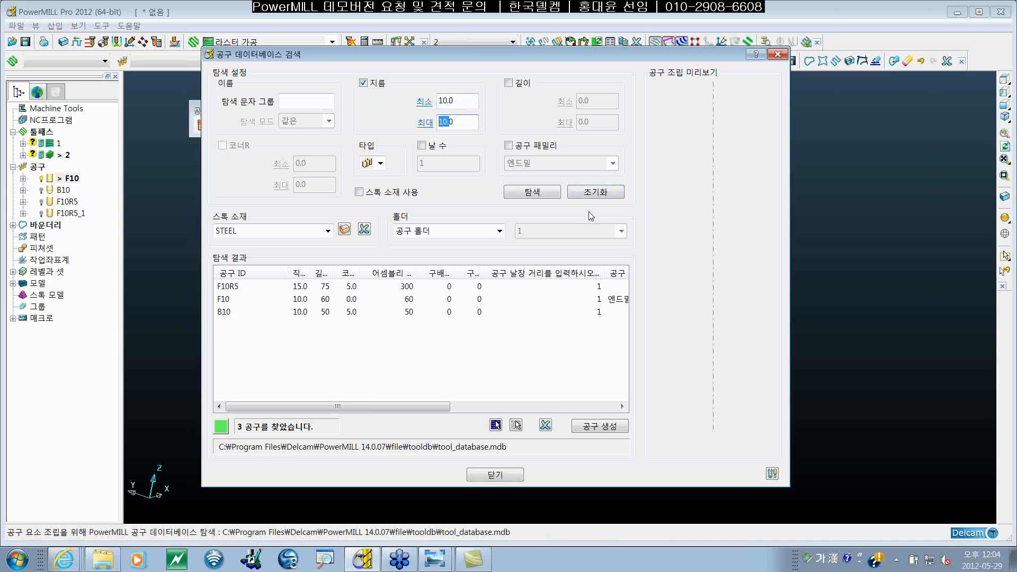
left_click(532, 192)
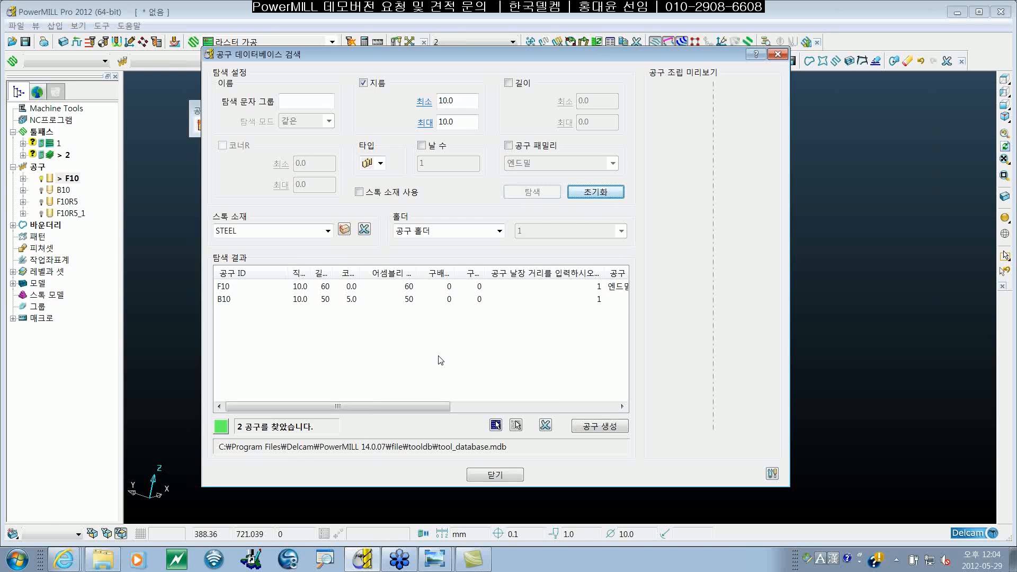
left_click(301, 287)
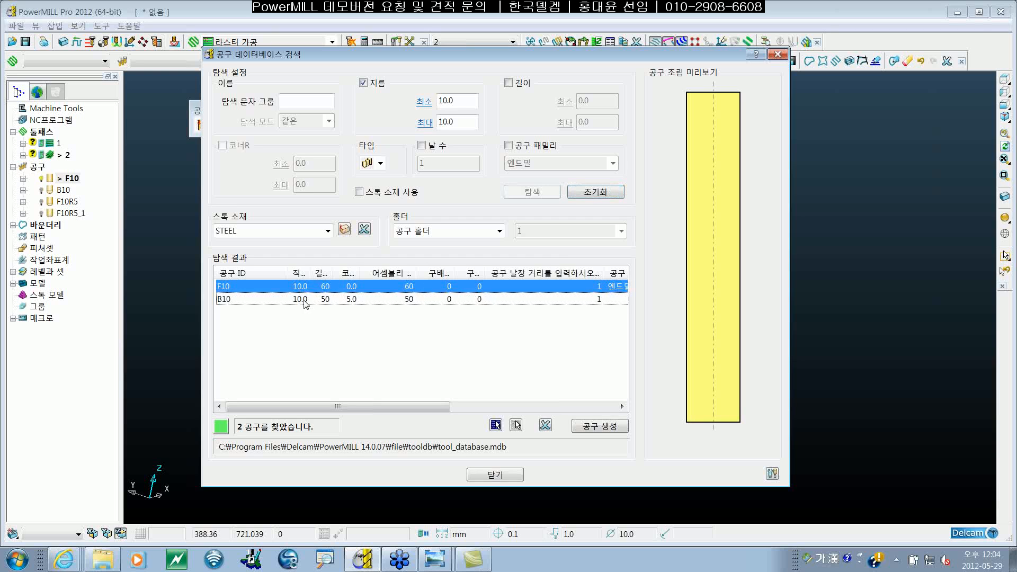
left_click(304, 300)
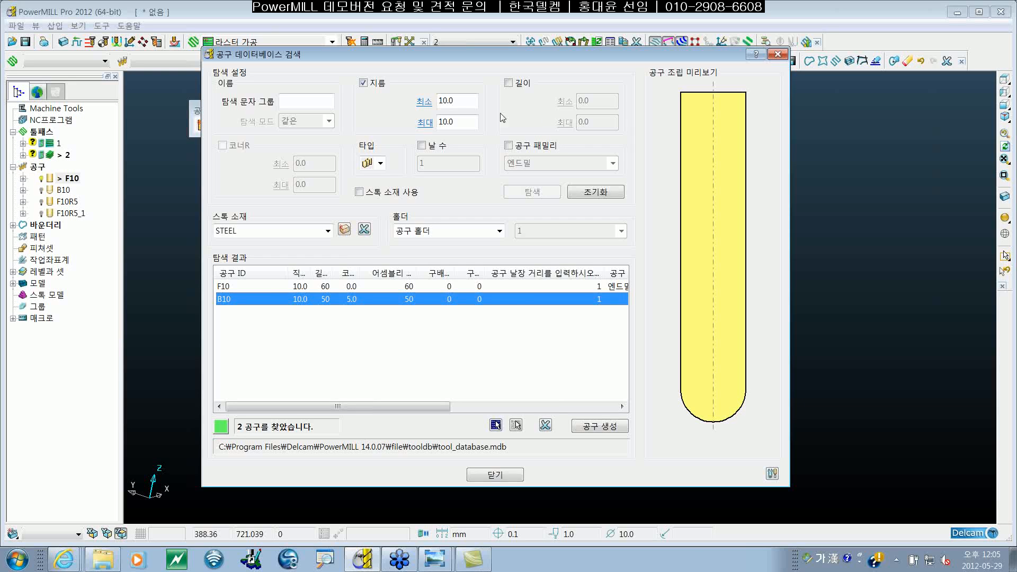
Step: Replace the diameter filter with the name text F, search the tool database, and close the search dialog
left_click(363, 82)
left_click(322, 101)
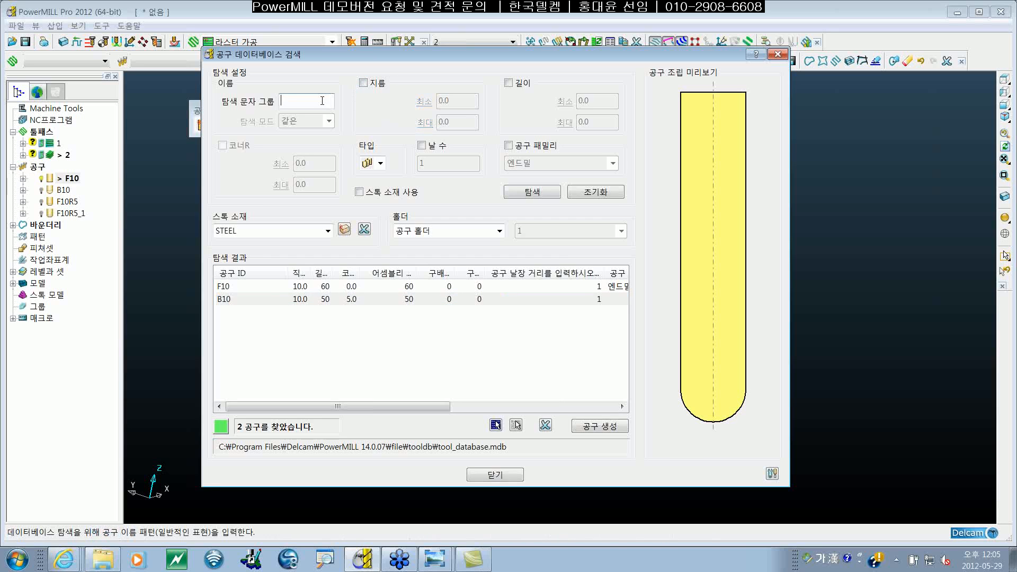
type("ㄹ")
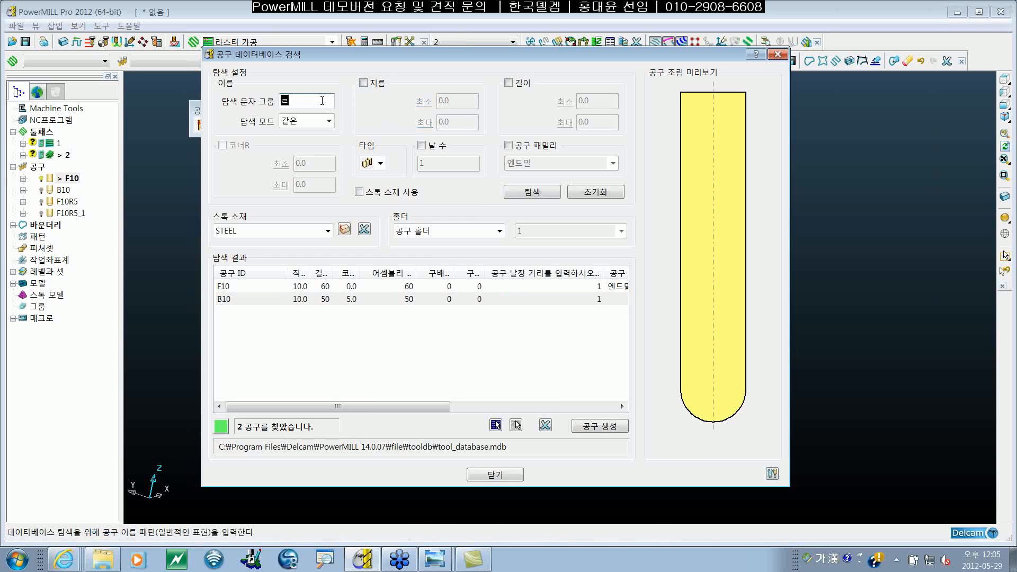
key("BackSpace")
key("Hangul")
type("F")
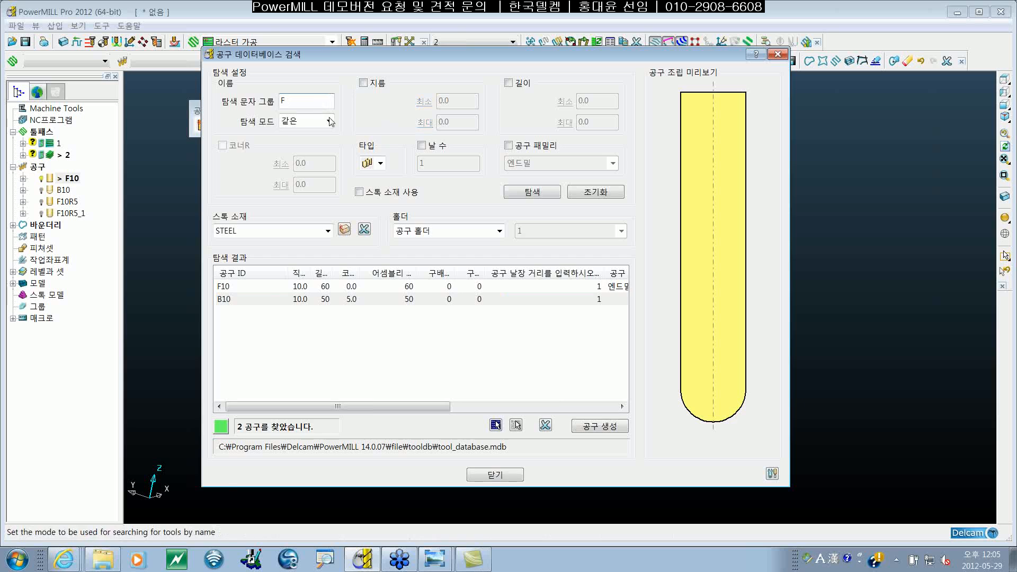
left_click(527, 192)
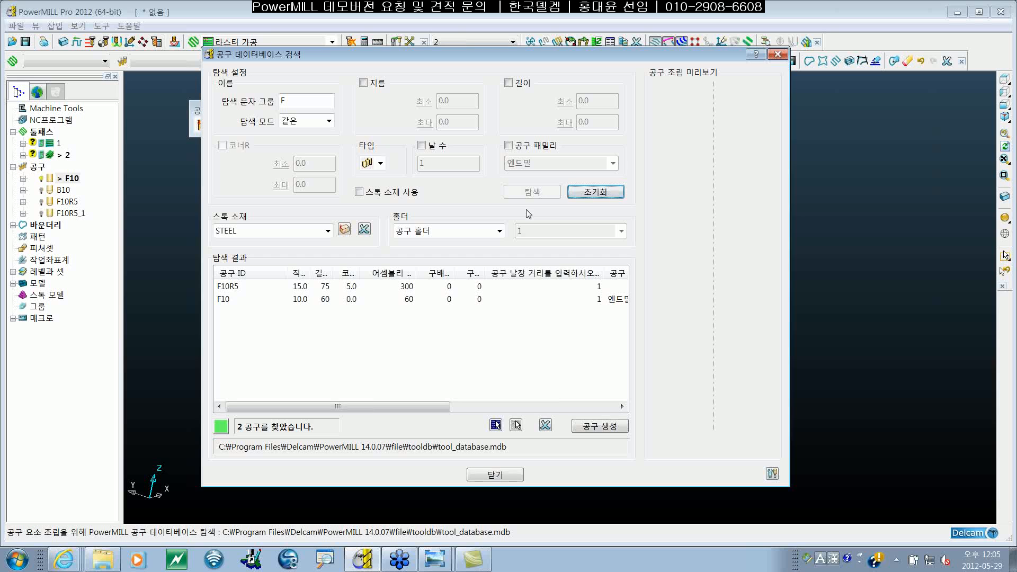
left_click(504, 475)
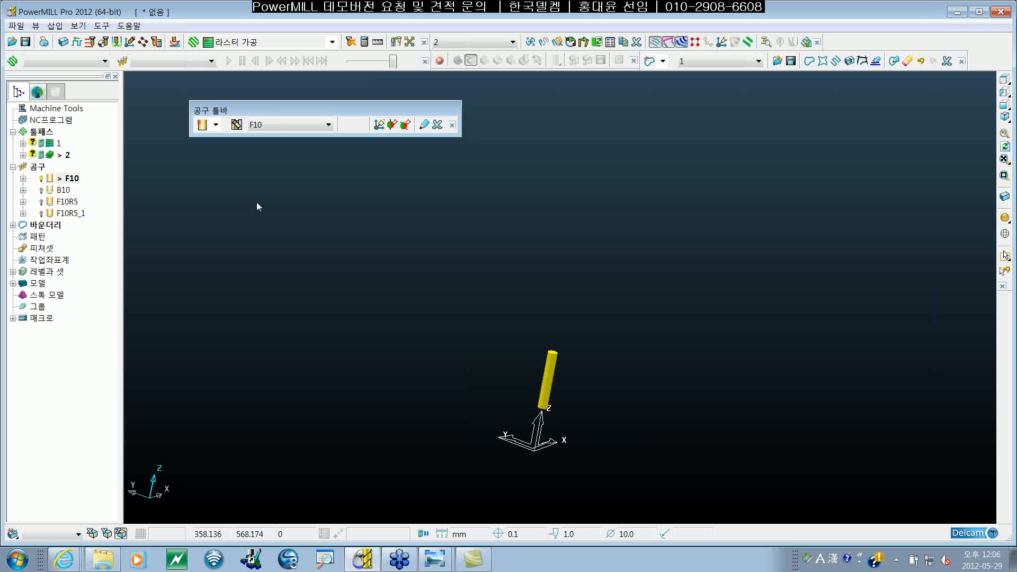
scroll(578, 301, "up", 5)
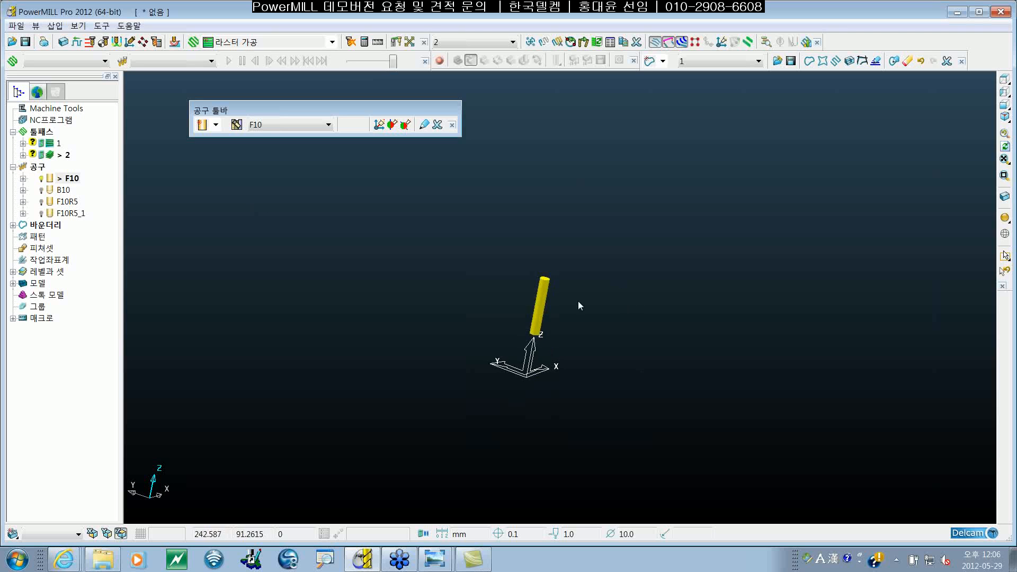
middle_click_drag(537, 325, 604, 270, "shift")
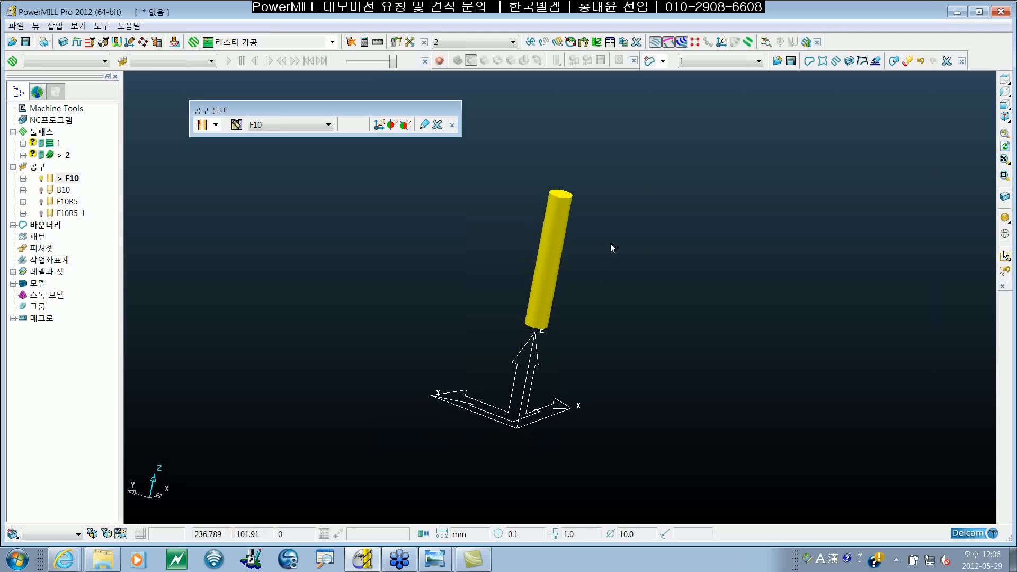